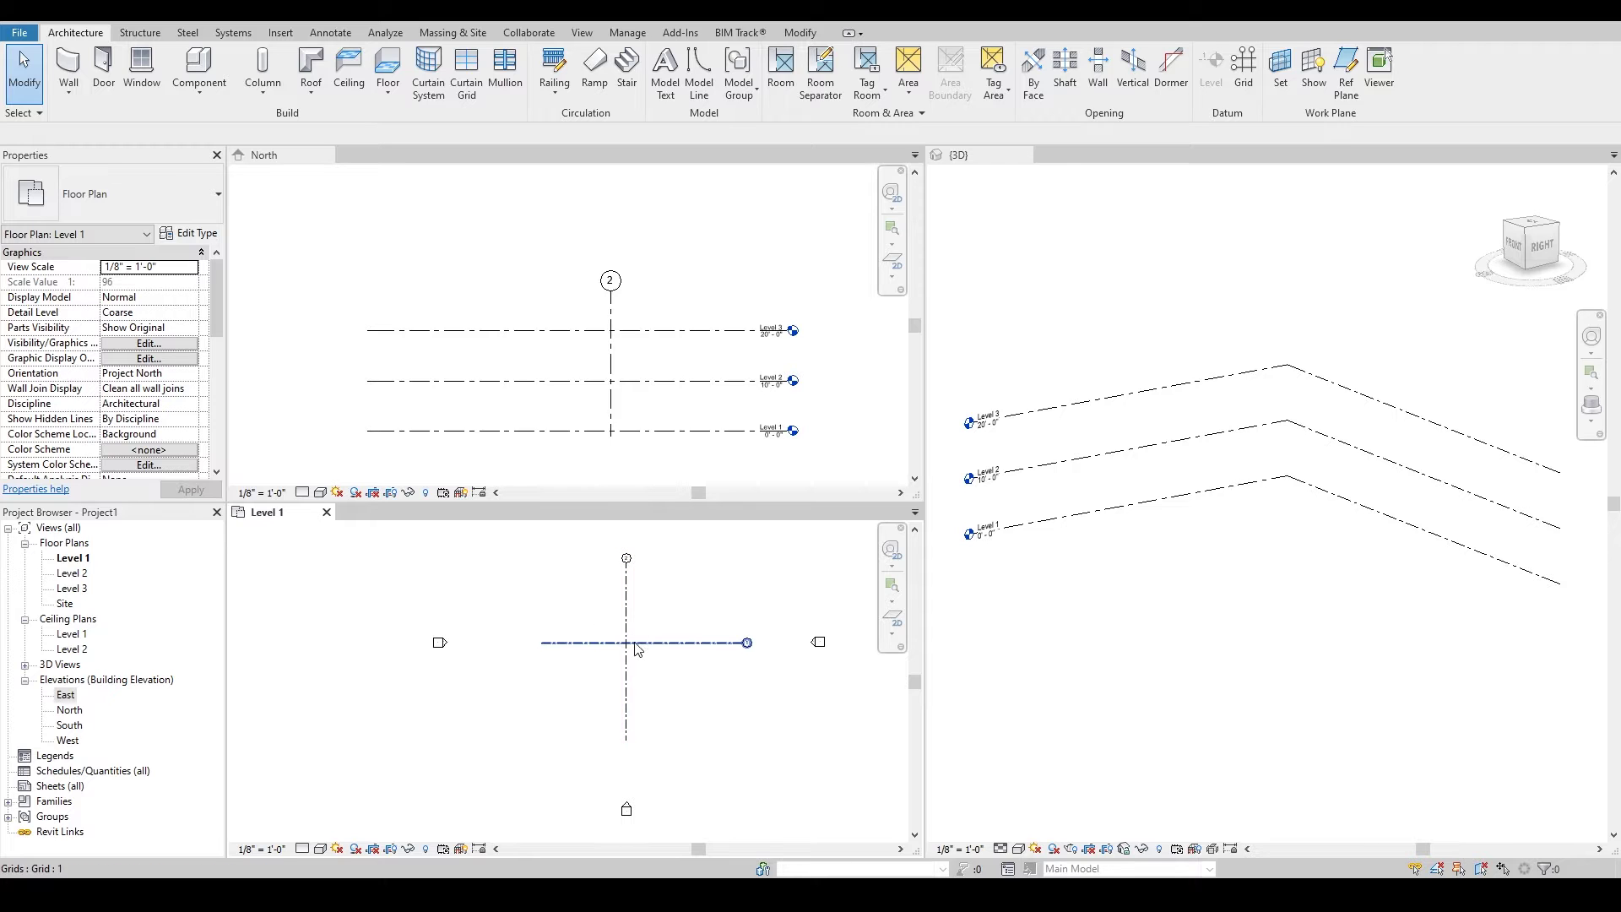
Start a new in-place mass named Dome
middle_drag(639, 649, 627, 682)
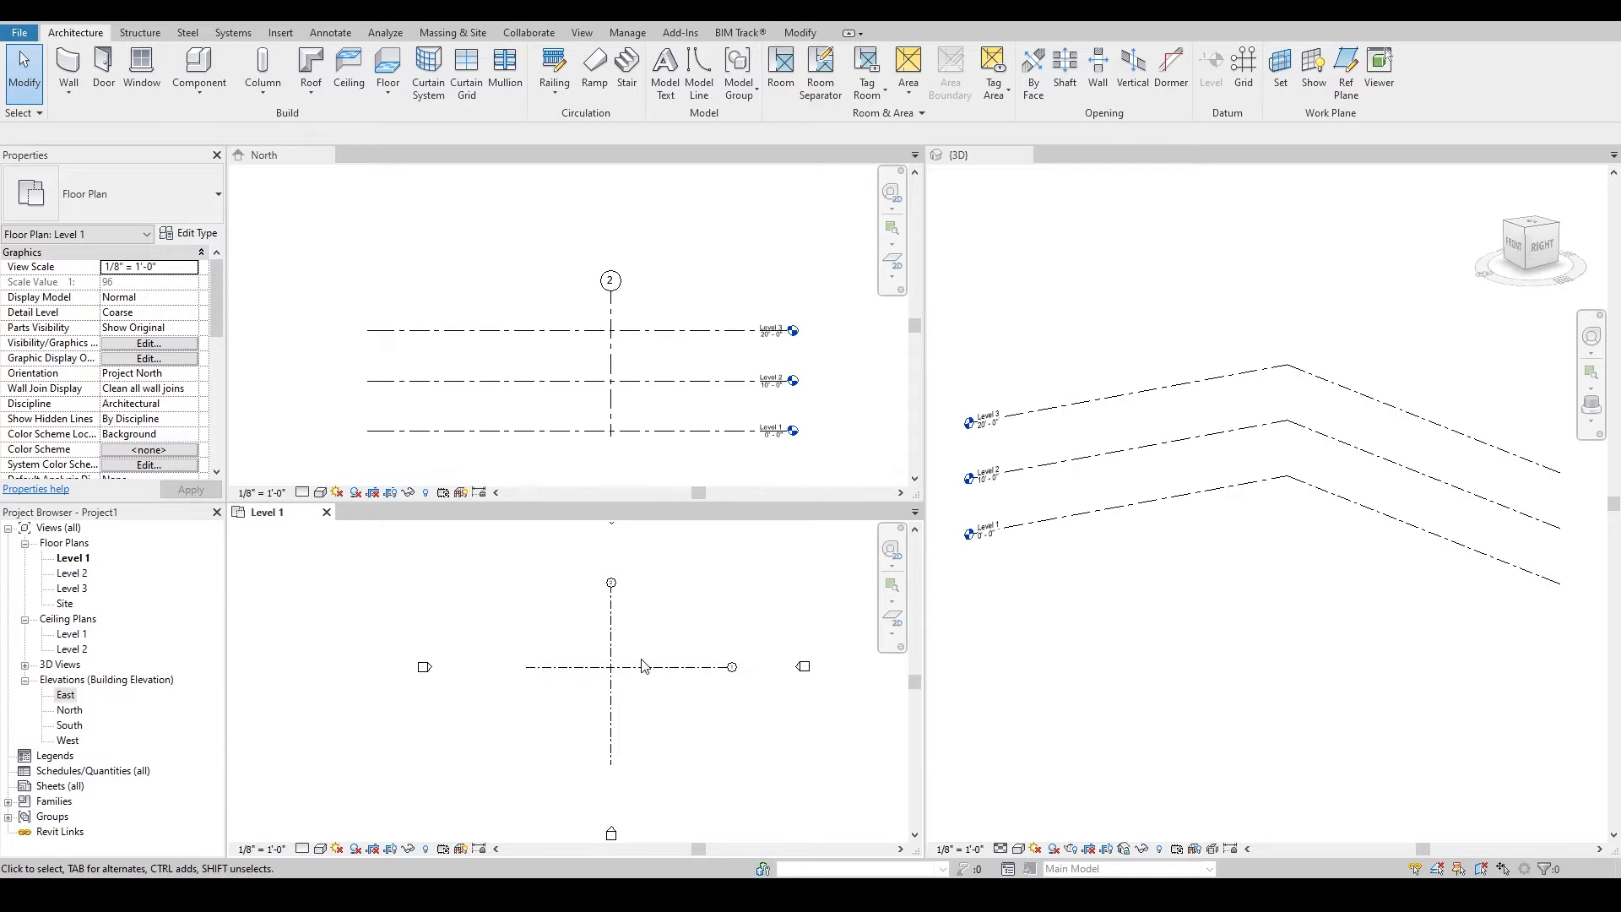
middle_drag(641, 666, 647, 639)
click(452, 32)
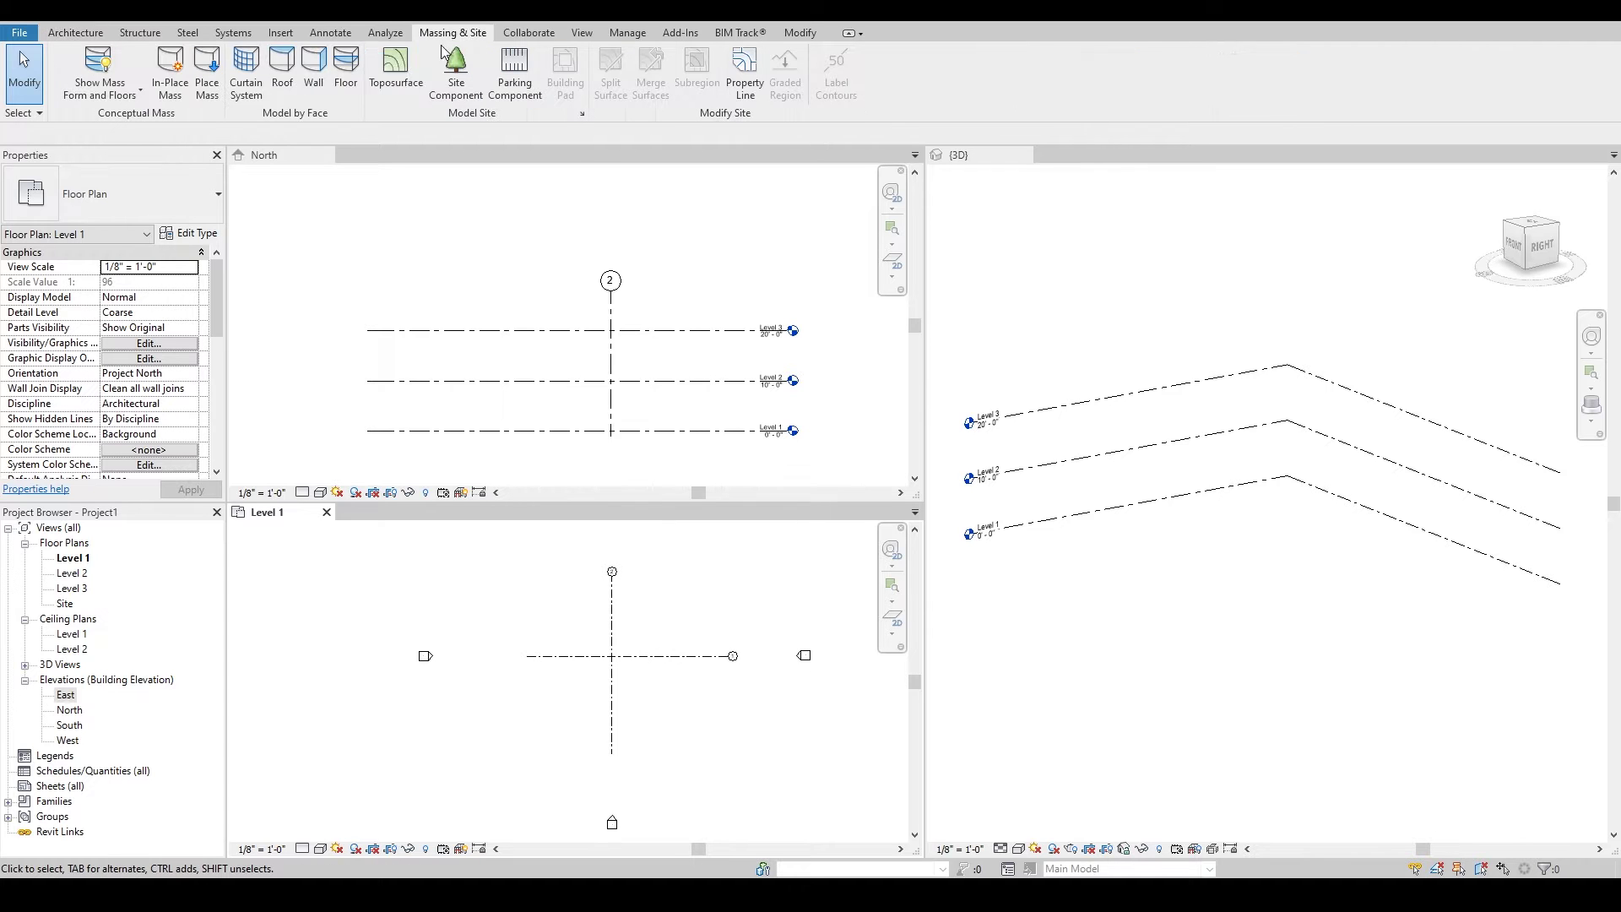
click(170, 76)
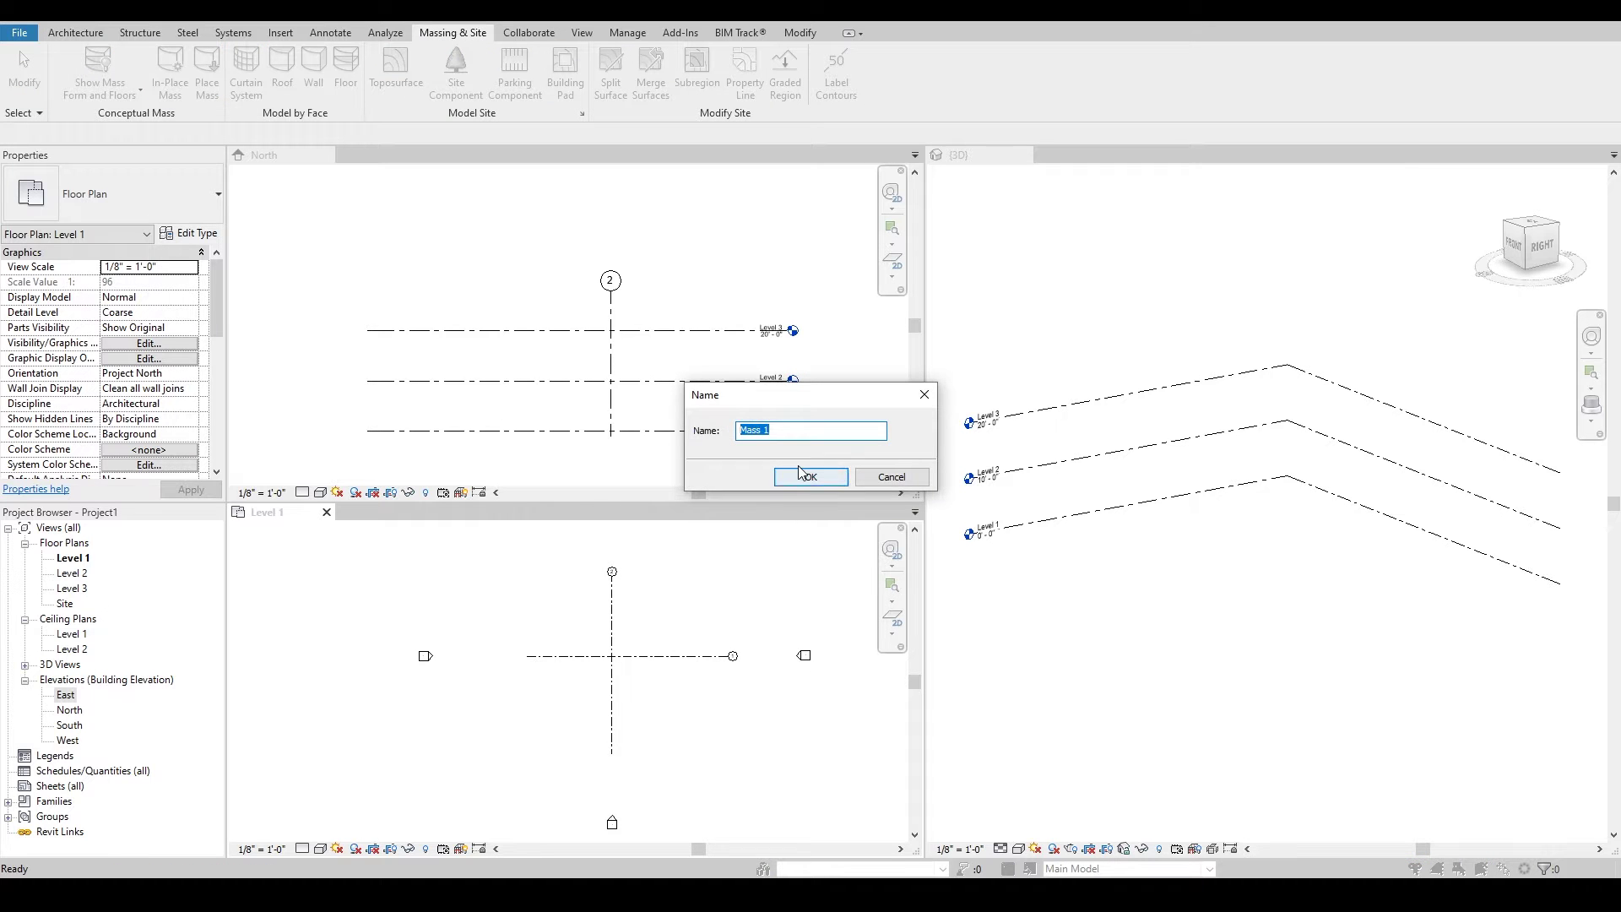
text(Dome)
key(Return)
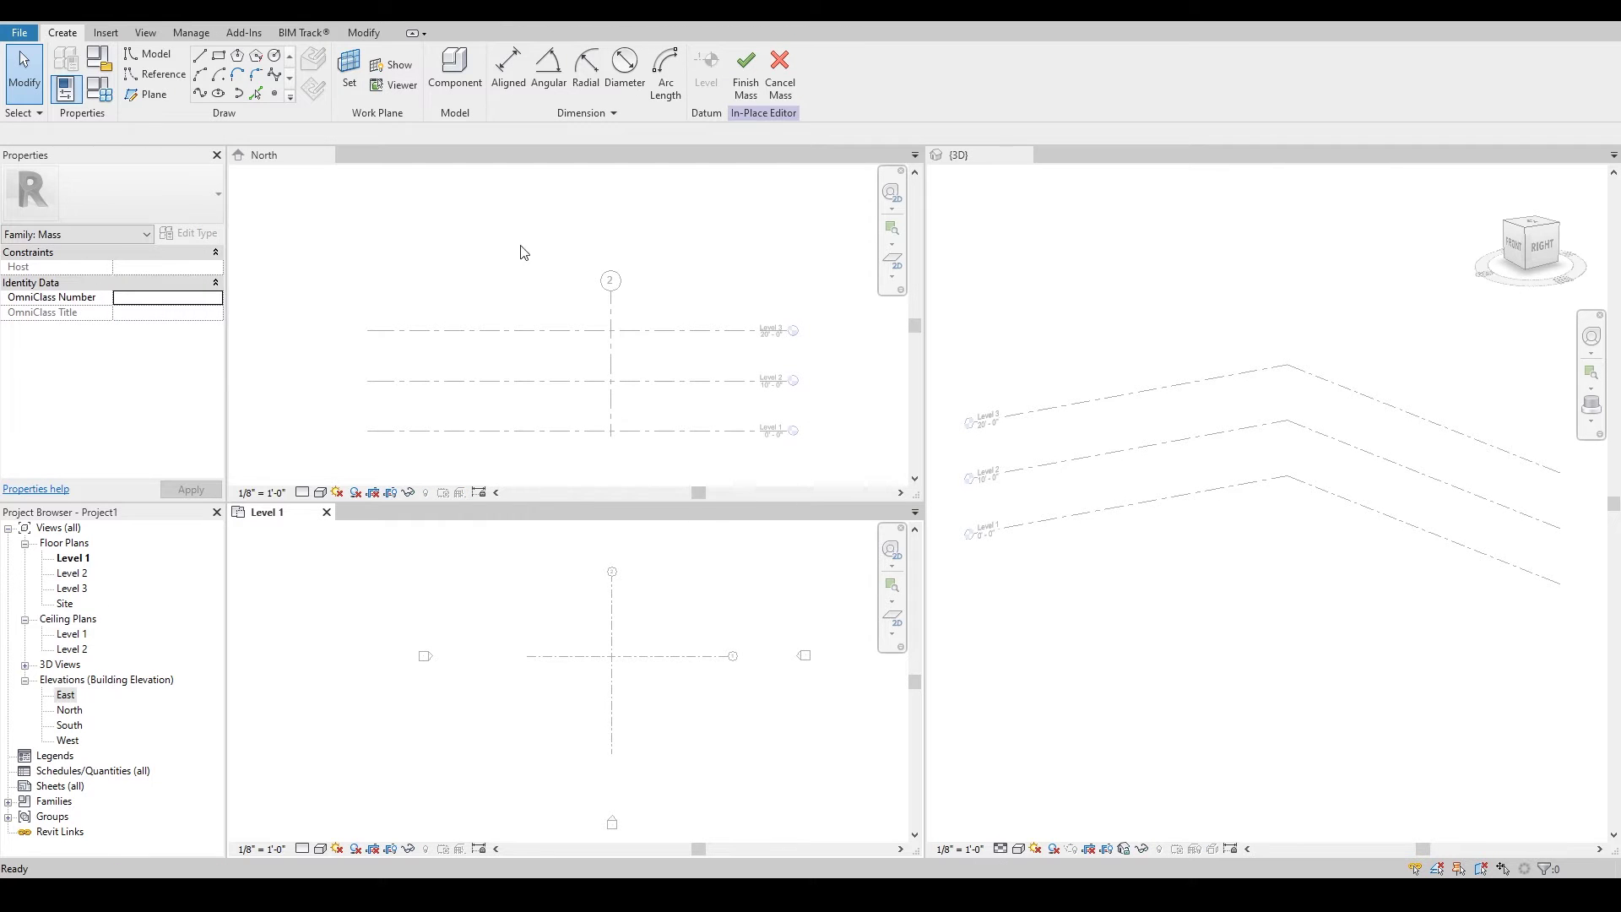
Draw a circle with a radius of about 16' on Level 1, centred on the grid intersection
click(271, 63)
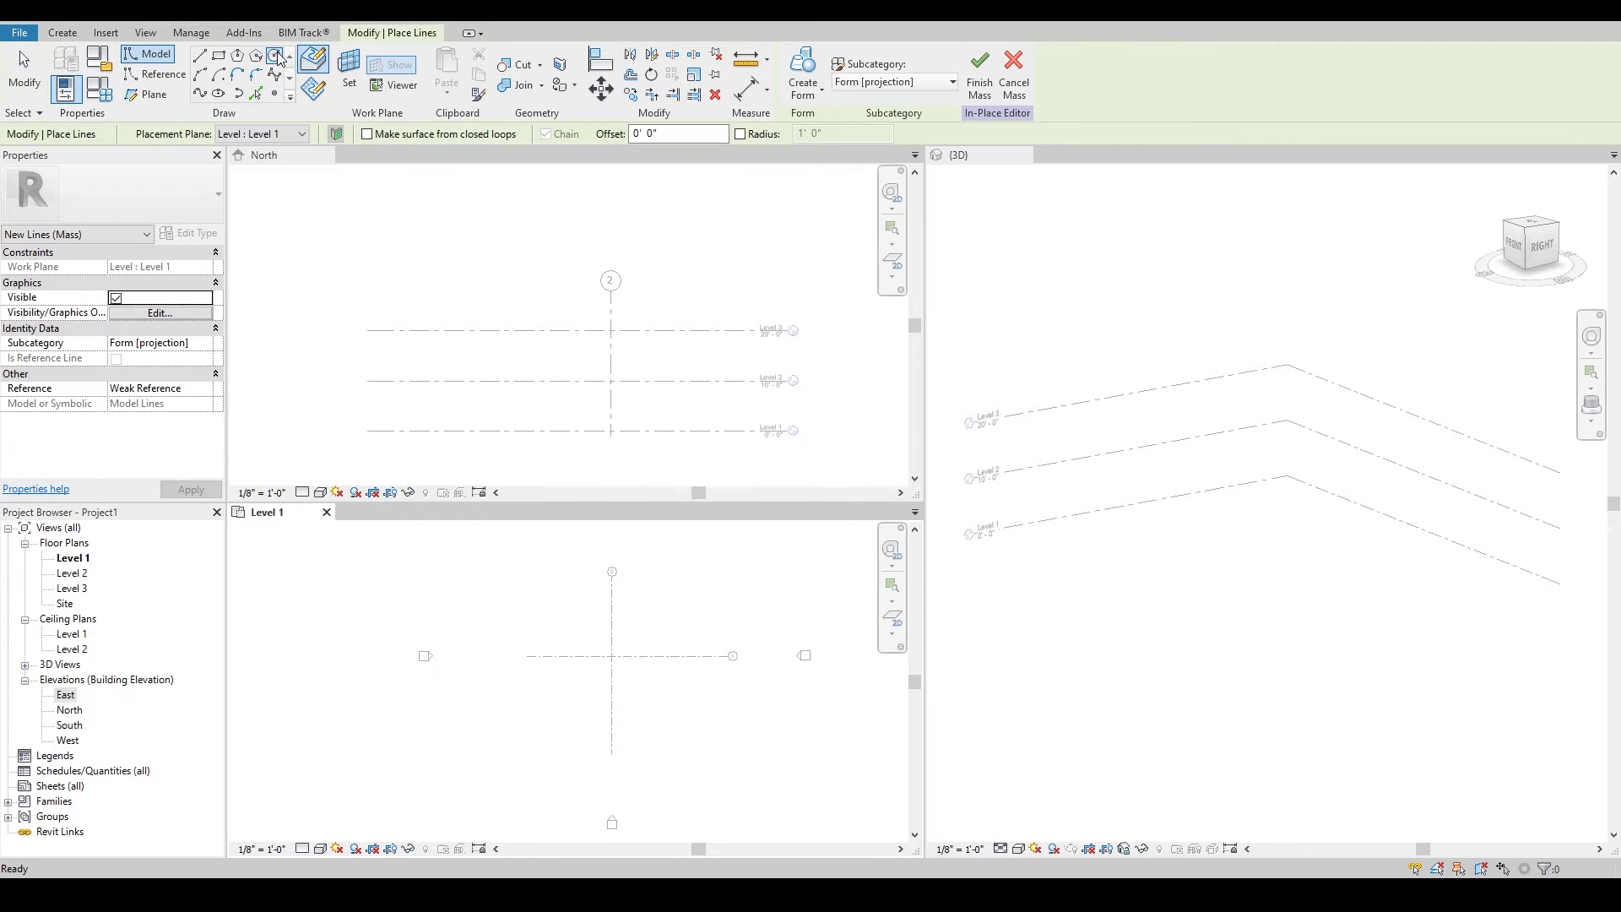
click(611, 656)
click(642, 632)
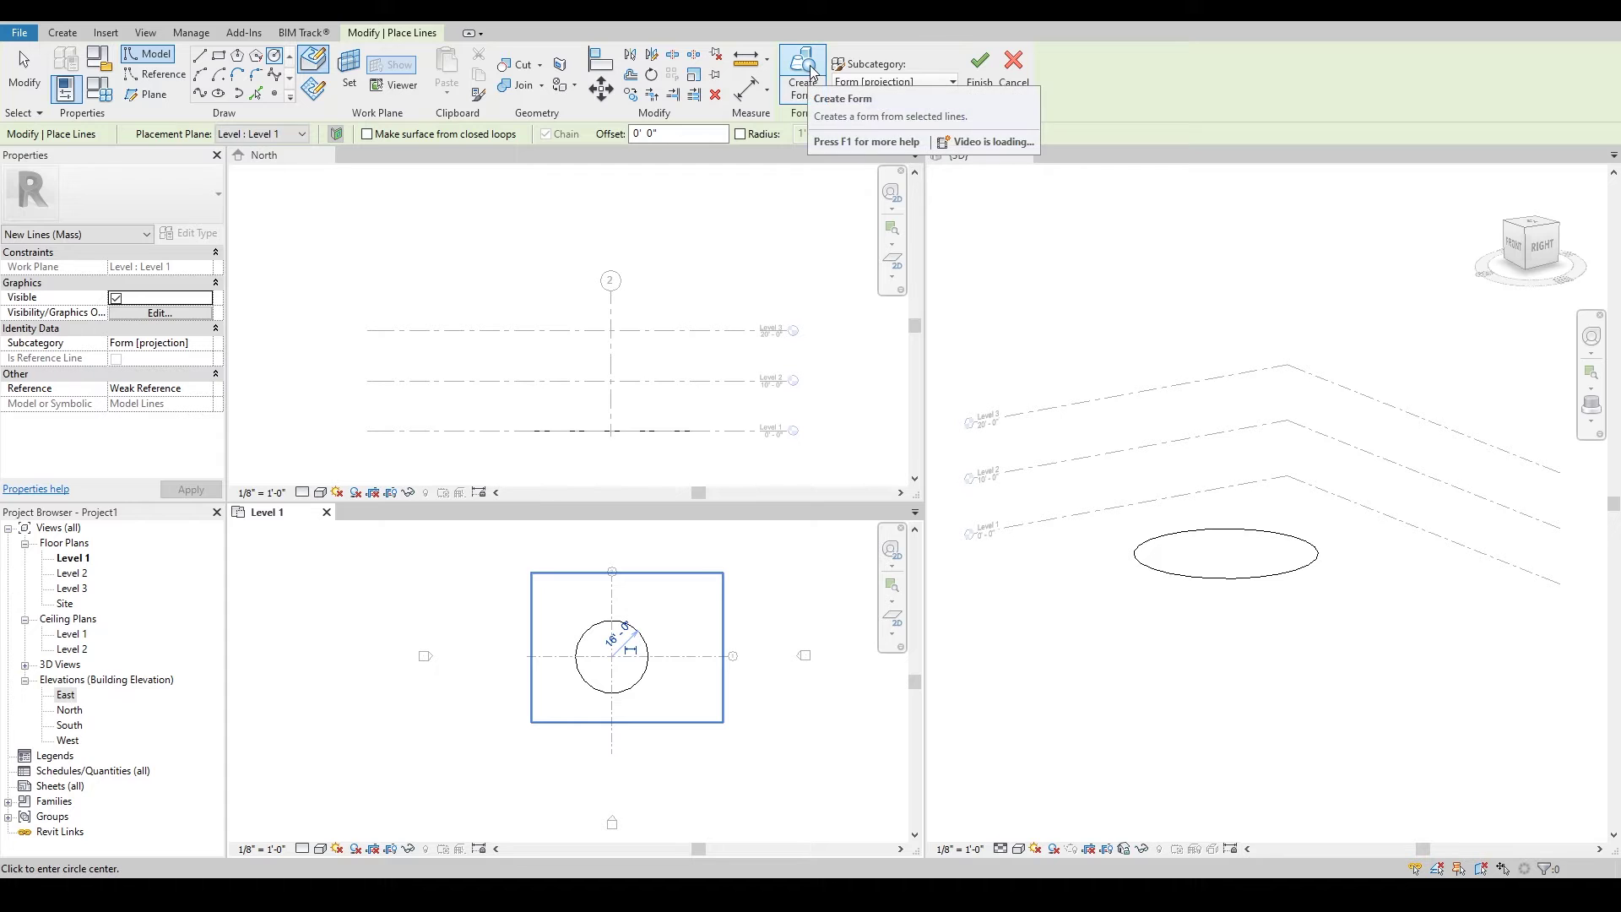
key(Escape)
Create a sphere form from the circle and finish the mass
click(640, 640)
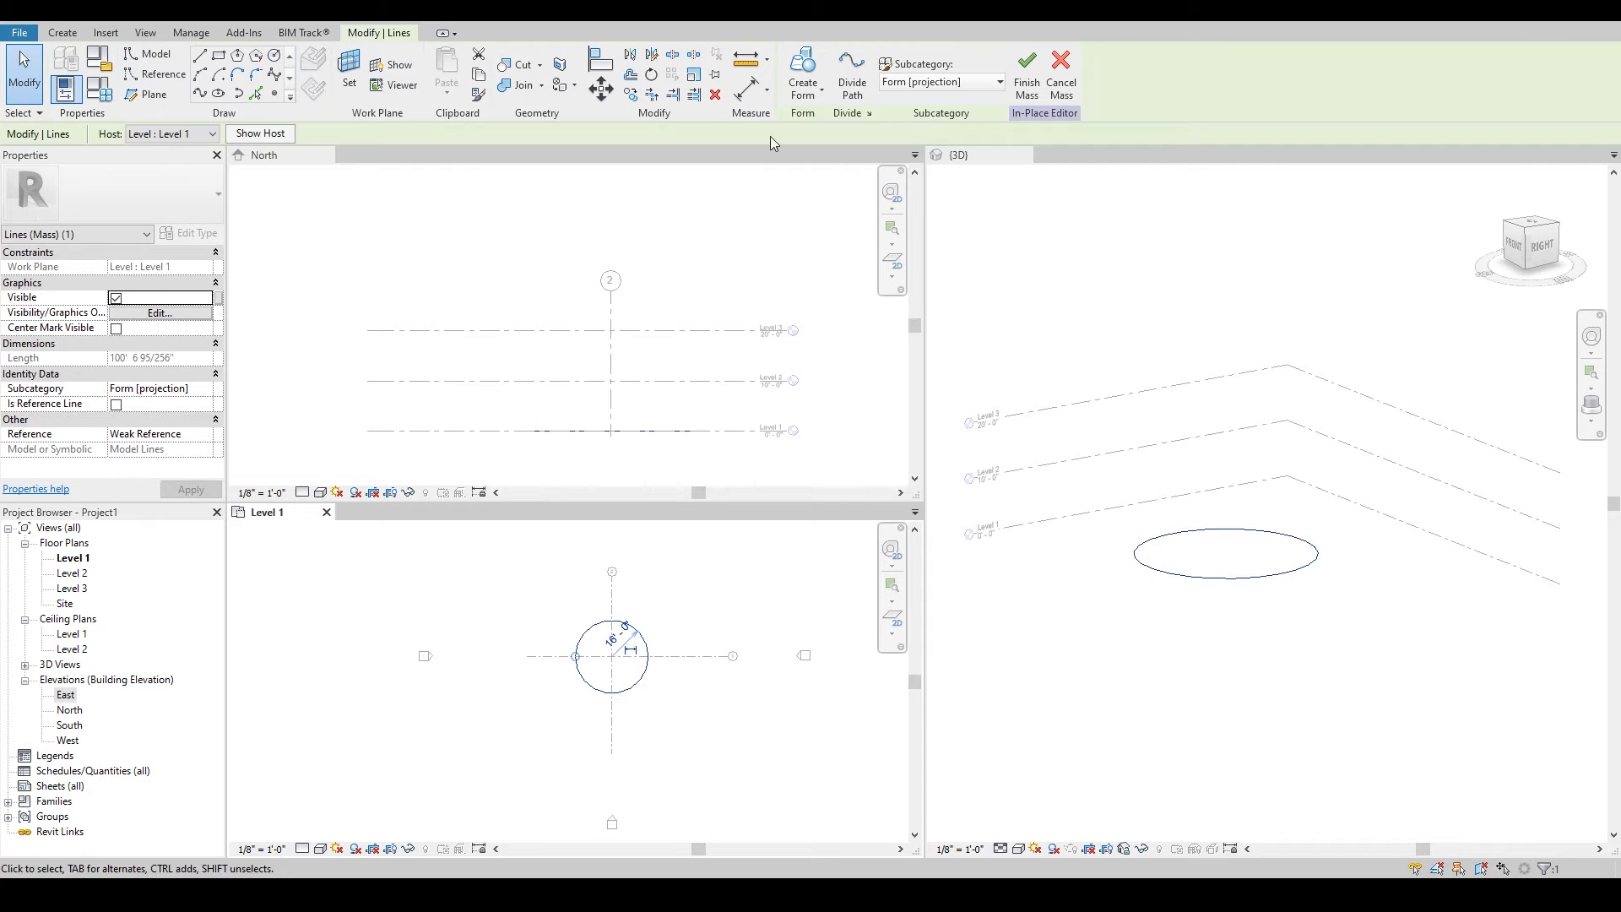
click(807, 75)
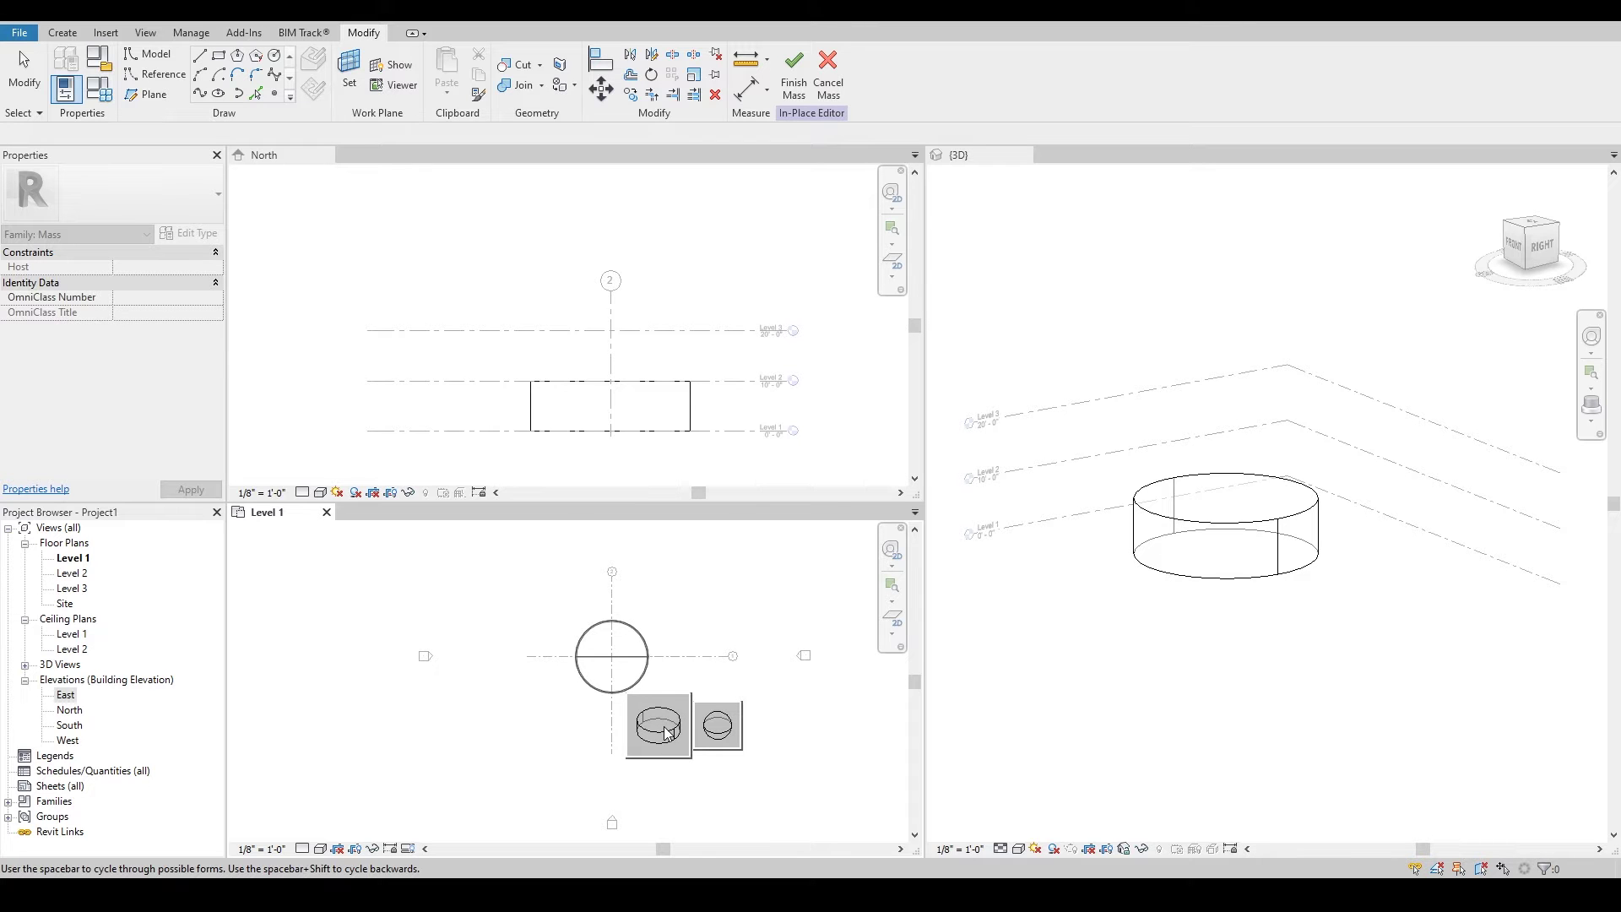
click(725, 739)
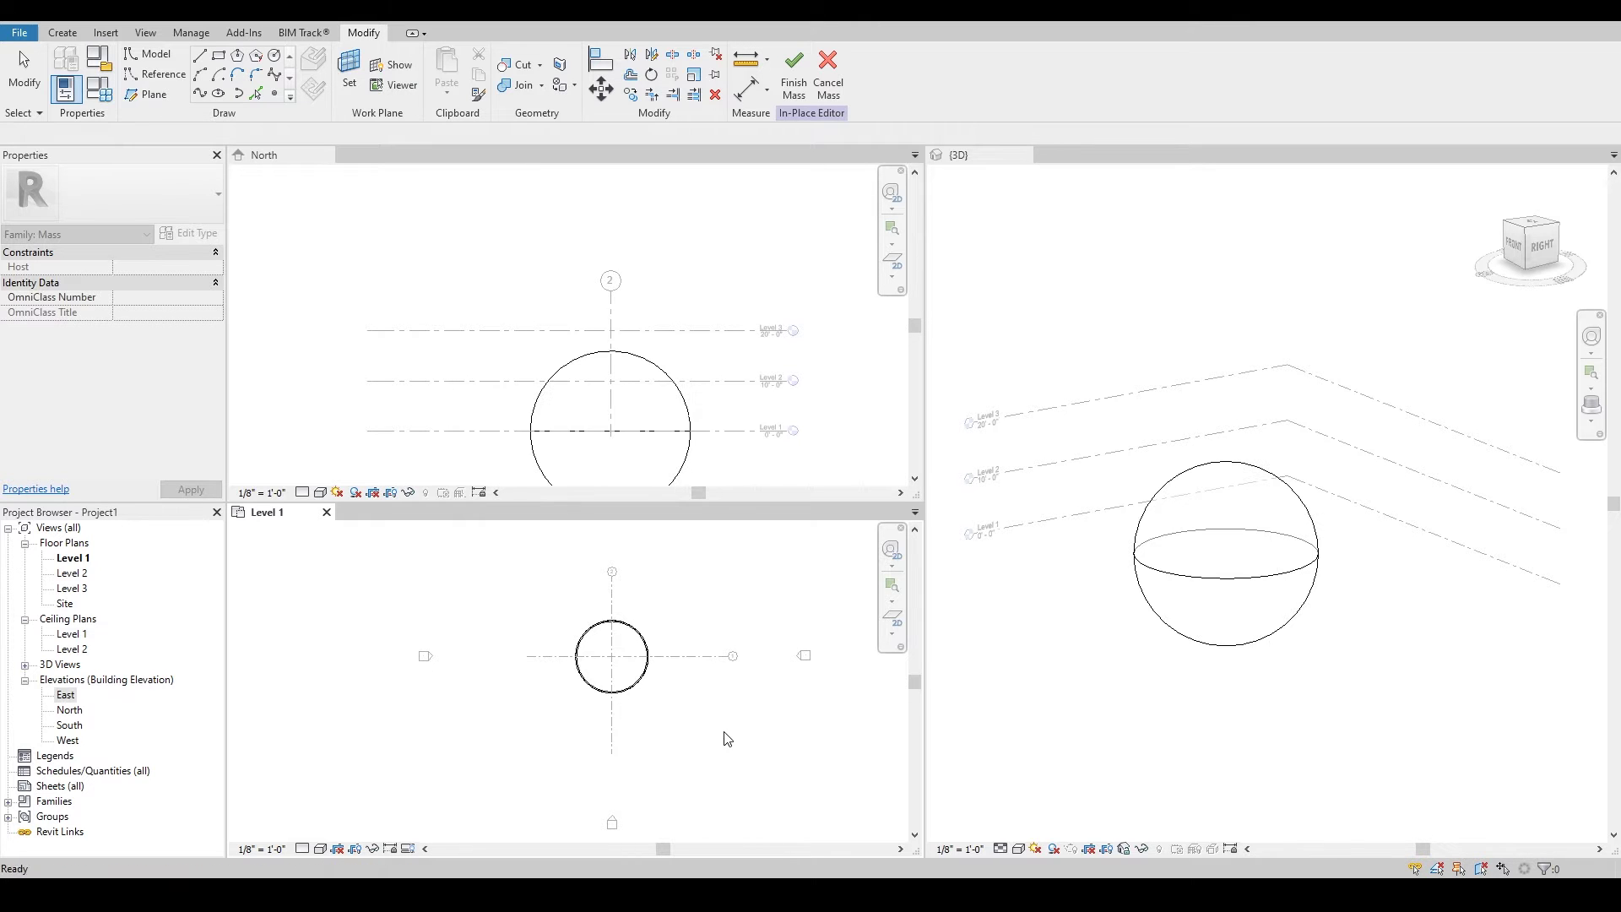
click(1106, 641)
shift+middle_drag(1238, 579, 1231, 526)
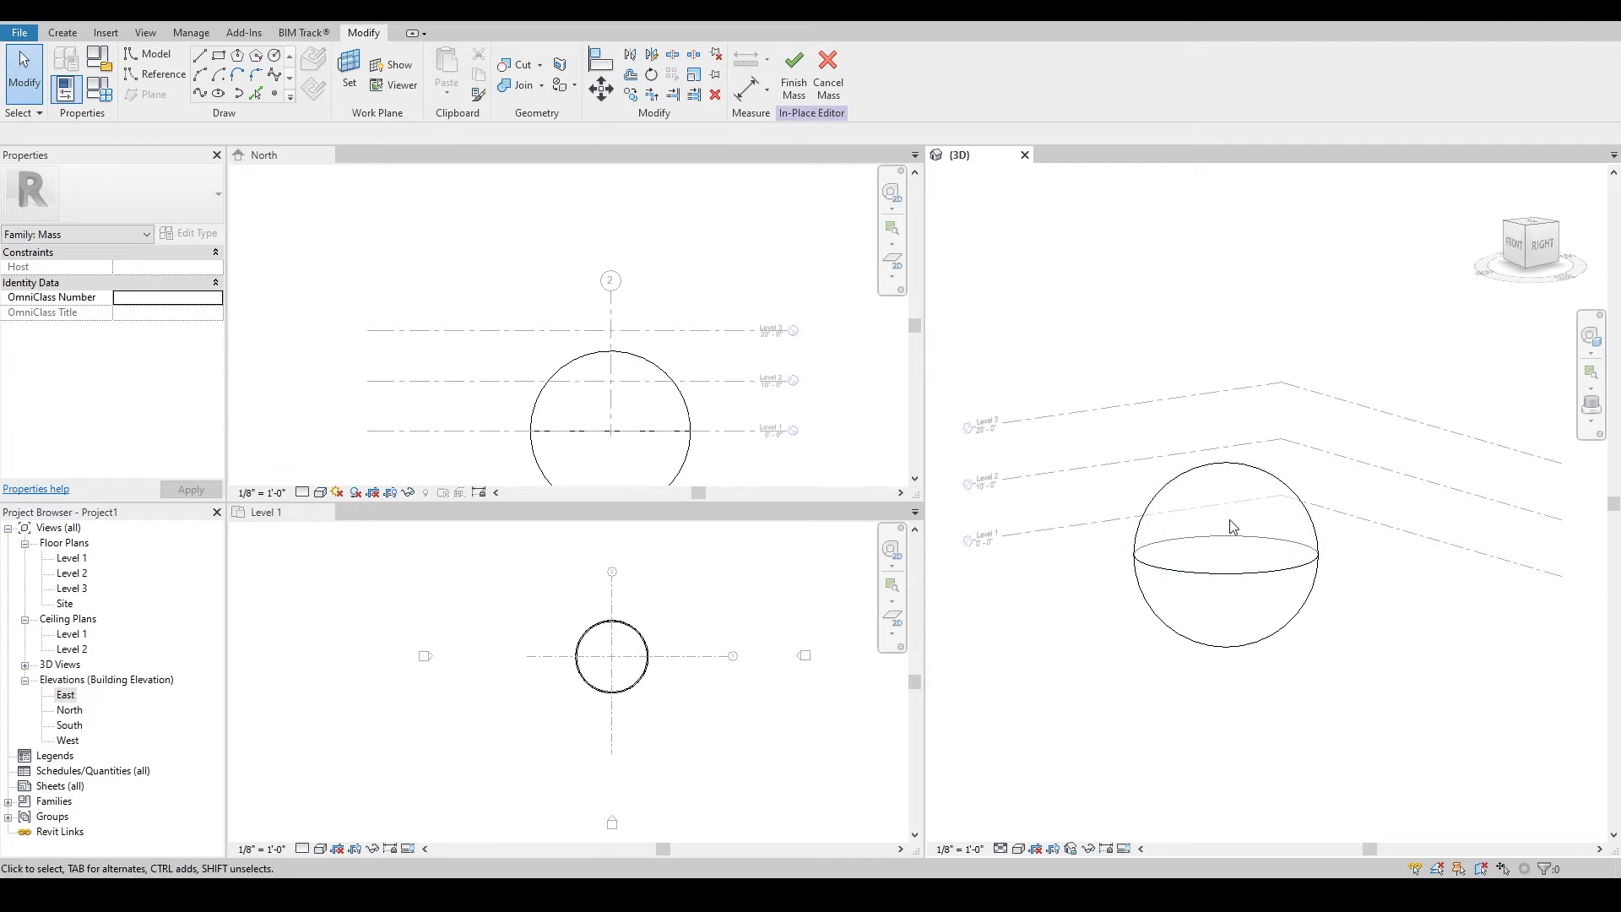
click(808, 87)
shift+middle_drag(1071, 608, 1266, 610)
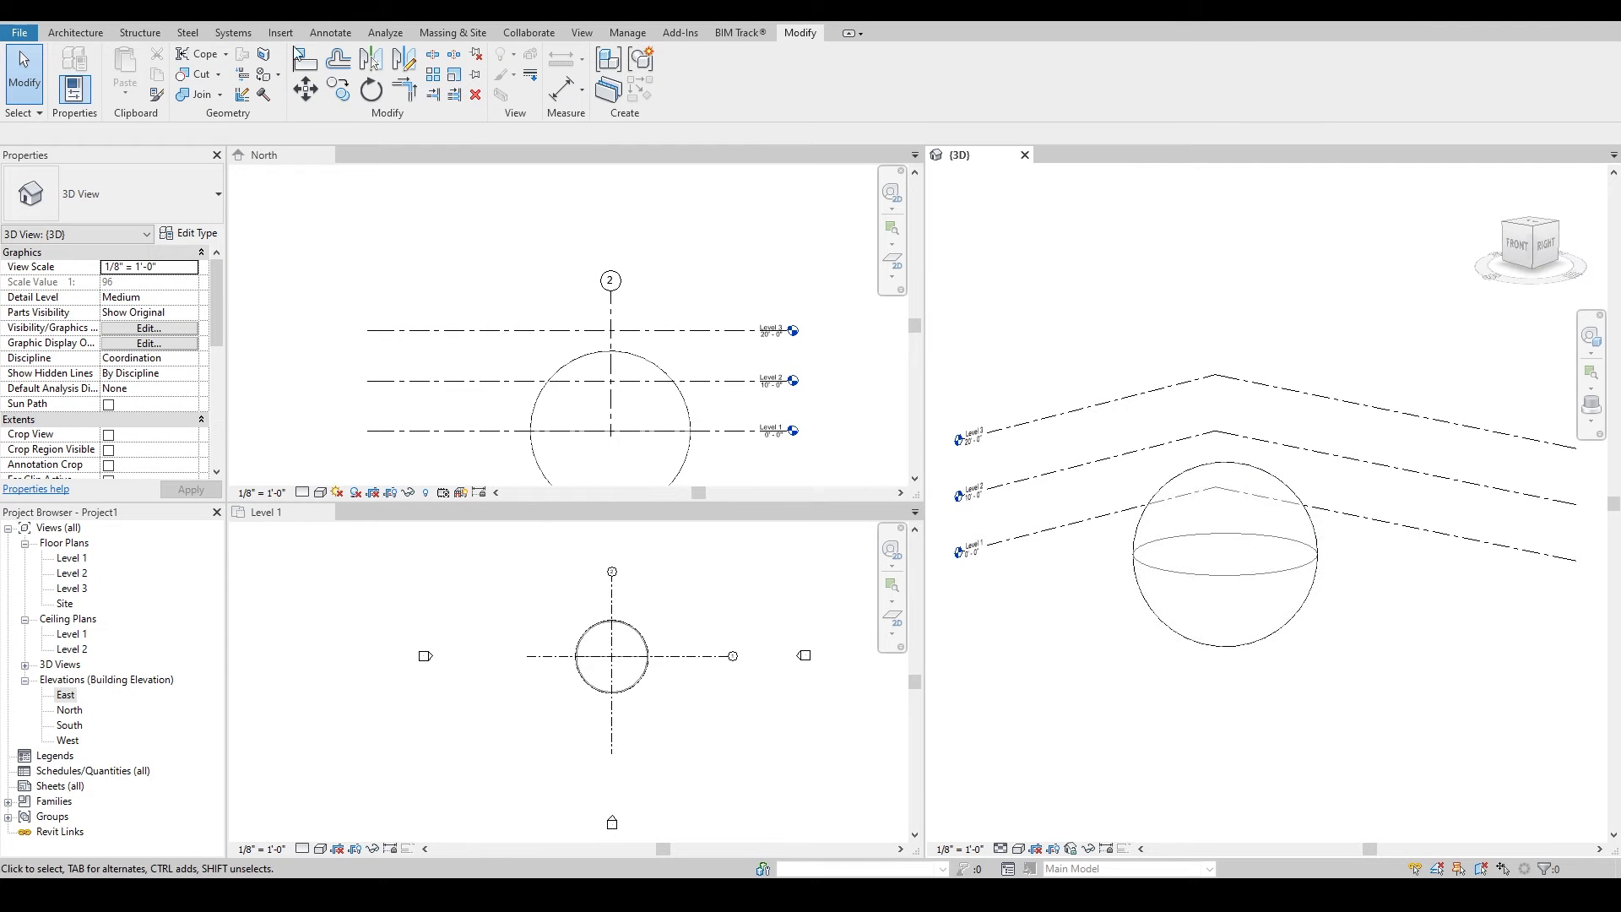
Place a Generic - 8" wall by face on the upper hemisphere of the Dome mass
click(449, 34)
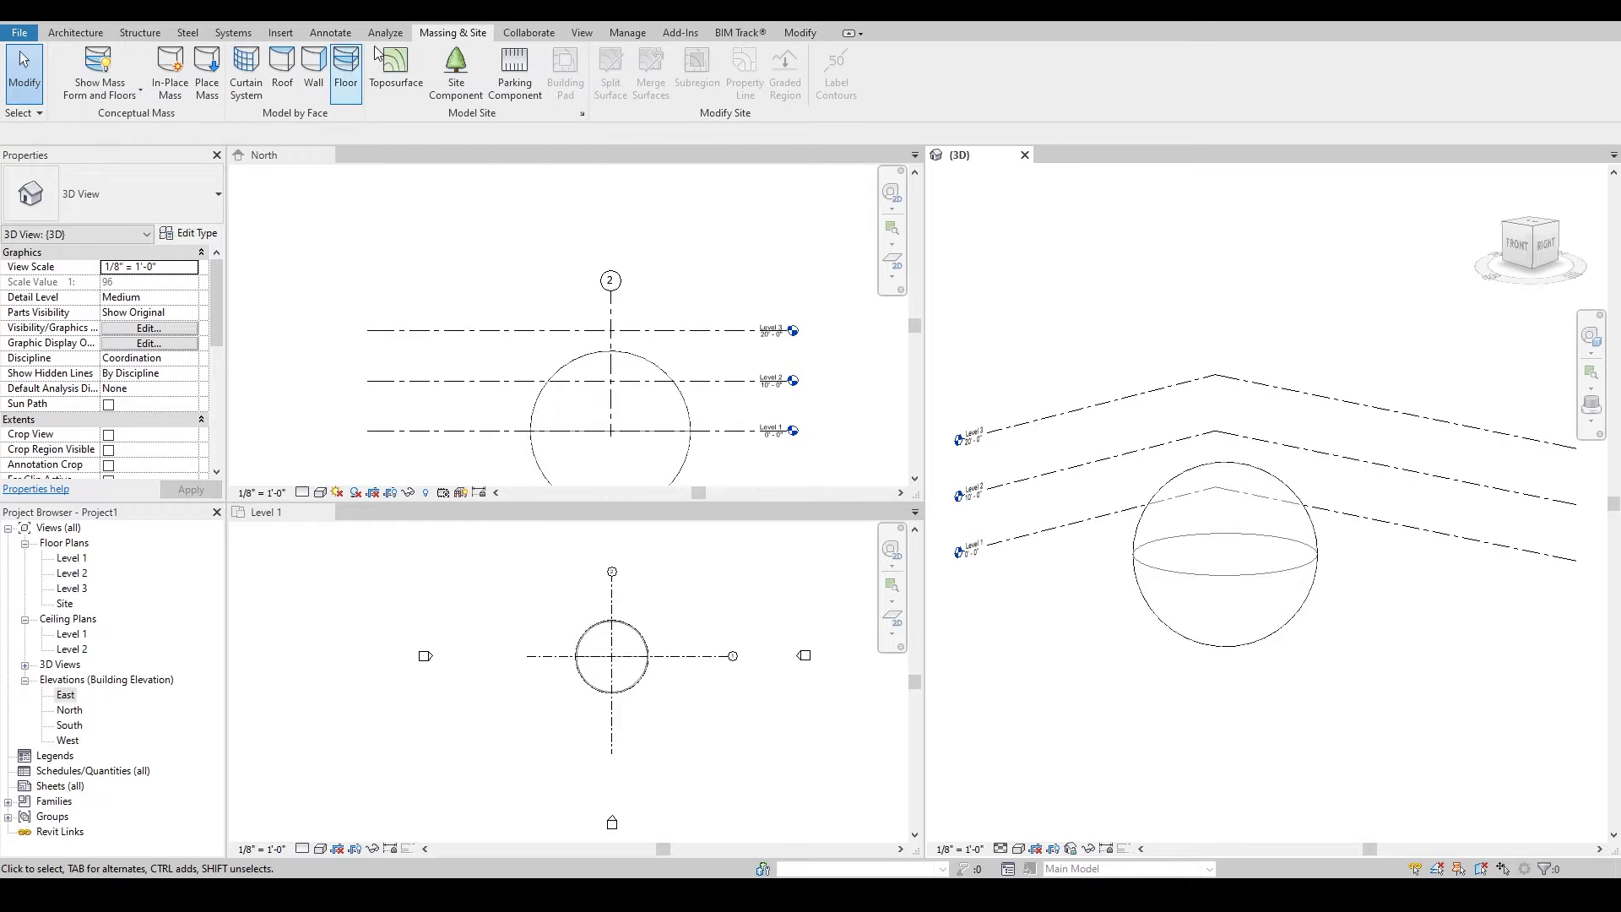
click(319, 74)
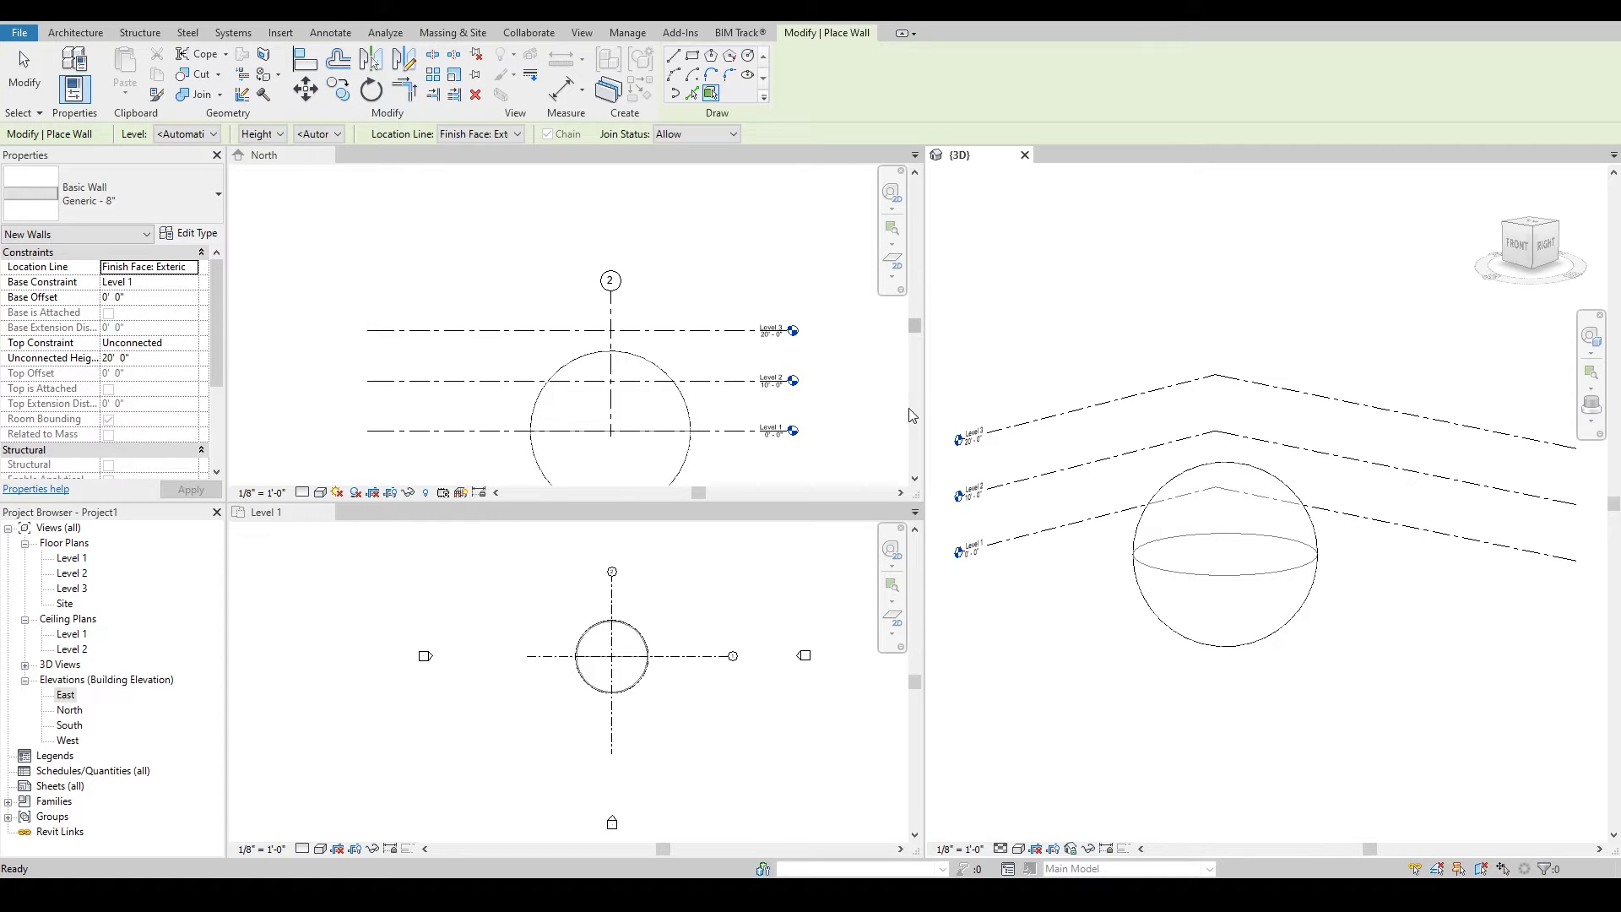
click(1233, 464)
shift+middle_drag(1282, 623, 1256, 569)
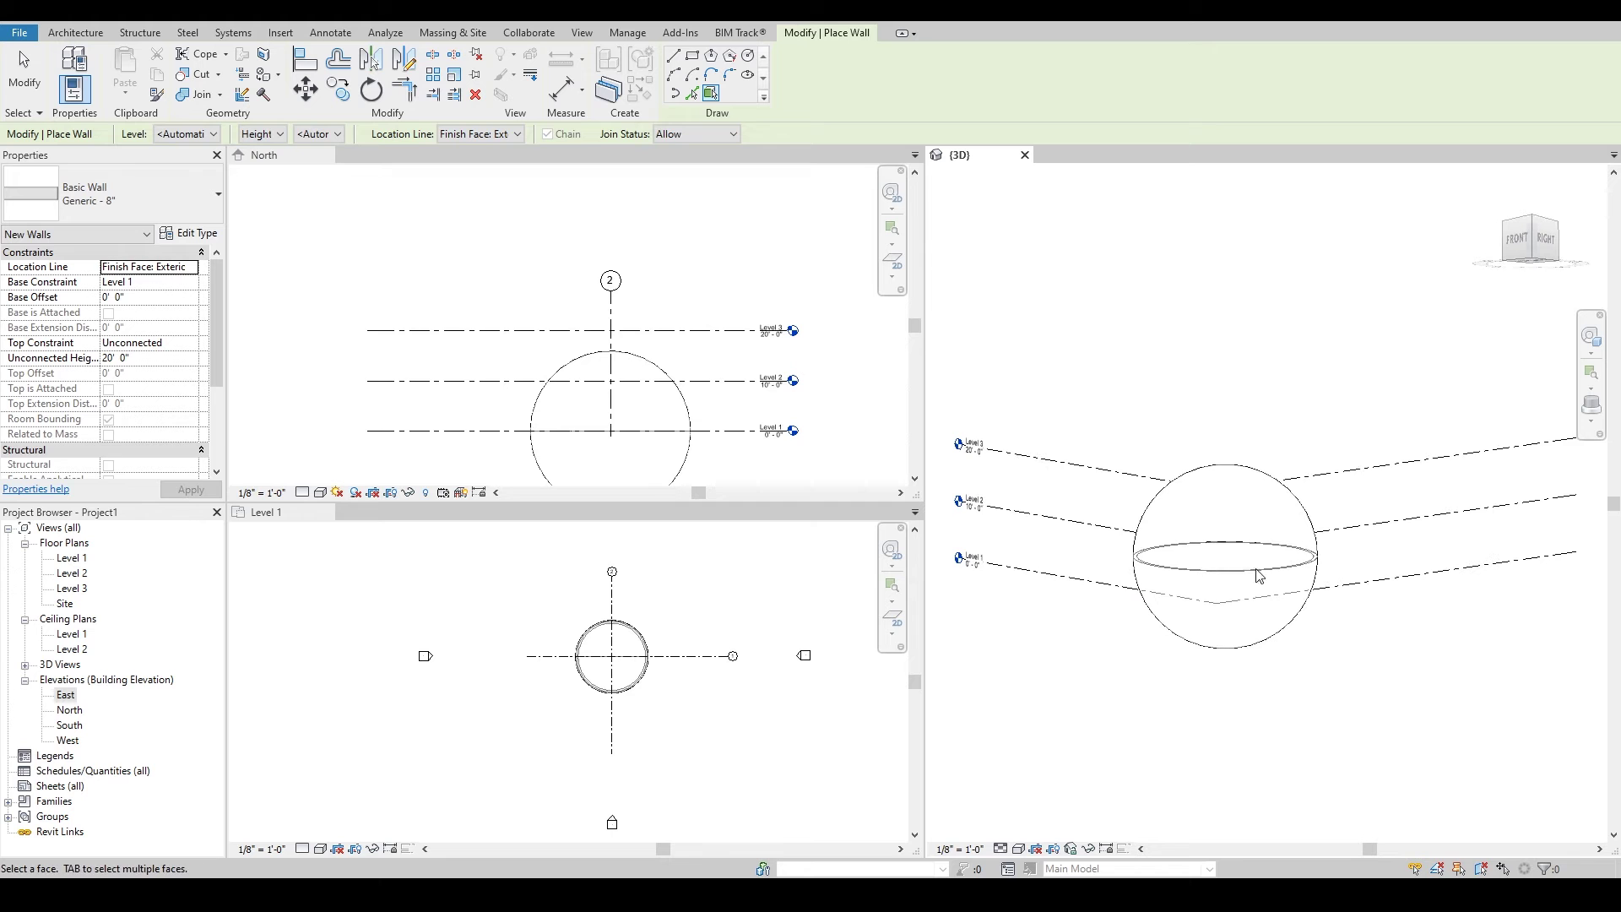
Switch the 3D view to a shaded visual style and inspect the wall from below the sphere
click(1036, 848)
click(1089, 797)
shift+middle_drag(1258, 669, 1311, 552)
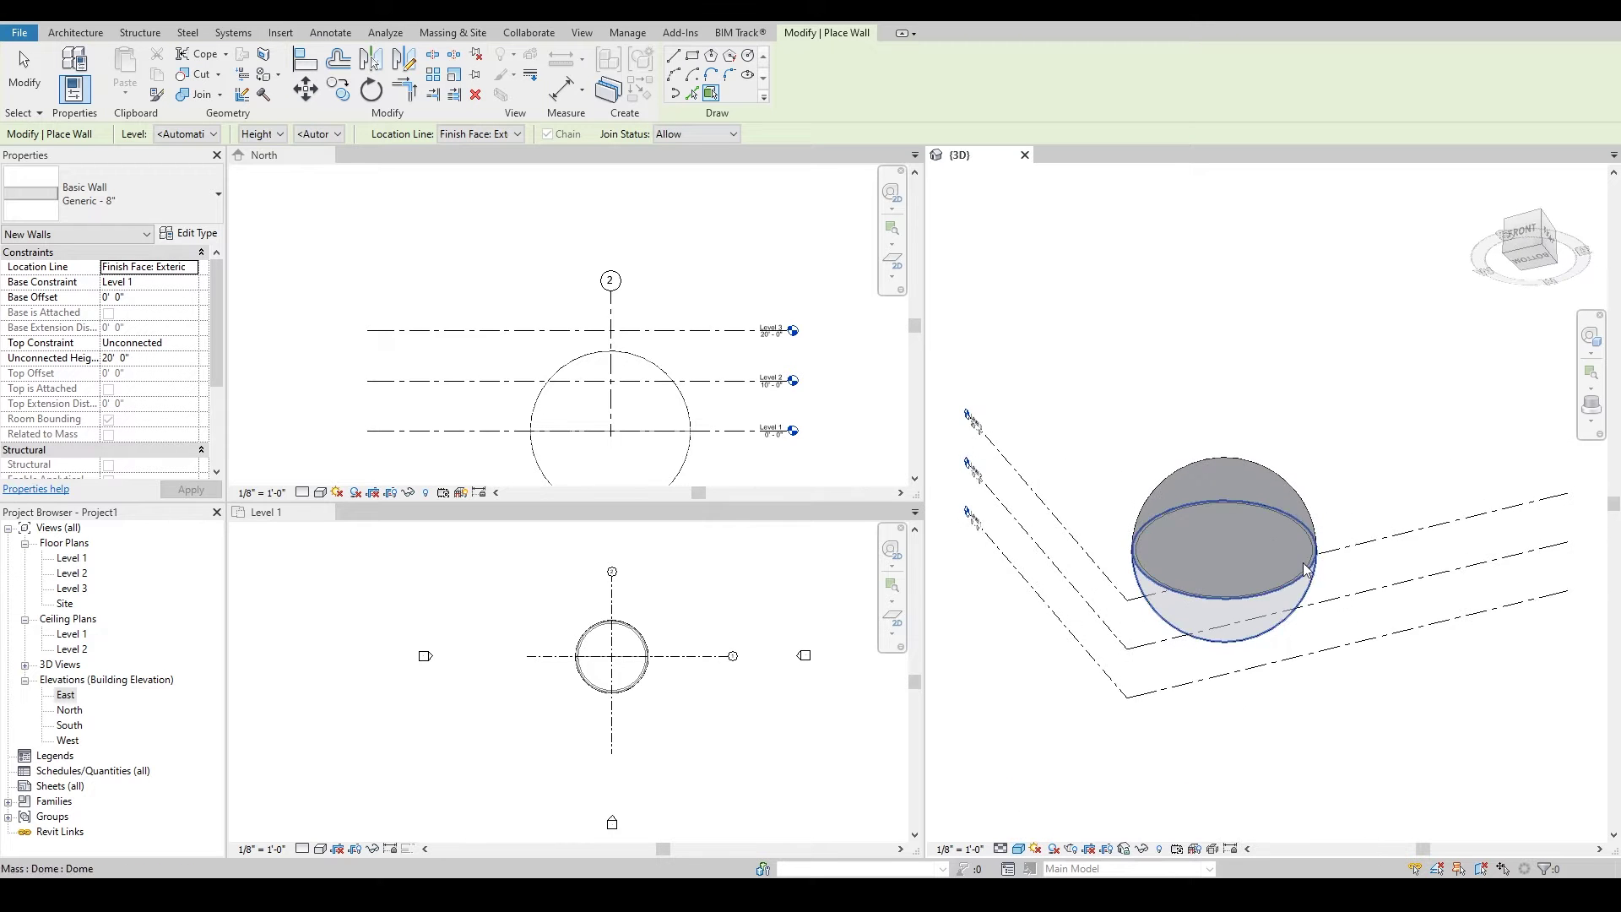
scroll(1311, 553, up, 3)
mouse_move(1208, 597)
shift+middle_down()
mouse_move(1291, 503)
mouse_move(1190, 431)
mouse_move(1125, 553)
mouse_move(1132, 767)
mouse_move(1281, 705)
mouse_move(1113, 723)
mouse_move(1371, 558)
shift+middle_up()
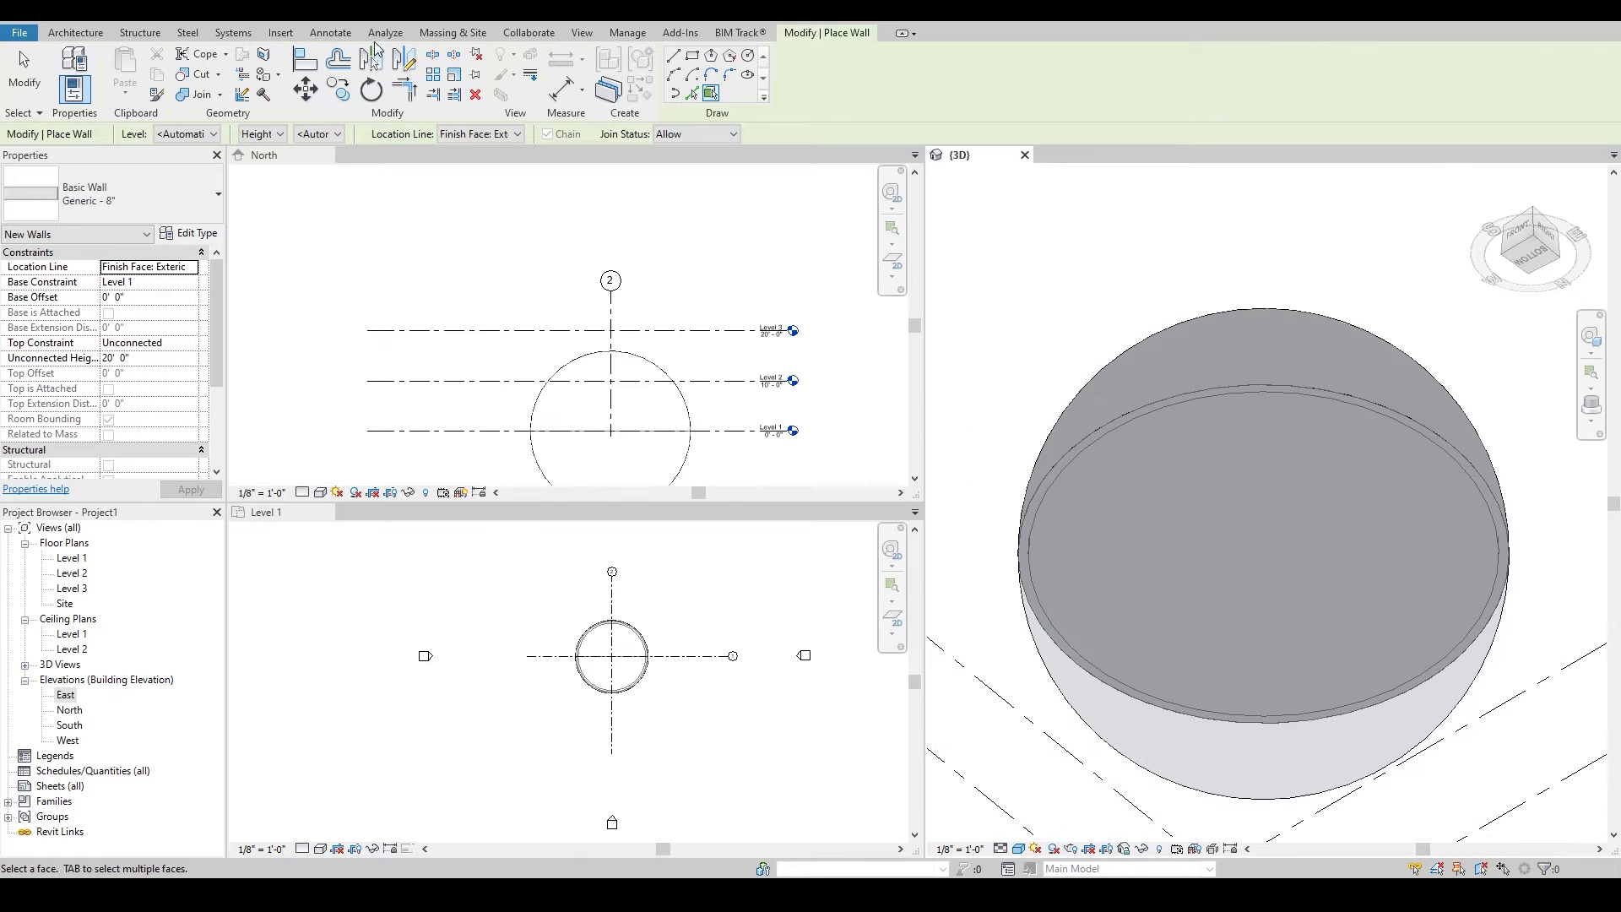
Set mass display to follow the view settings and examine the dome wall without the mass
click(464, 32)
click(100, 72)
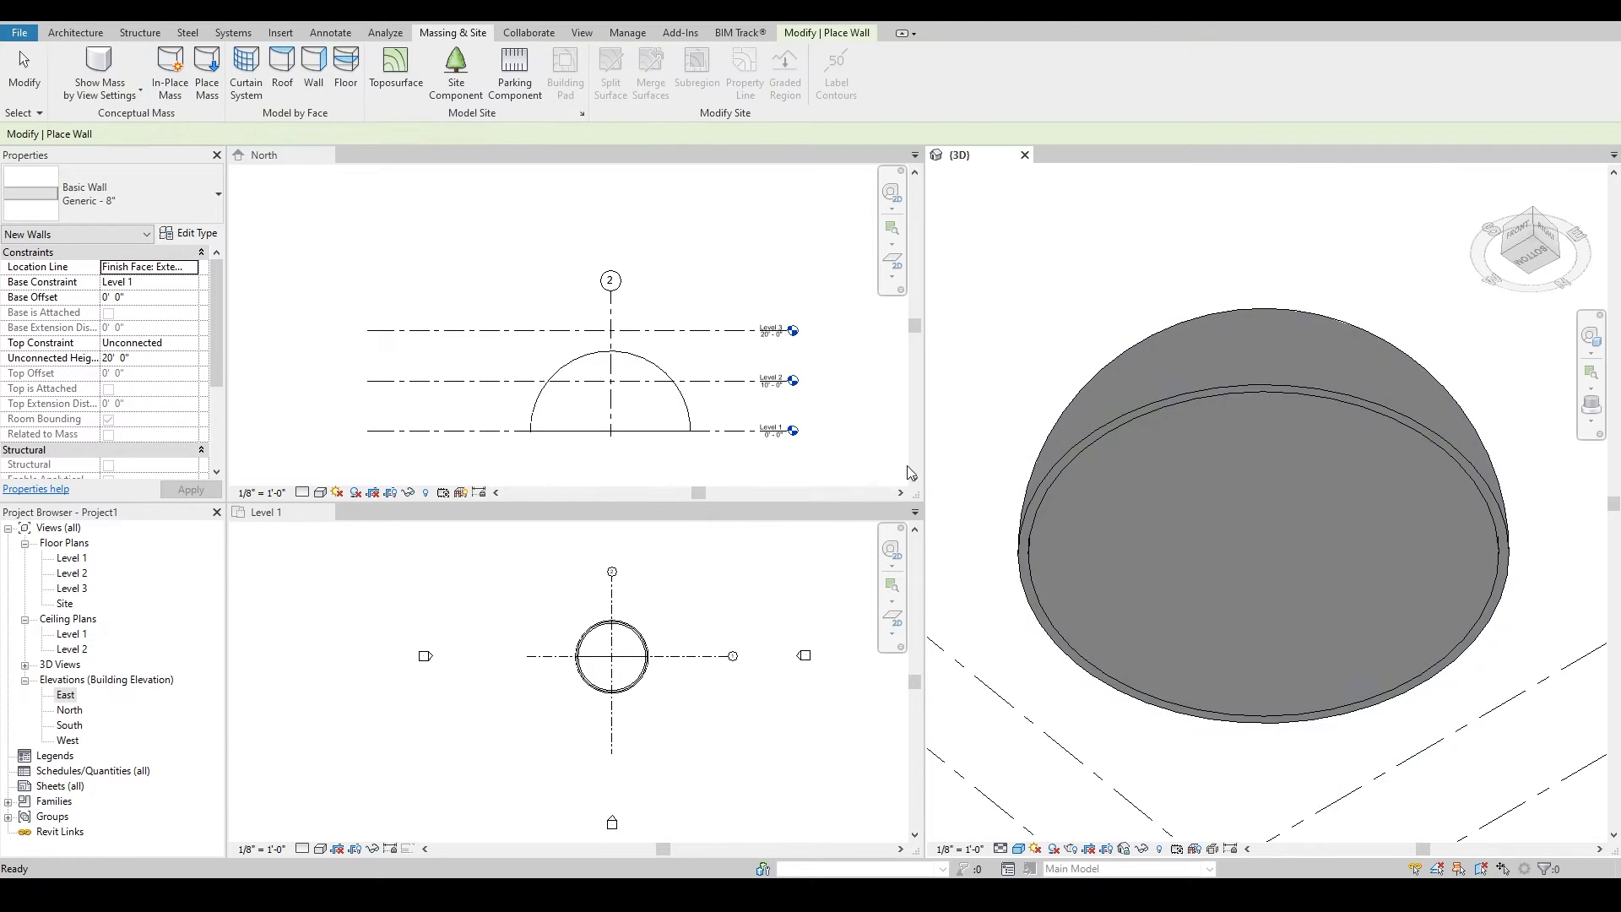
shift+middle_drag(1308, 625, 1101, 609)
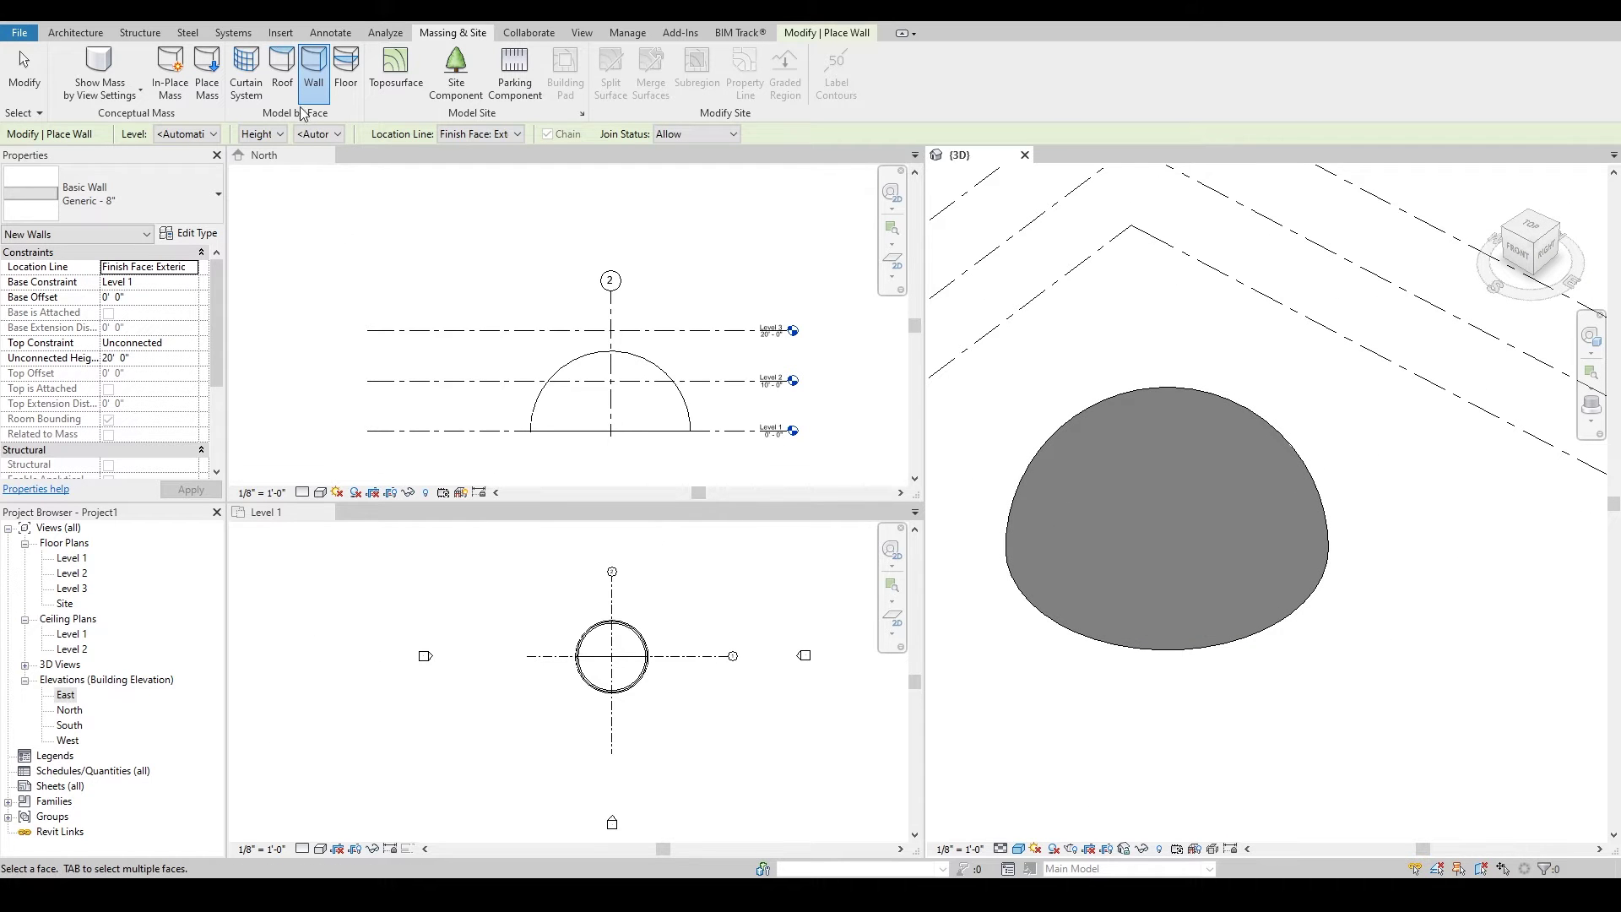
Show mass form and floors again, leave wall placement, and open the Dome mass for in-place editing
click(110, 64)
shift+middle_drag(1270, 730, 1298, 680)
click(1293, 669)
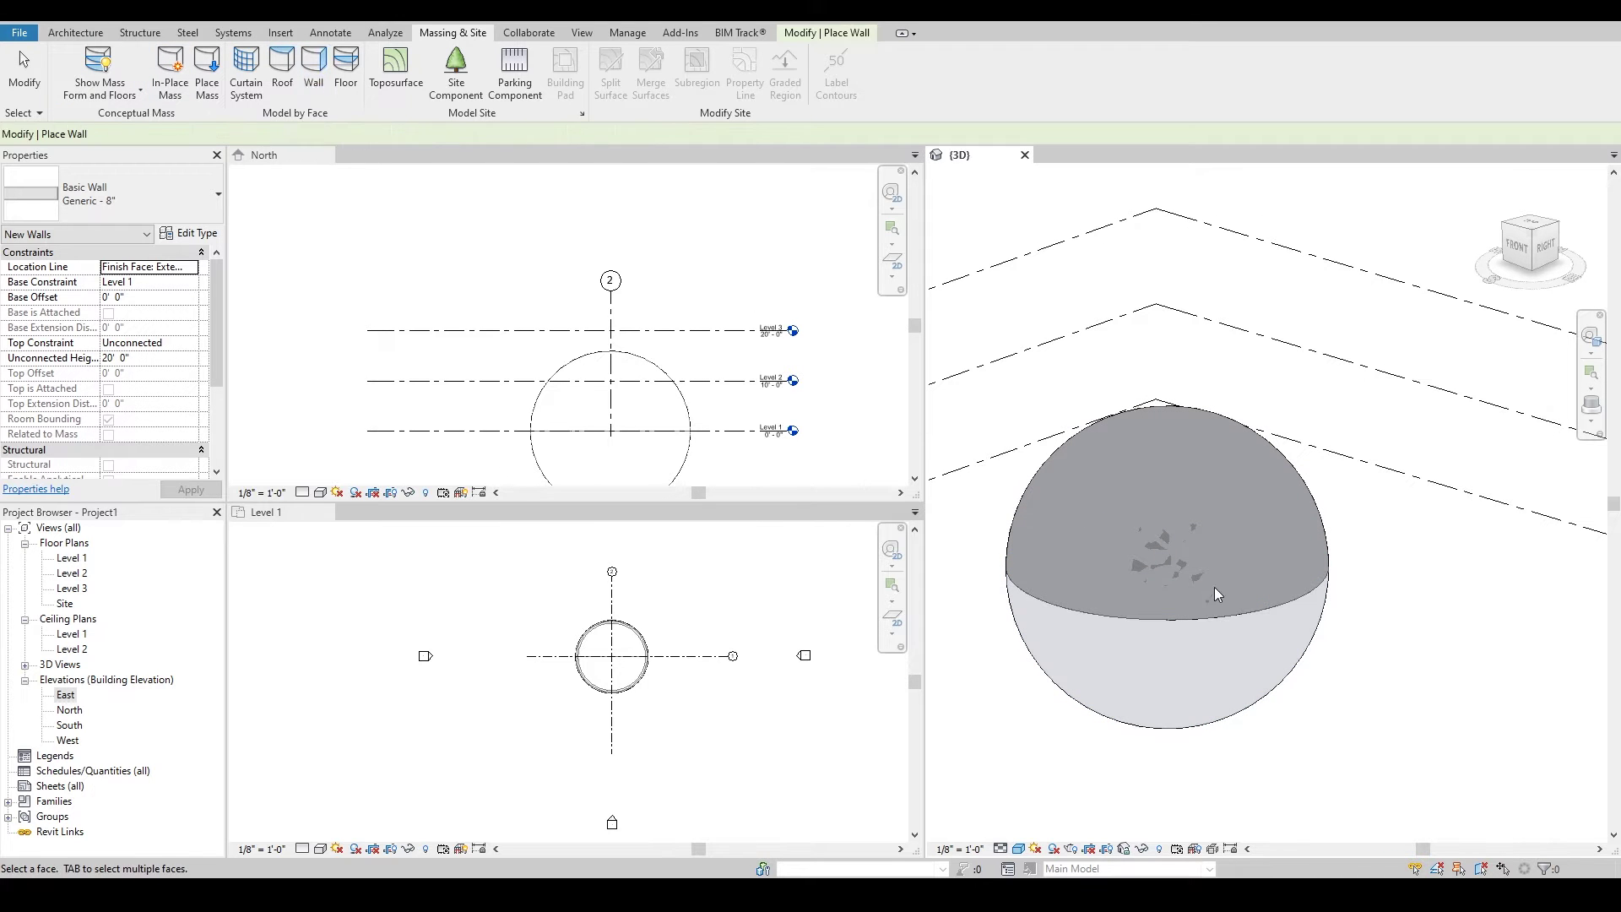
key(Escape)
key(Escape)
click(1304, 667)
double_click(1304, 668)
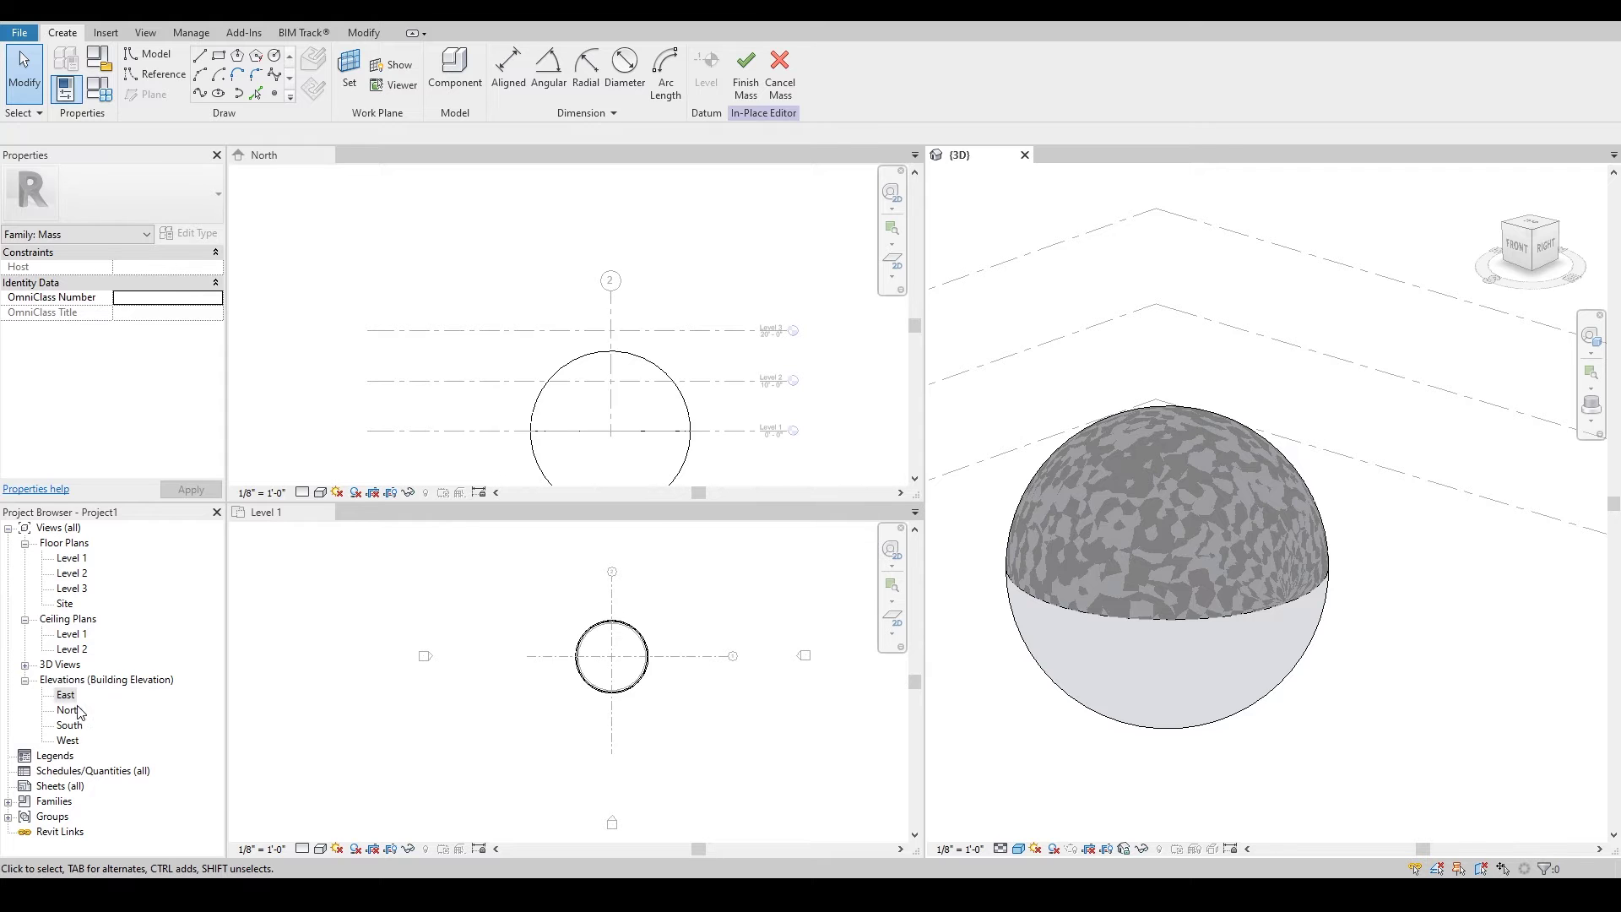
Sketch a rectangle about 36' wide on Level 1 in the plan, beside the circular mass
scroll(1082, 488, down, 2)
shift+middle_drag(1084, 492, 569, 546)
middle_drag(568, 648, 612, 625)
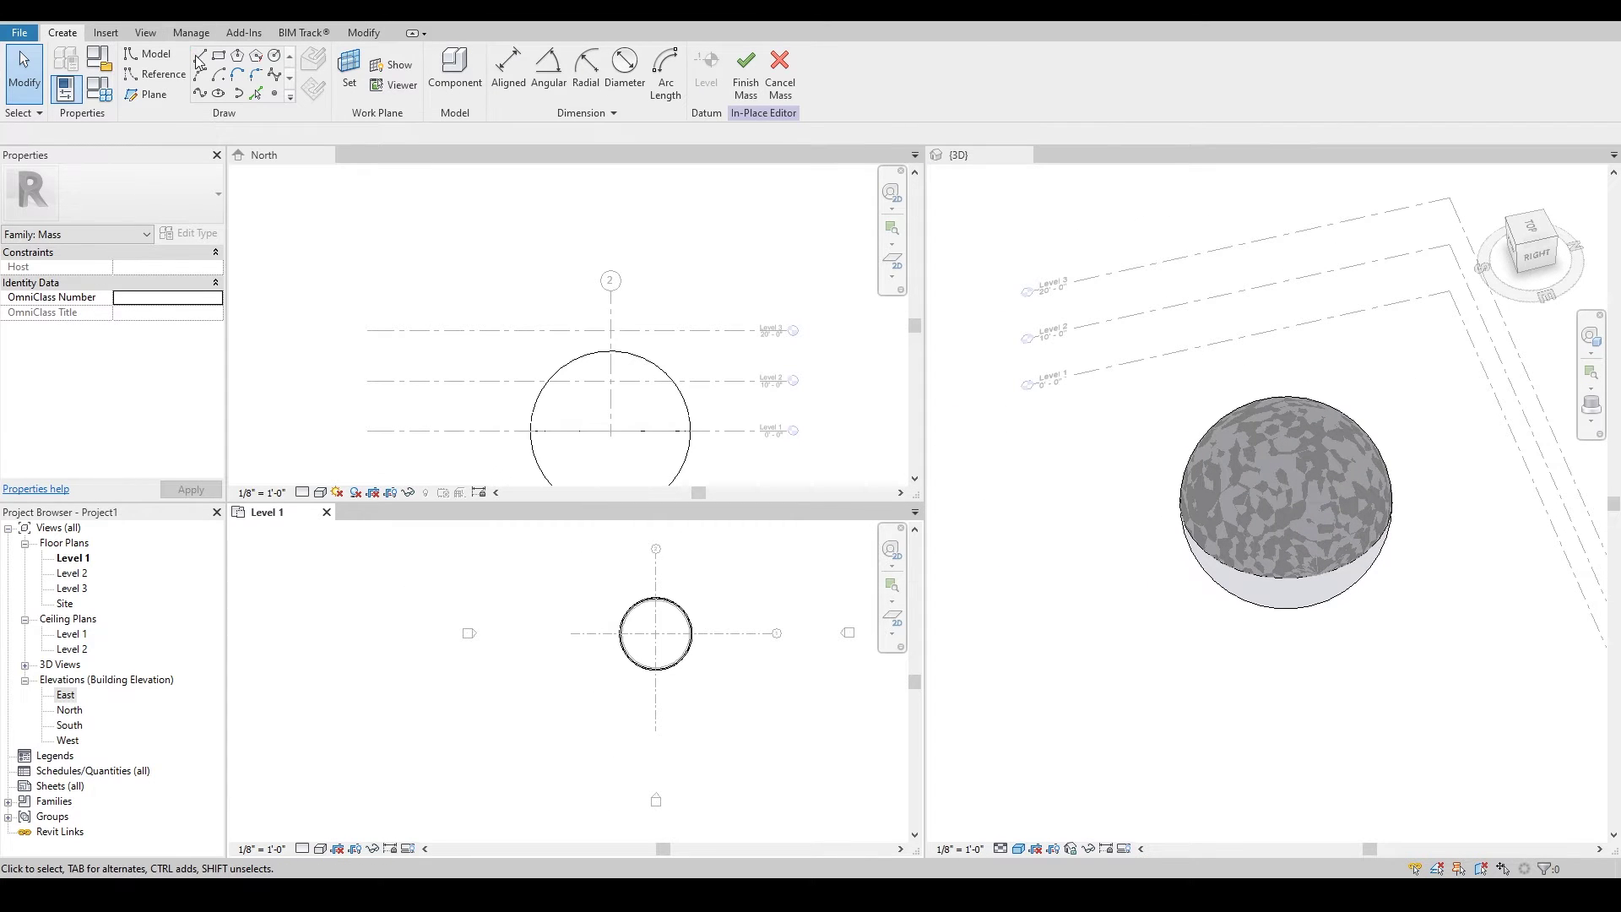
click(534, 601)
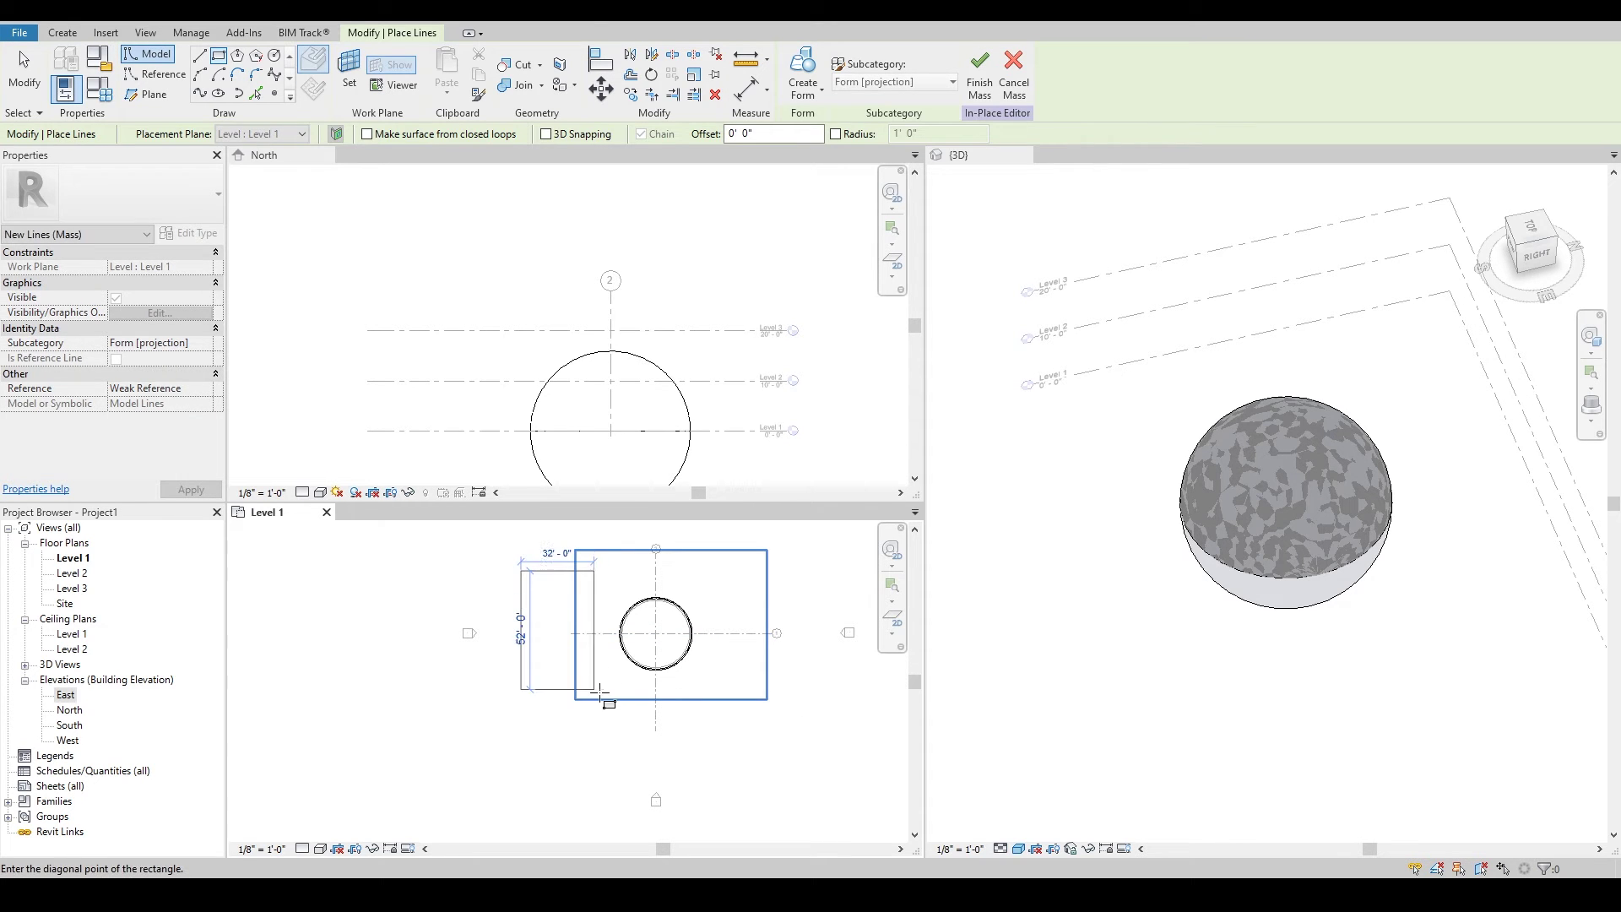
click(603, 698)
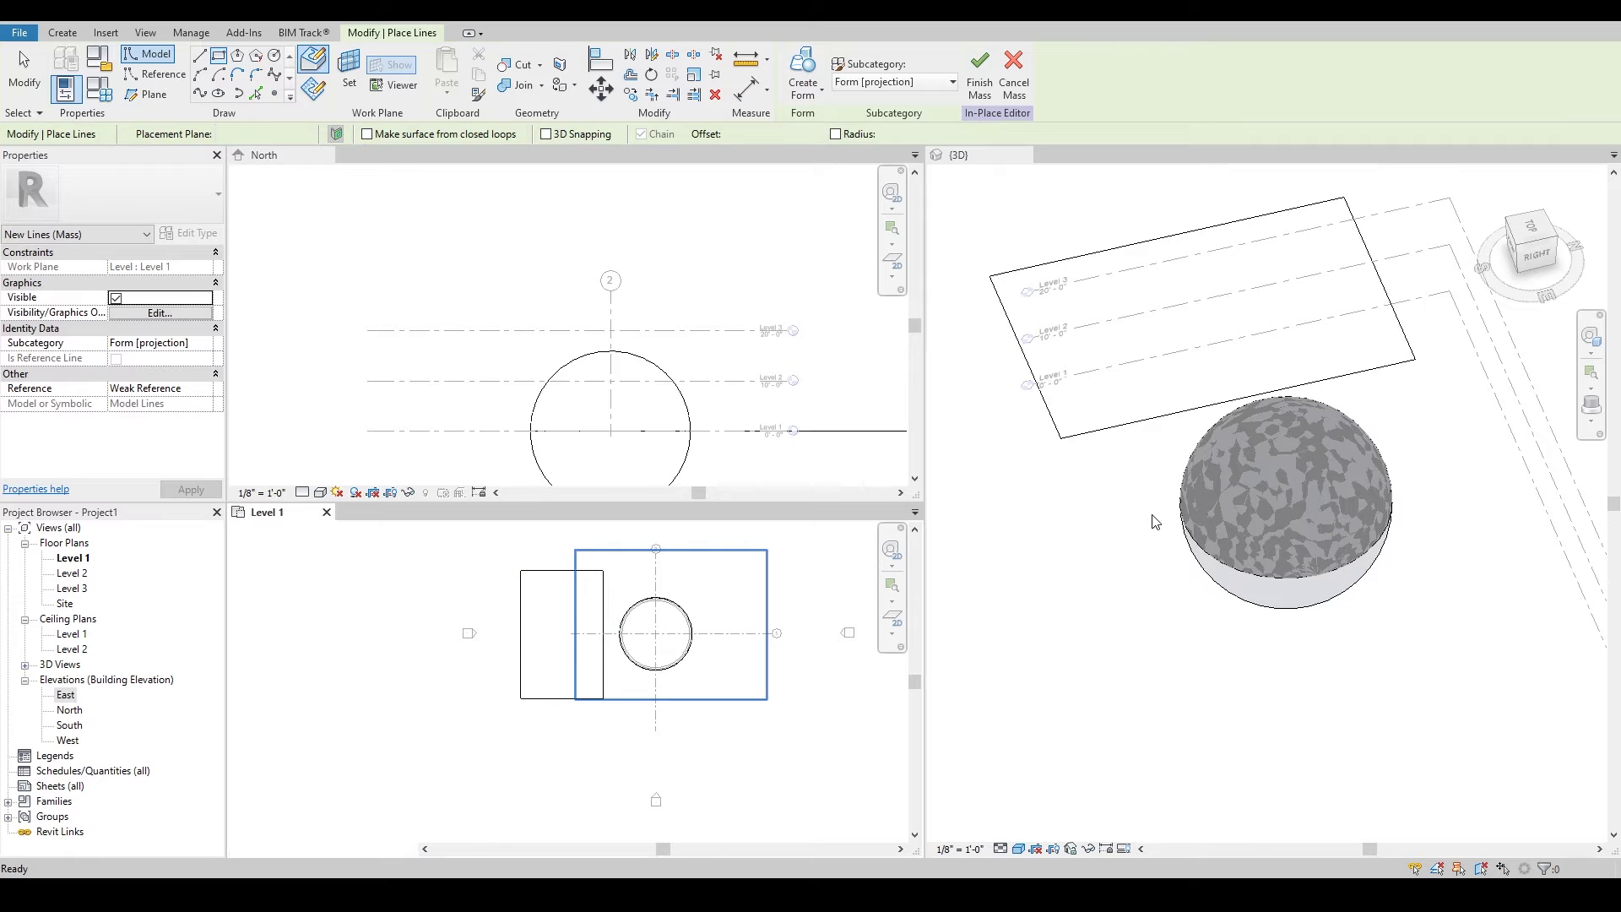
shift+middle_drag(1156, 513, 1169, 561)
key(Escape)
Create a void form from the rectangle's complete chain of lines
key(Tab)
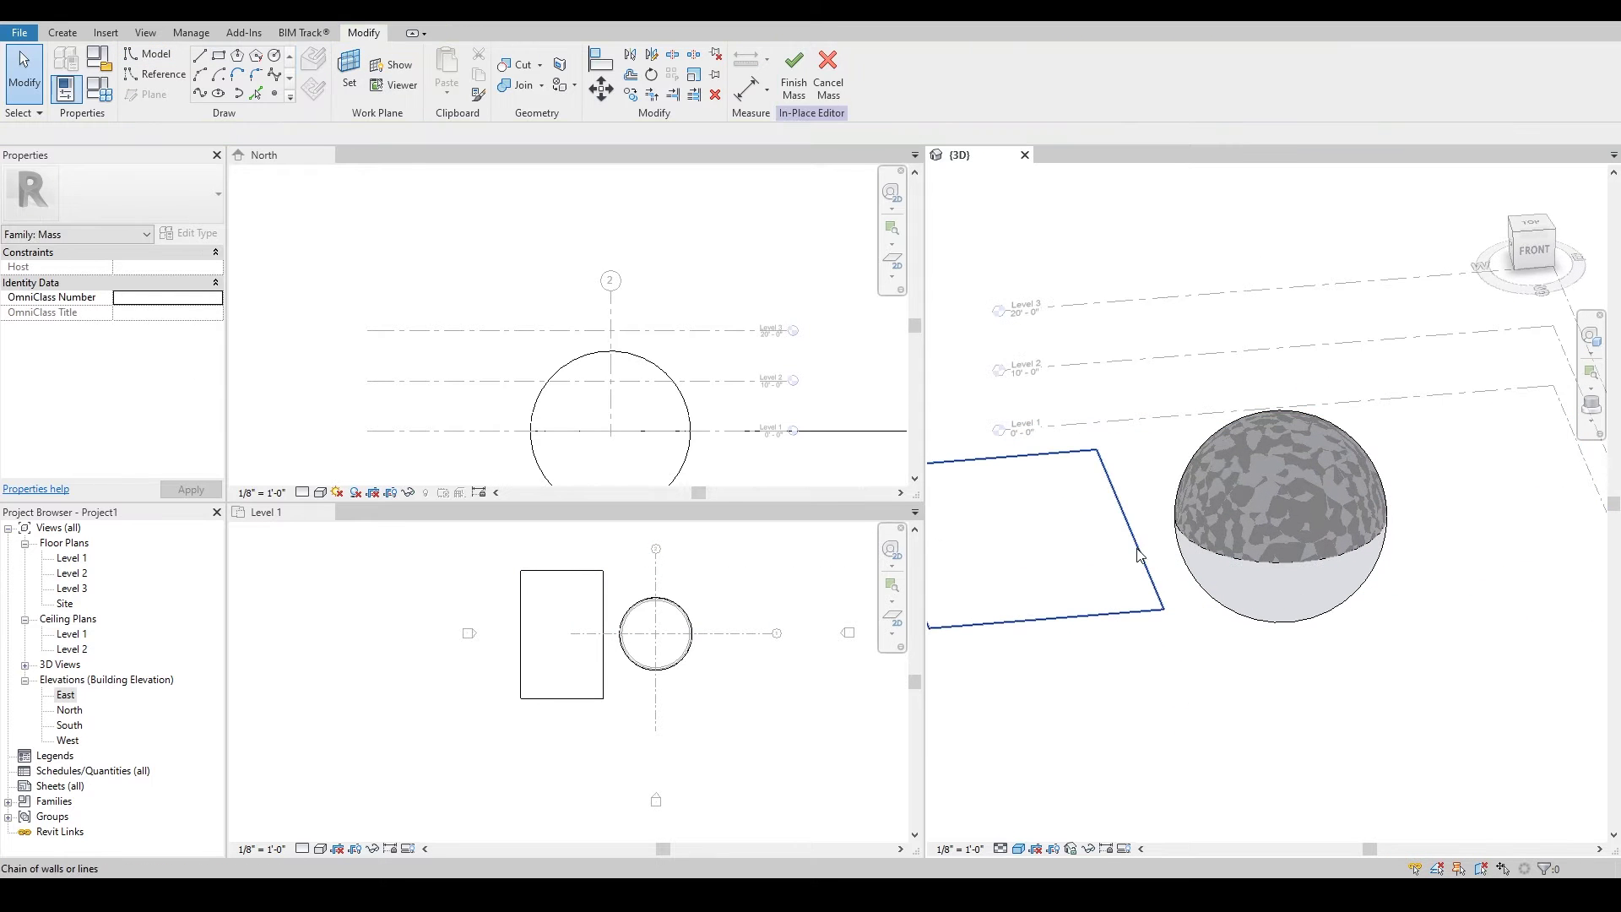
click(1139, 557)
middle_drag(1064, 473, 1124, 469)
click(806, 89)
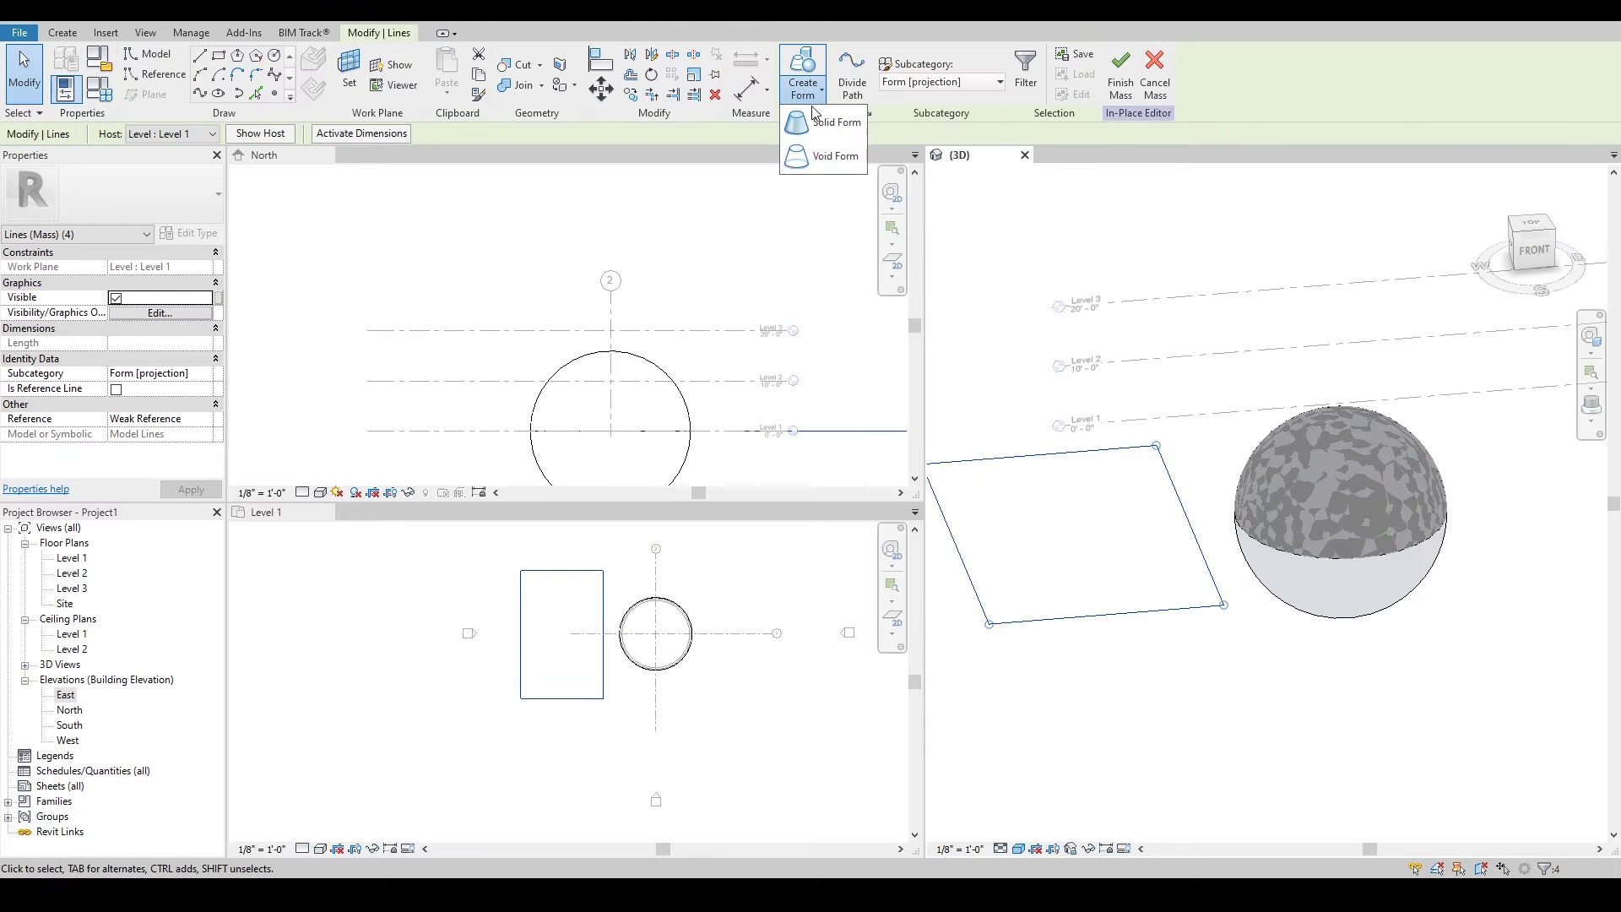
click(832, 165)
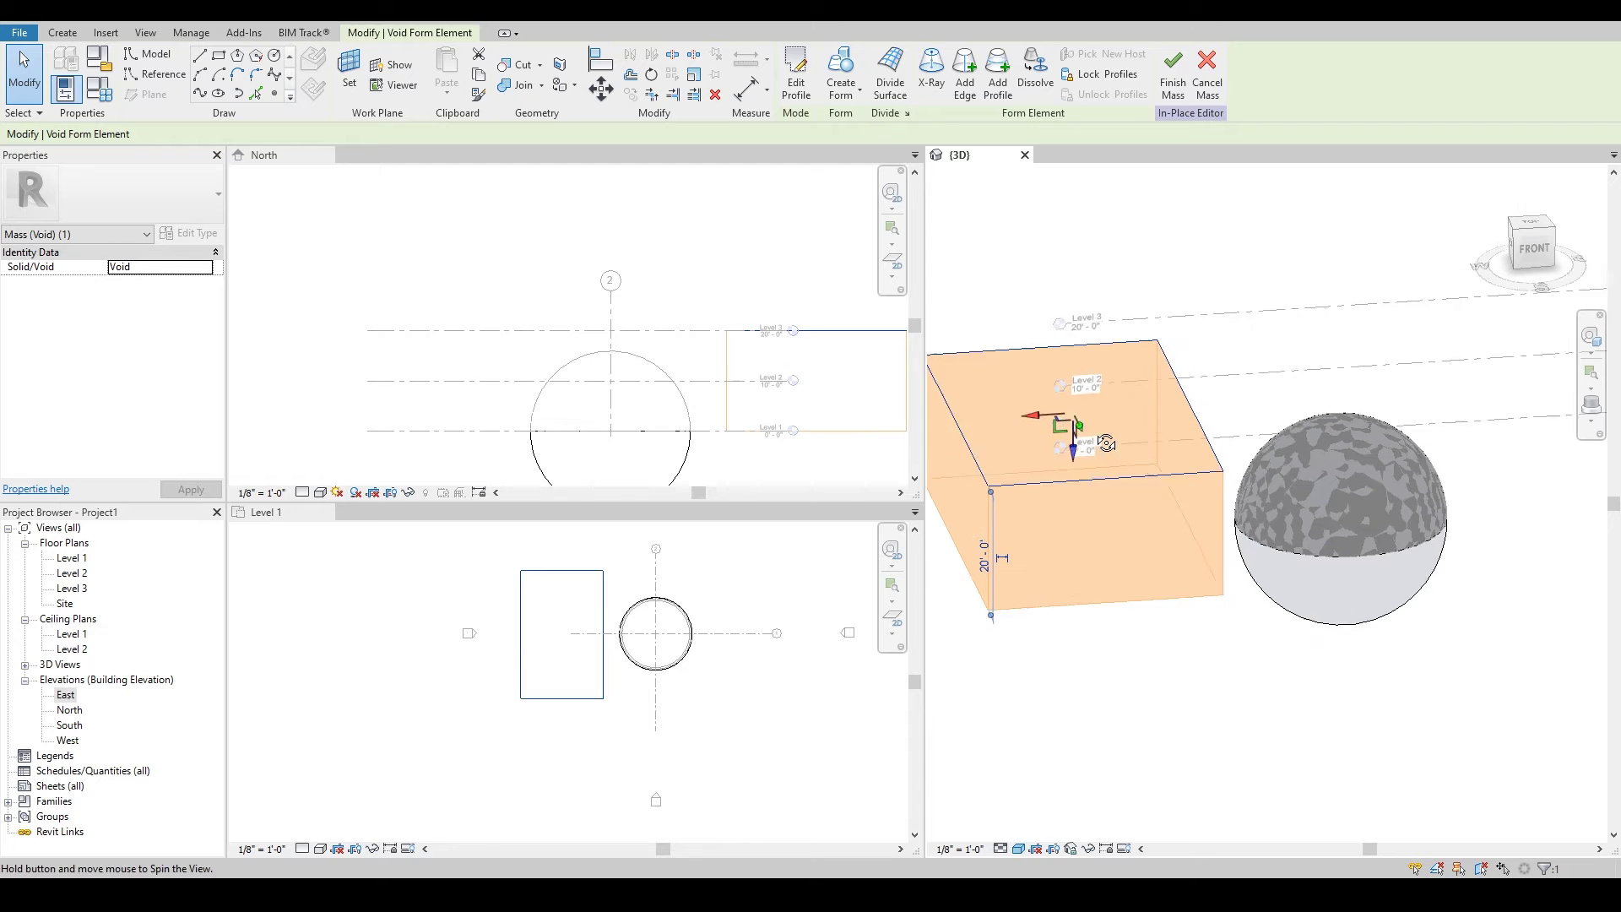
Try to raise the void's bottom face in the front orientation of the 3D view
shift+middle_drag(1103, 425, 1089, 359)
click(1538, 243)
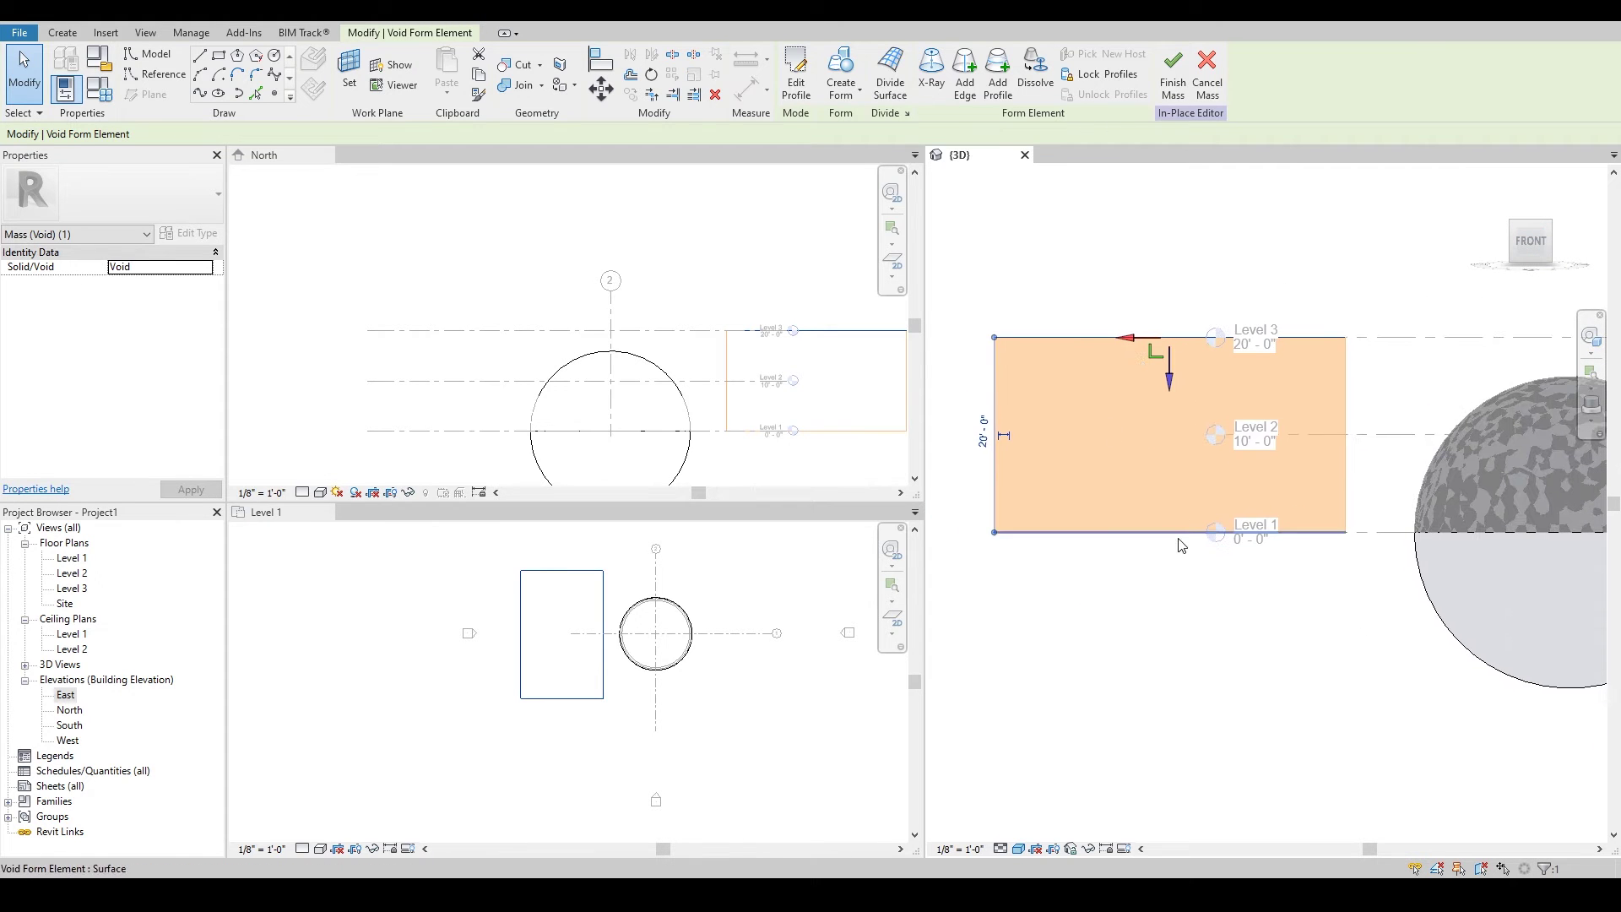
click(1178, 540)
drag(1171, 529, 1186, 452)
key(ctrl+z)
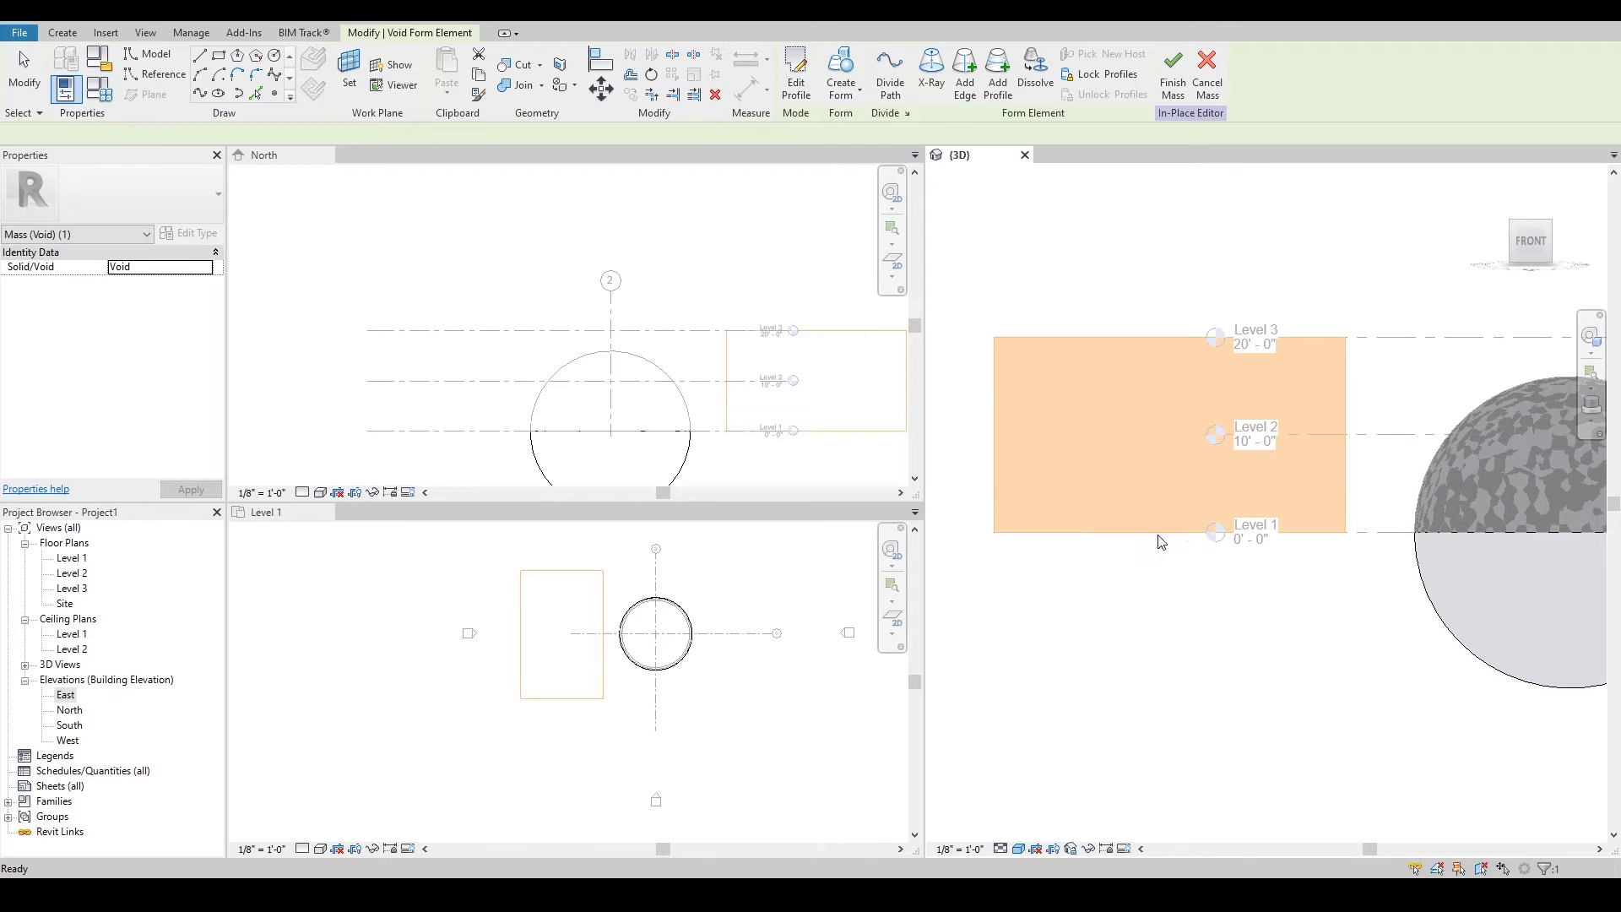
Raise the void's bottom face to Level 2
drag(974, 496, 1382, 591)
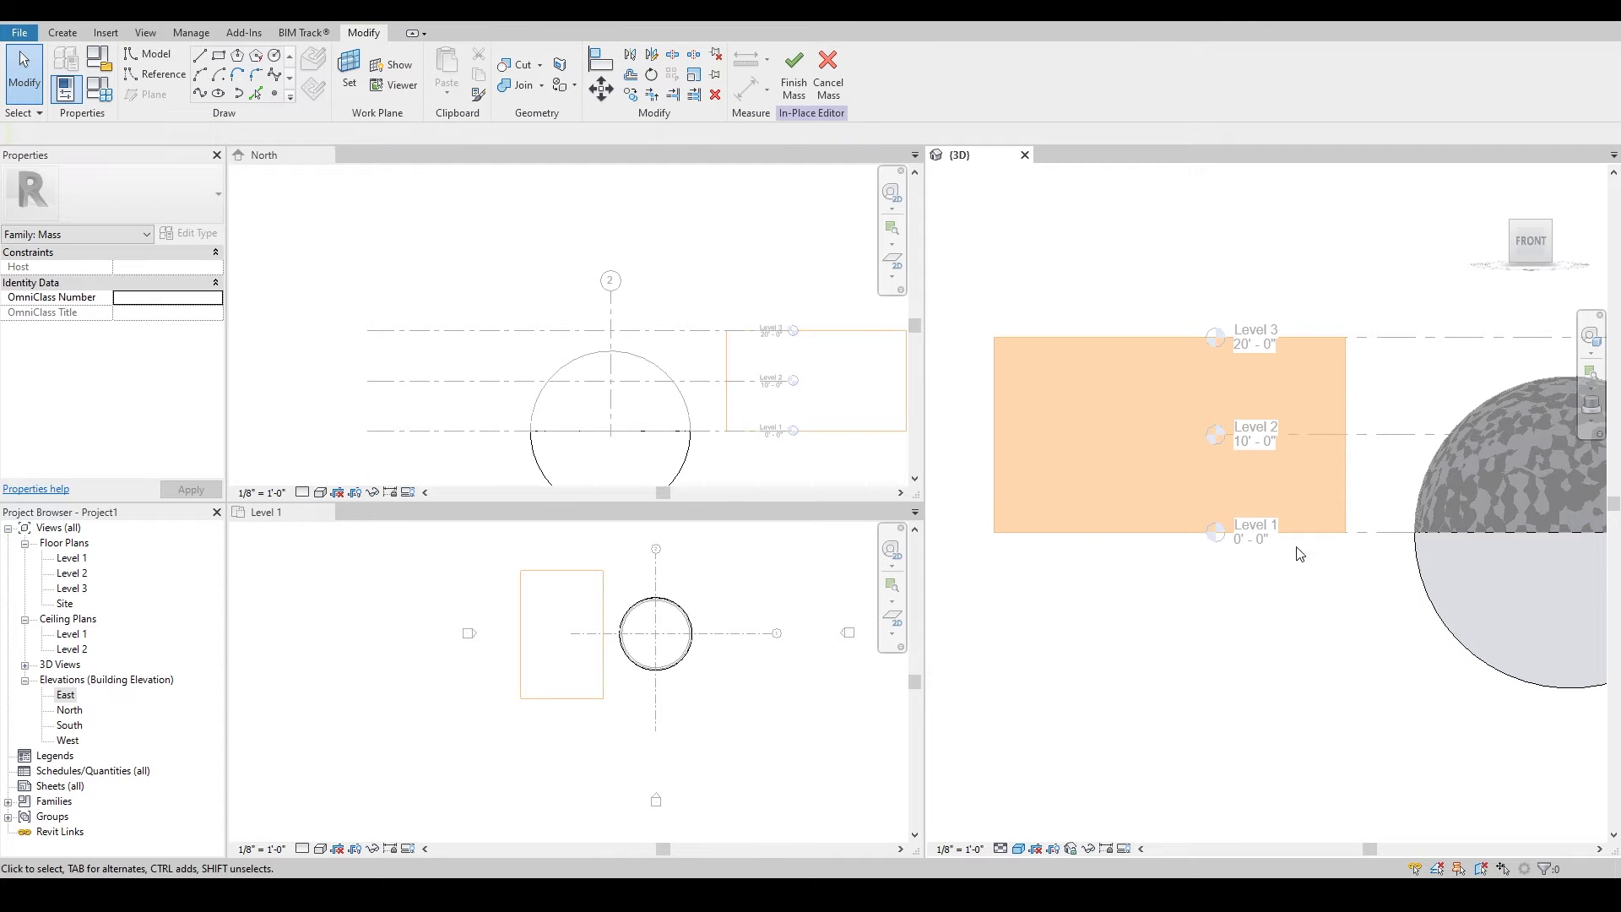
click(1131, 541)
shift+middle_drag(1143, 543, 1171, 537)
drag(1179, 491, 1177, 396)
shift+middle_drag(1205, 520, 1161, 508)
Stretch the void's side face nearest the sphere across most of the sphere's upper part
click(1242, 499)
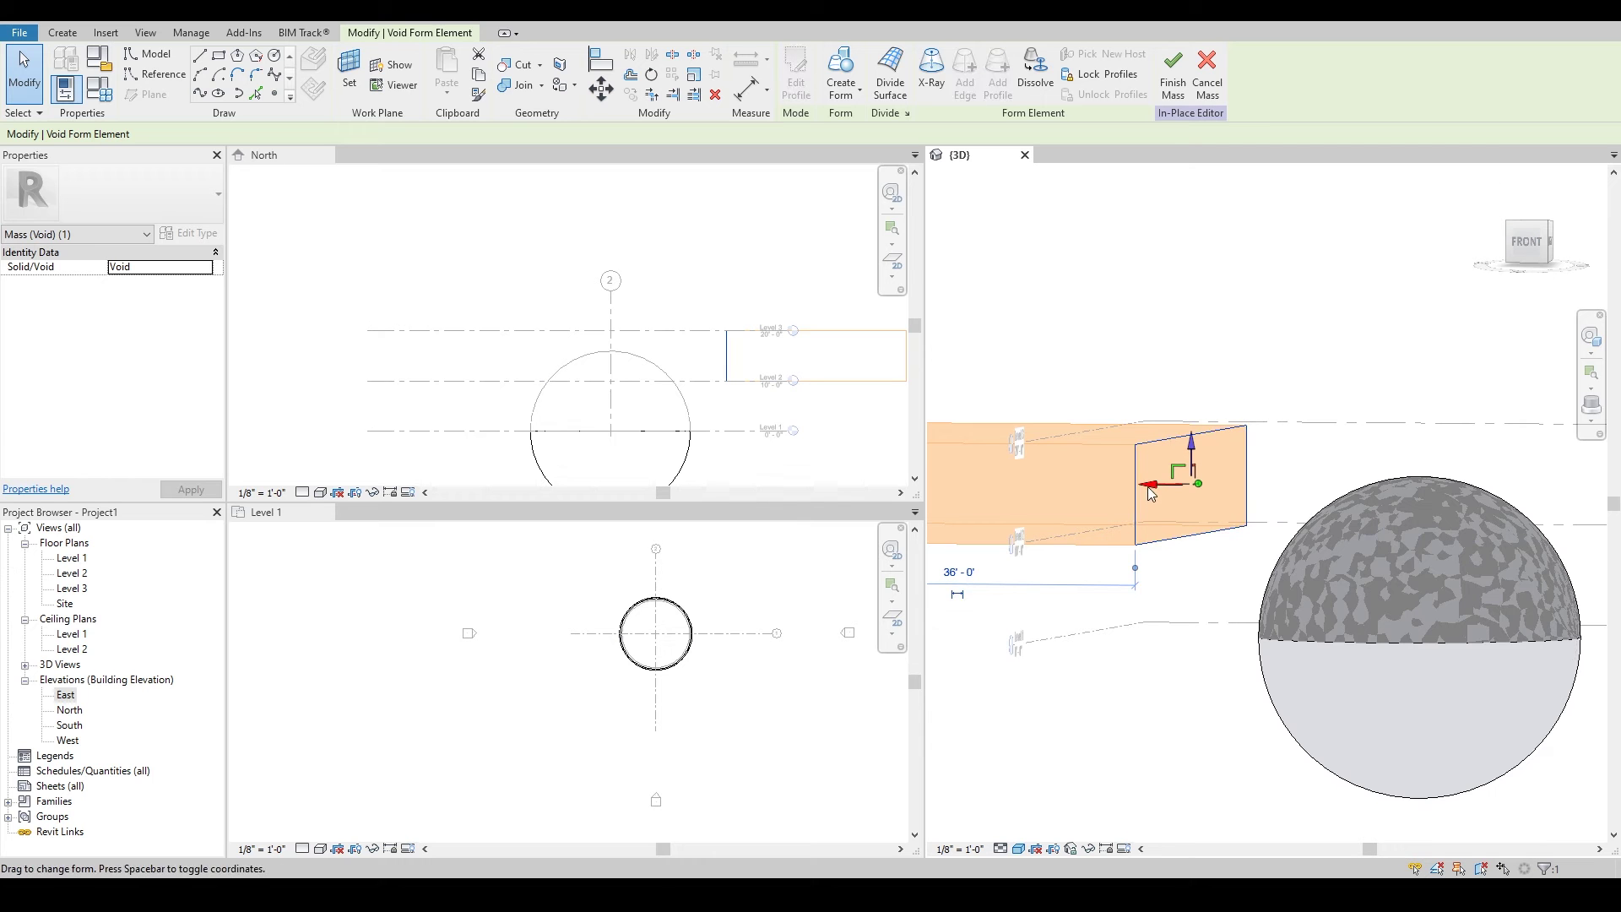
drag(1149, 492, 1517, 521)
middle_drag(1514, 520, 1353, 472)
Cut the sphere's solid form with the void box
click(522, 67)
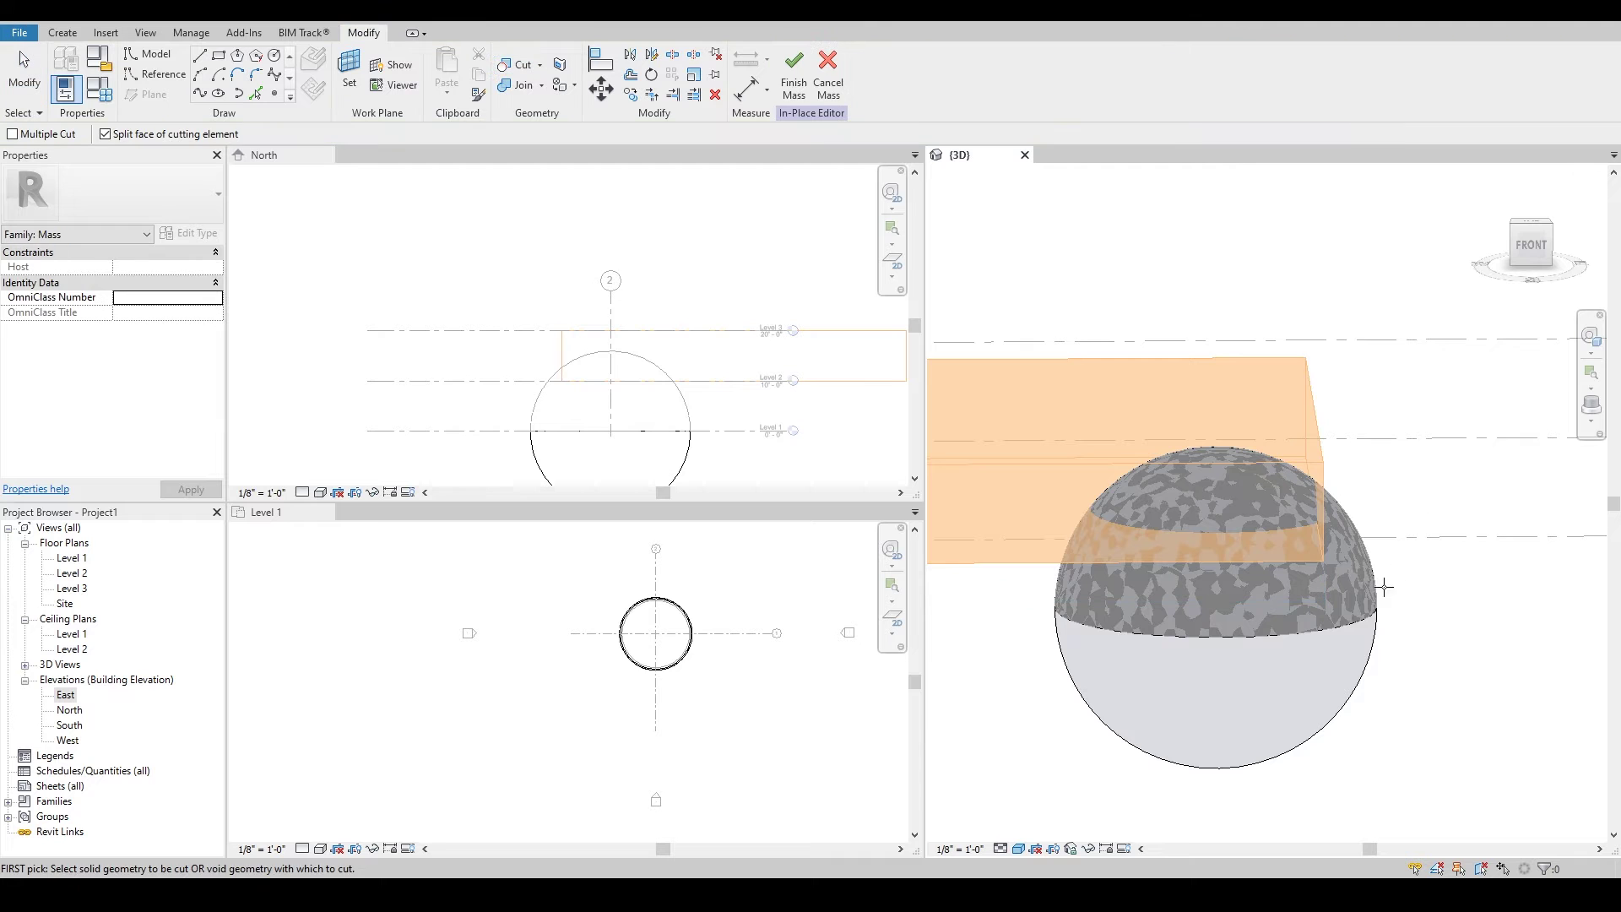
click(1349, 593)
click(1313, 531)
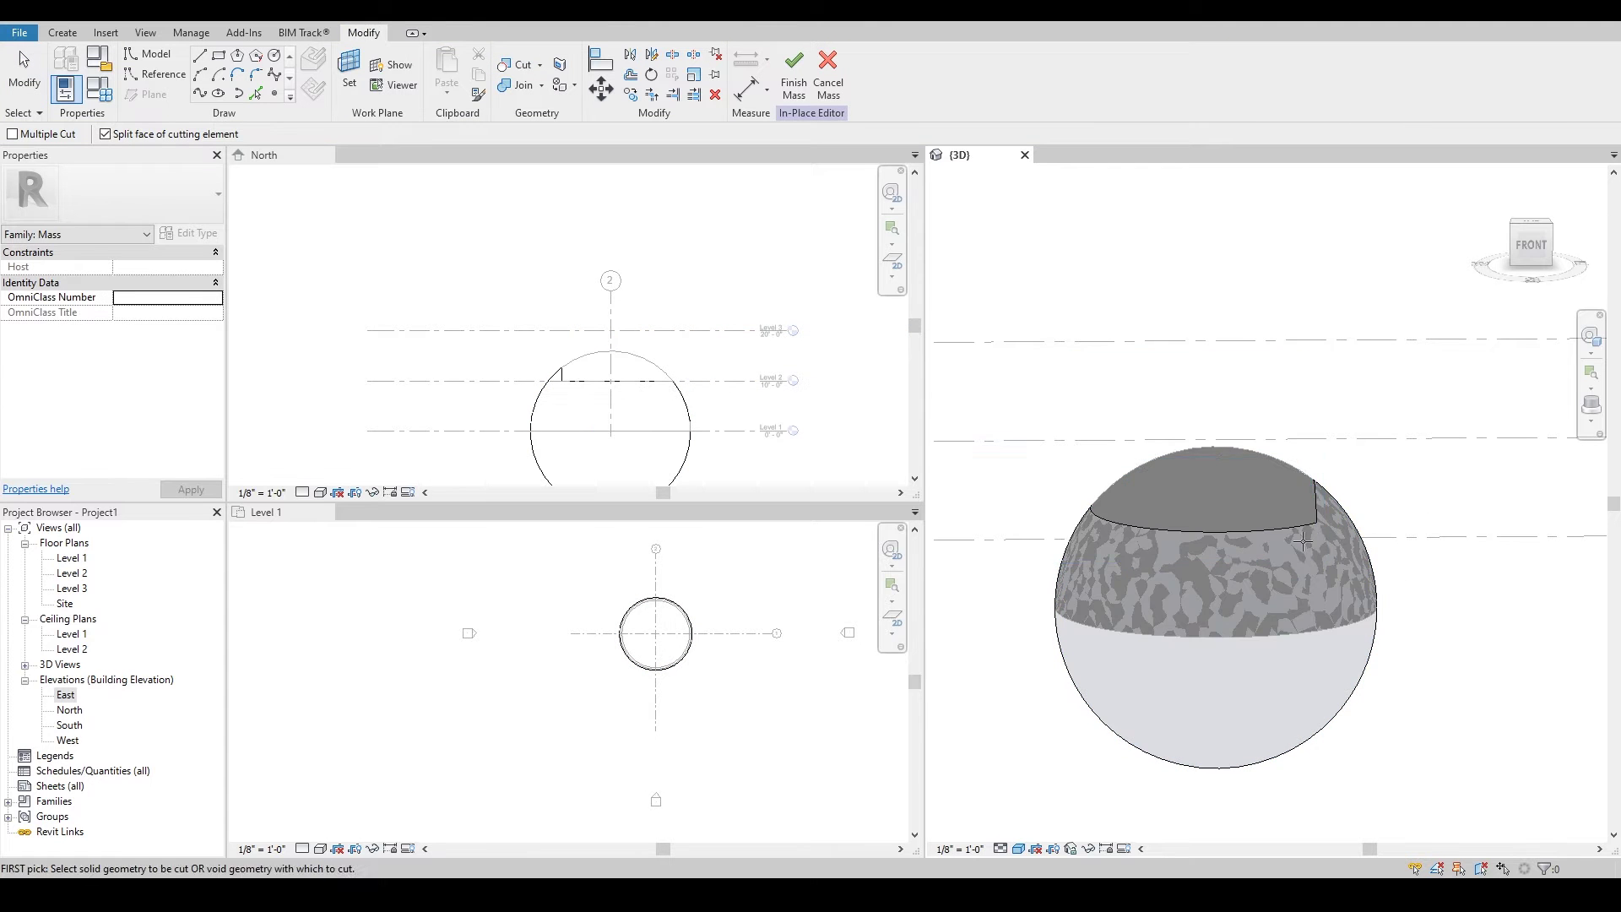
shift+middle_drag(1313, 532, 1251, 484)
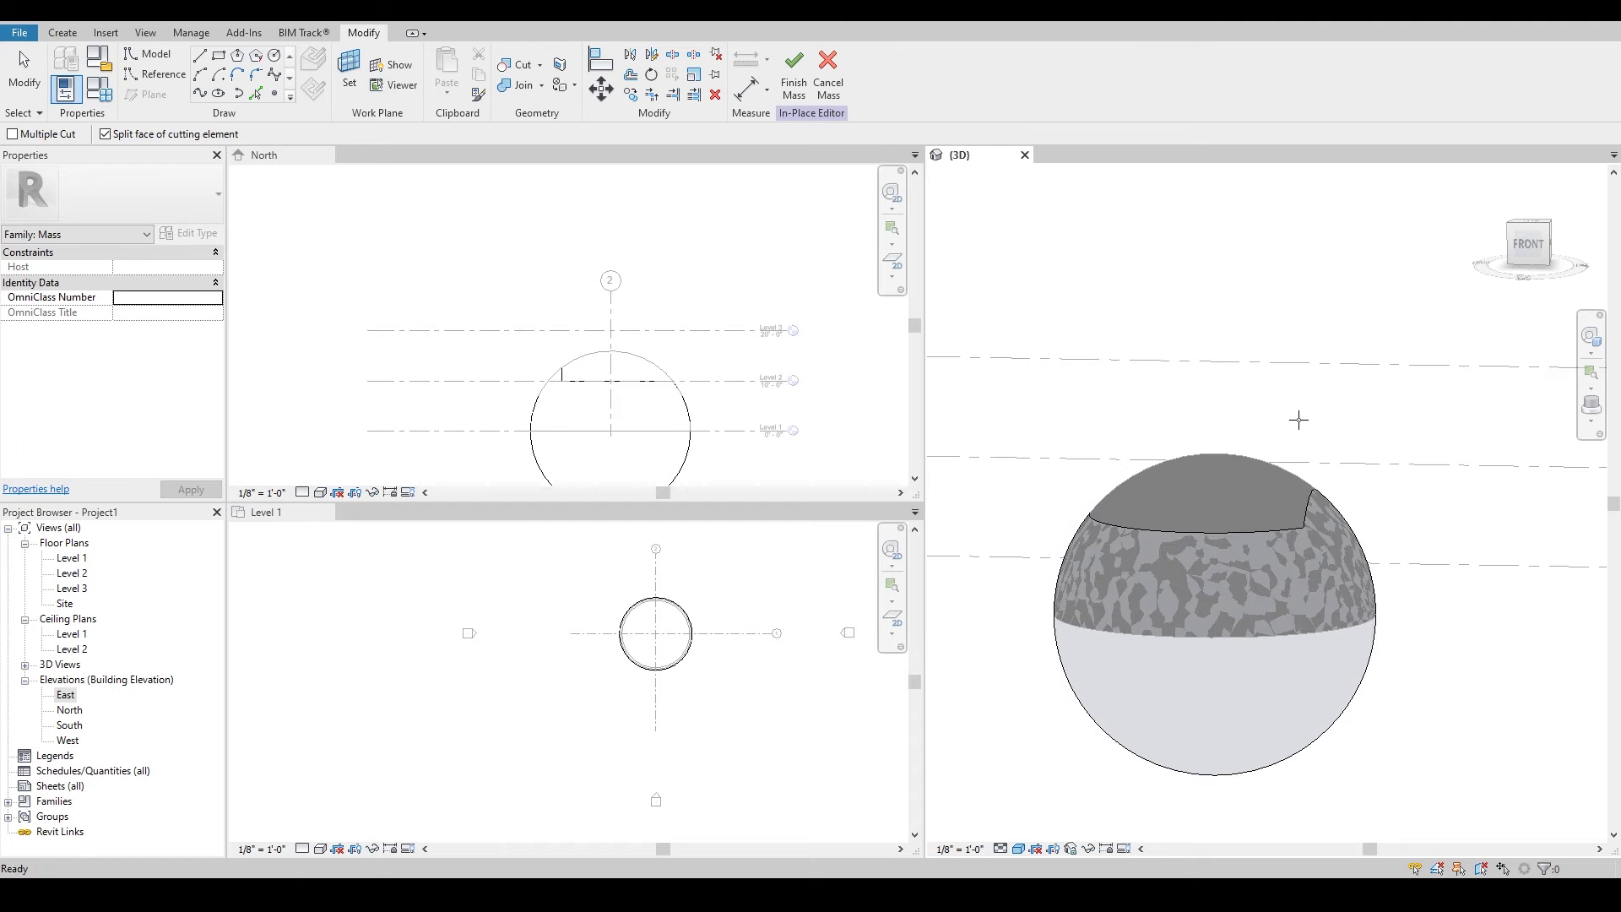
Hide the Walls category in the 3D view through the visibility/graphics overrides
key(v)
key(g)
key(w)
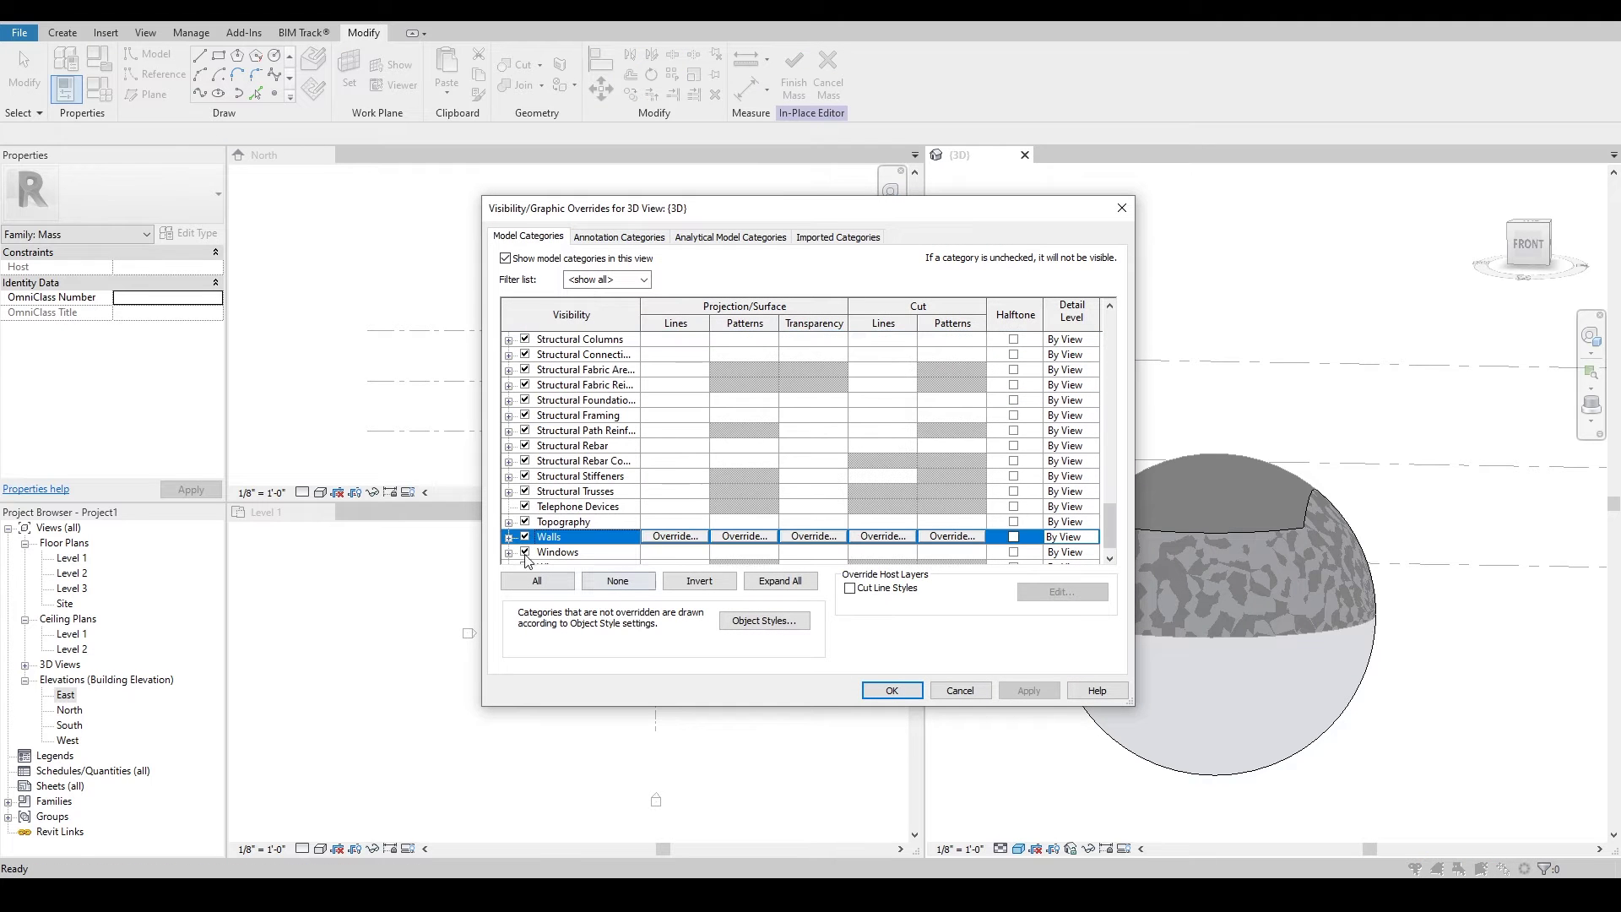
click(891, 690)
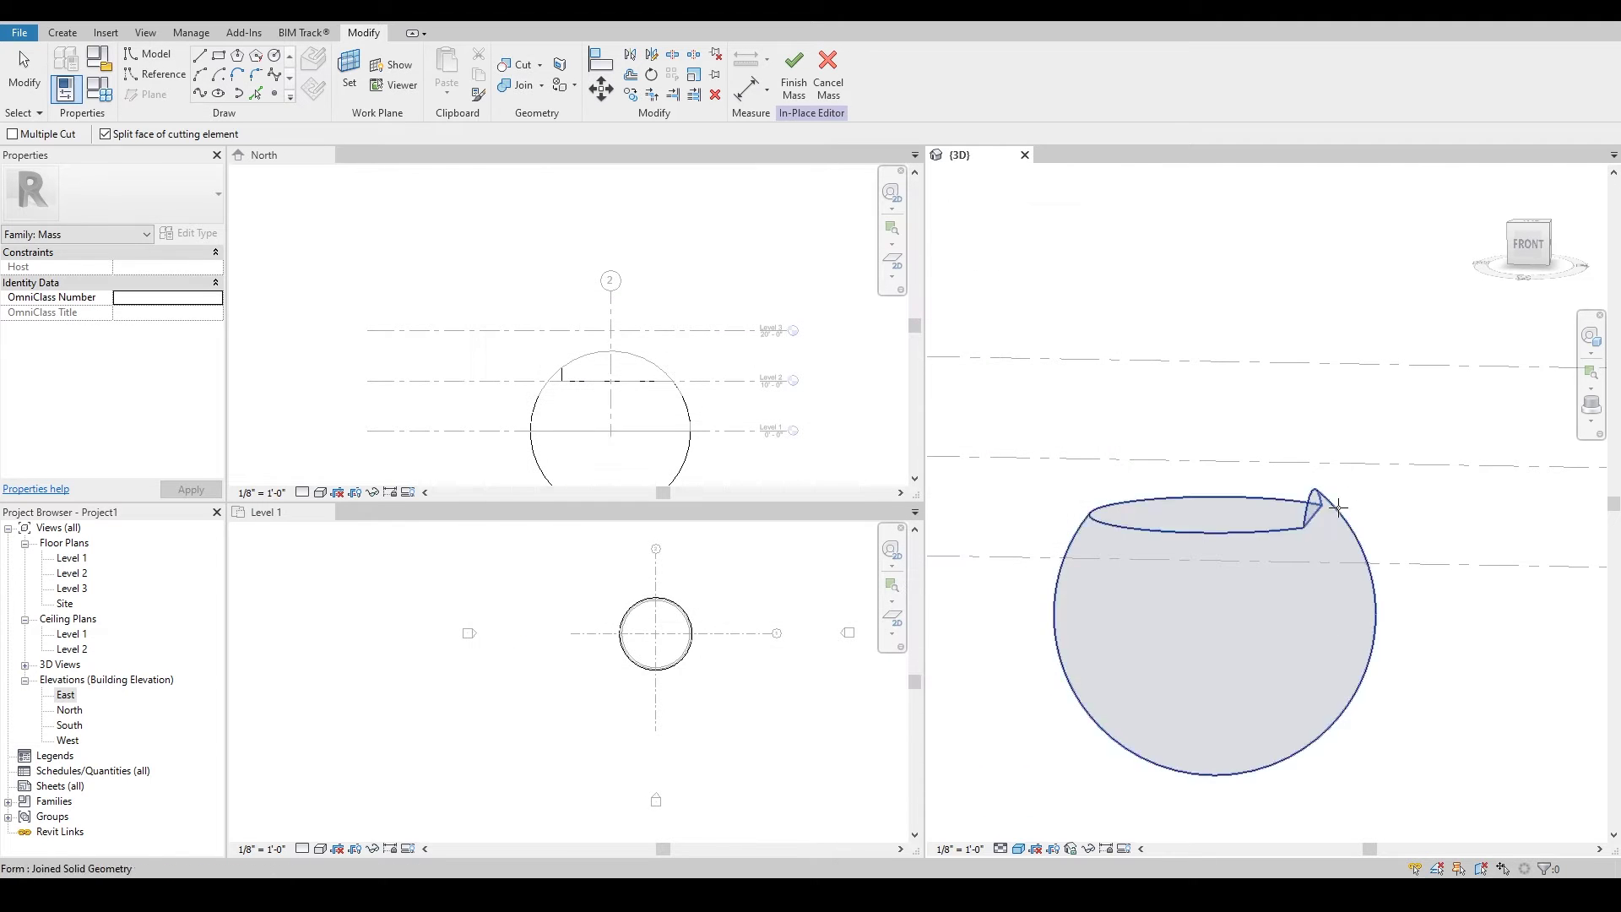
Stretch the void's remaining side face past the sphere's edge to remove the leftover sliver, and finish the mass
shift+middle_drag(1301, 542, 1298, 559)
key(Escape)
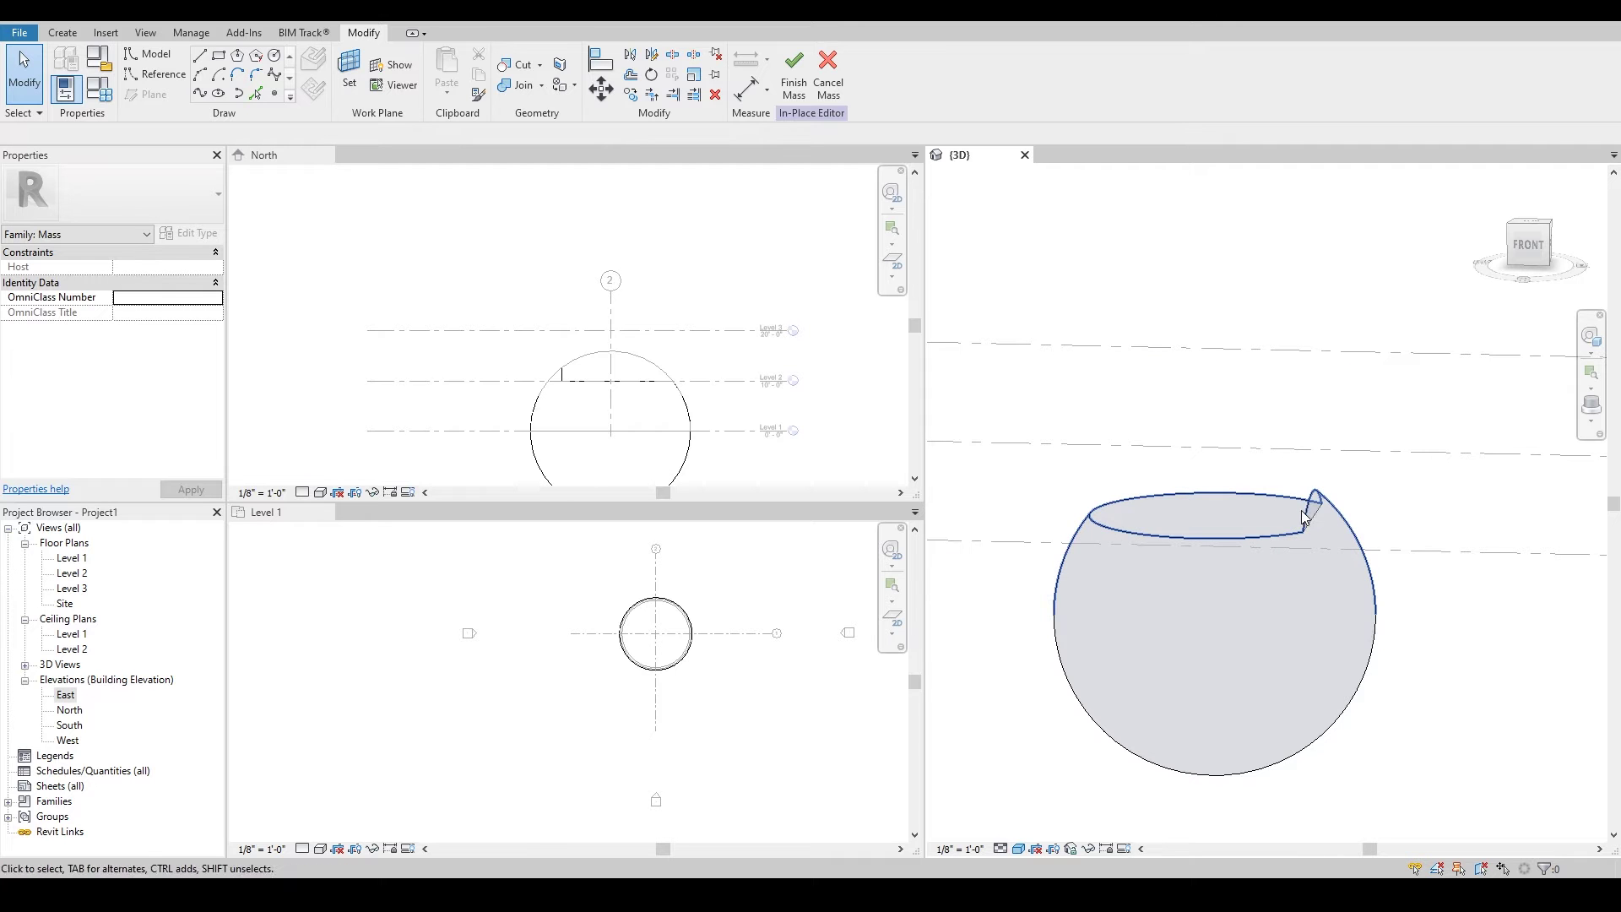
click(1309, 515)
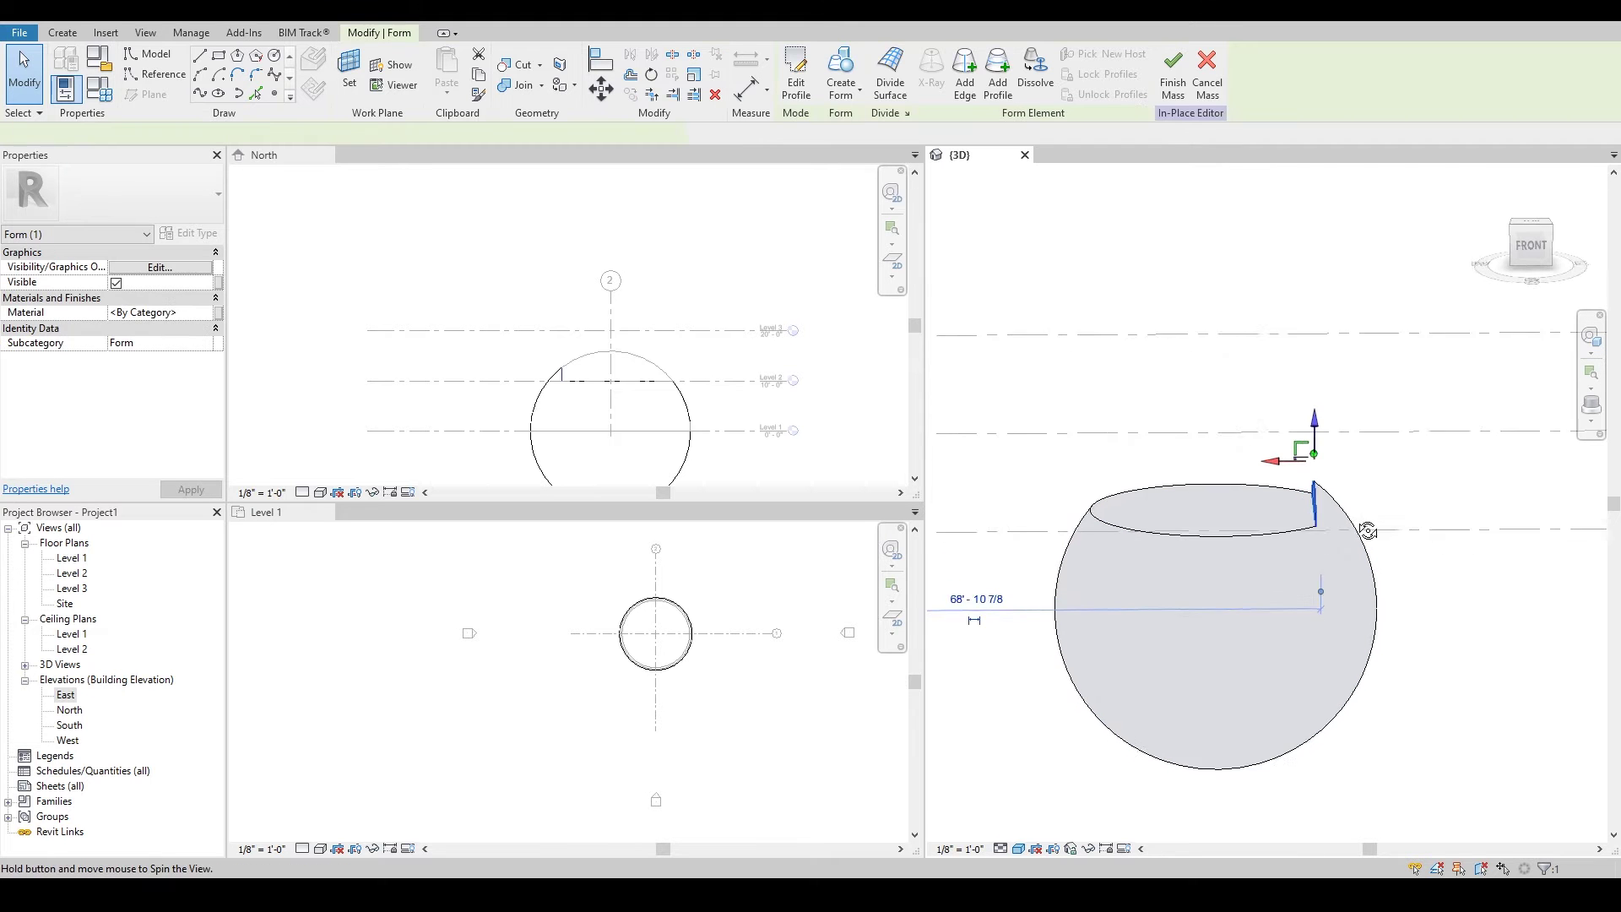
scroll(1309, 472, up, 4)
scroll(1325, 469, up, 2)
middle_drag(1325, 469, 1280, 405)
drag(1287, 326, 1386, 358)
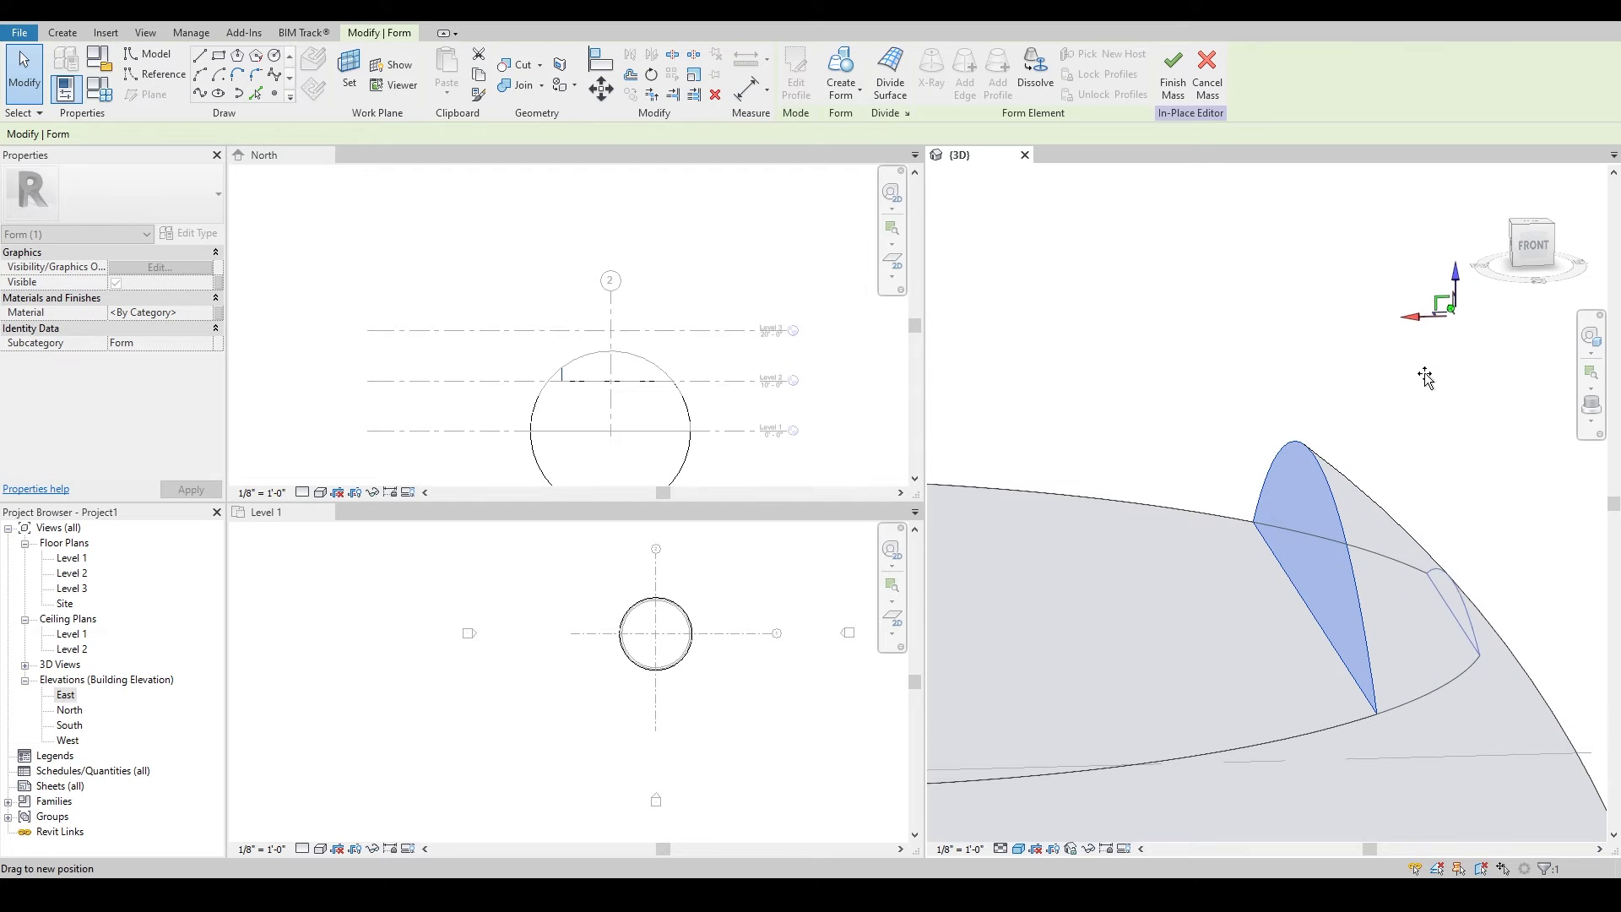
drag(1446, 386, 1449, 388)
scroll(1474, 555, down, 2)
scroll(1511, 532, up, 6)
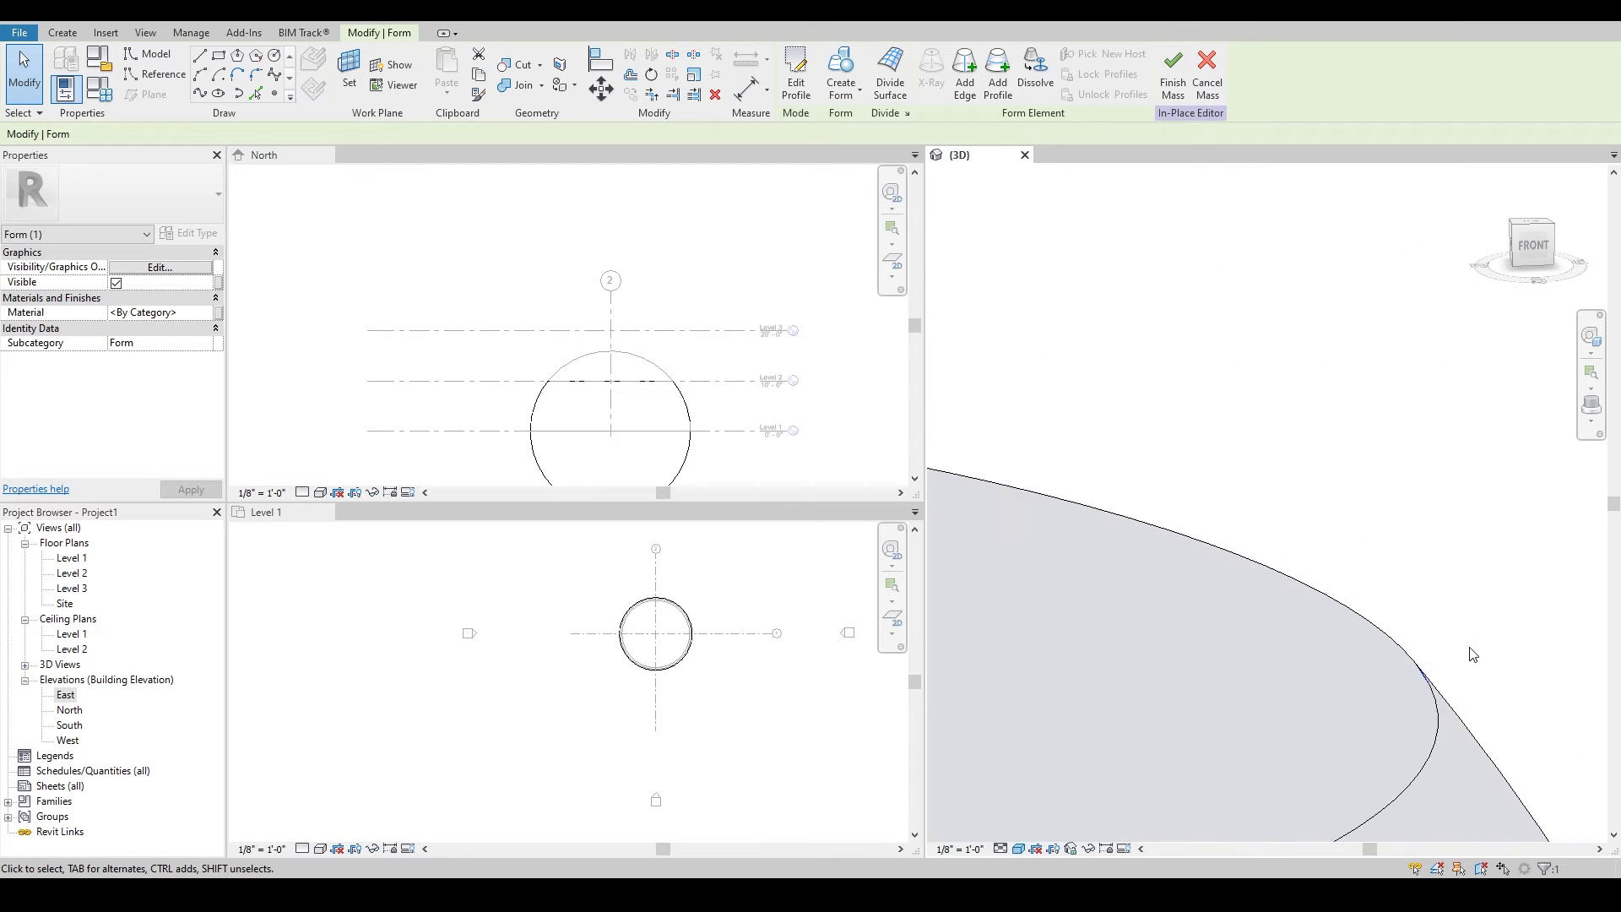
scroll(1468, 651, down, 1)
scroll(1450, 604, down, 2)
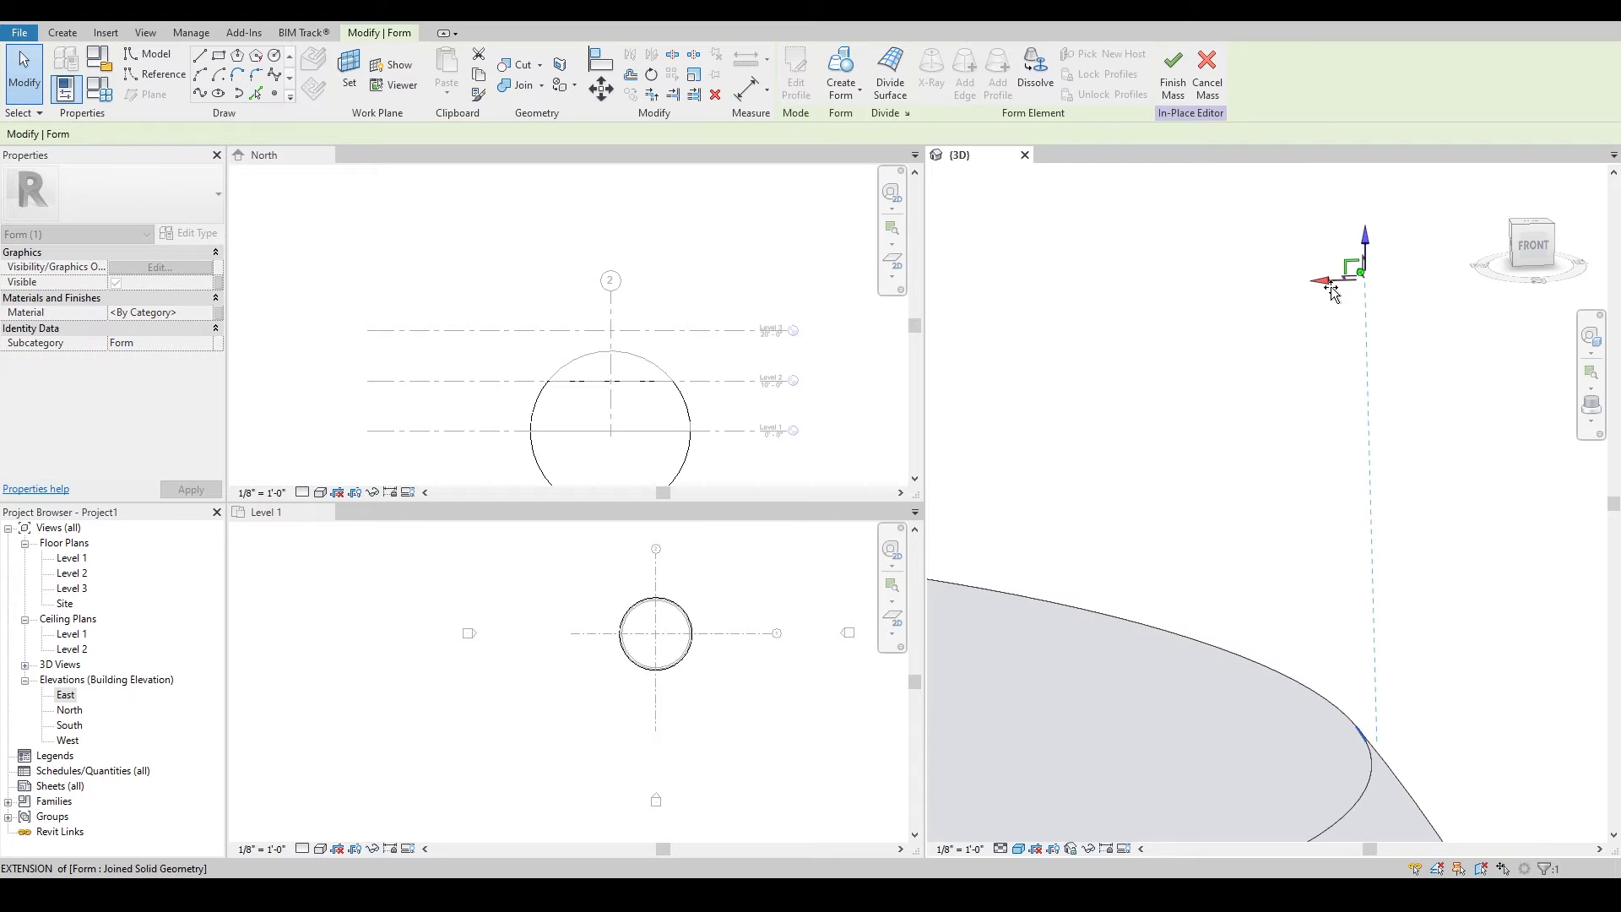
scroll(1340, 511, down, 7)
key(Escape)
shift+middle_drag(1343, 521, 1404, 586)
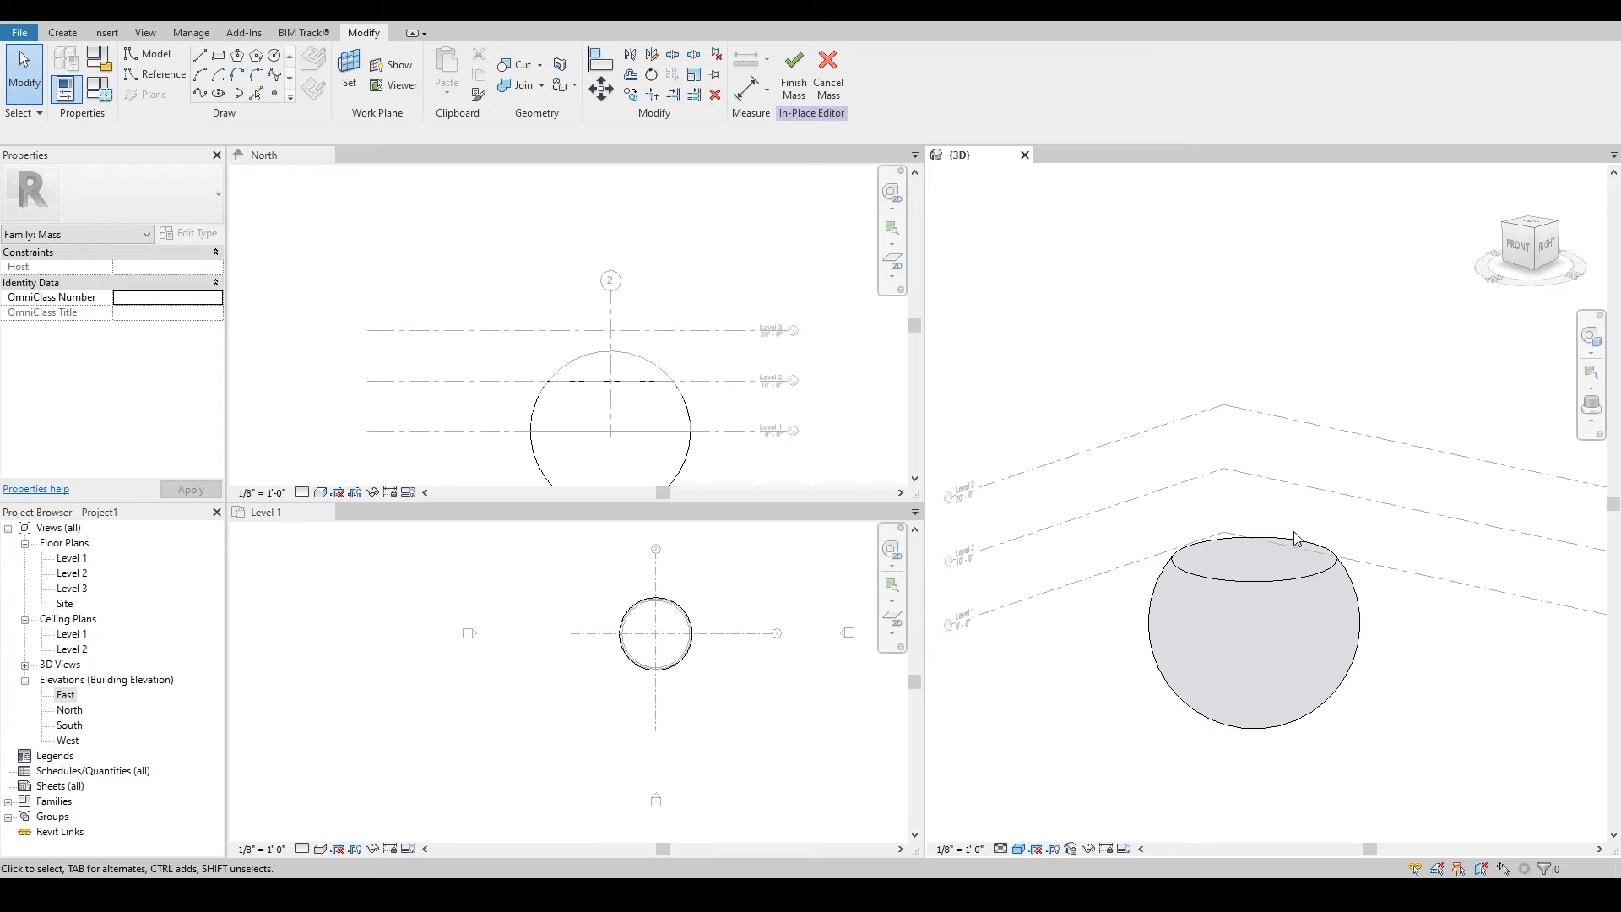
click(793, 74)
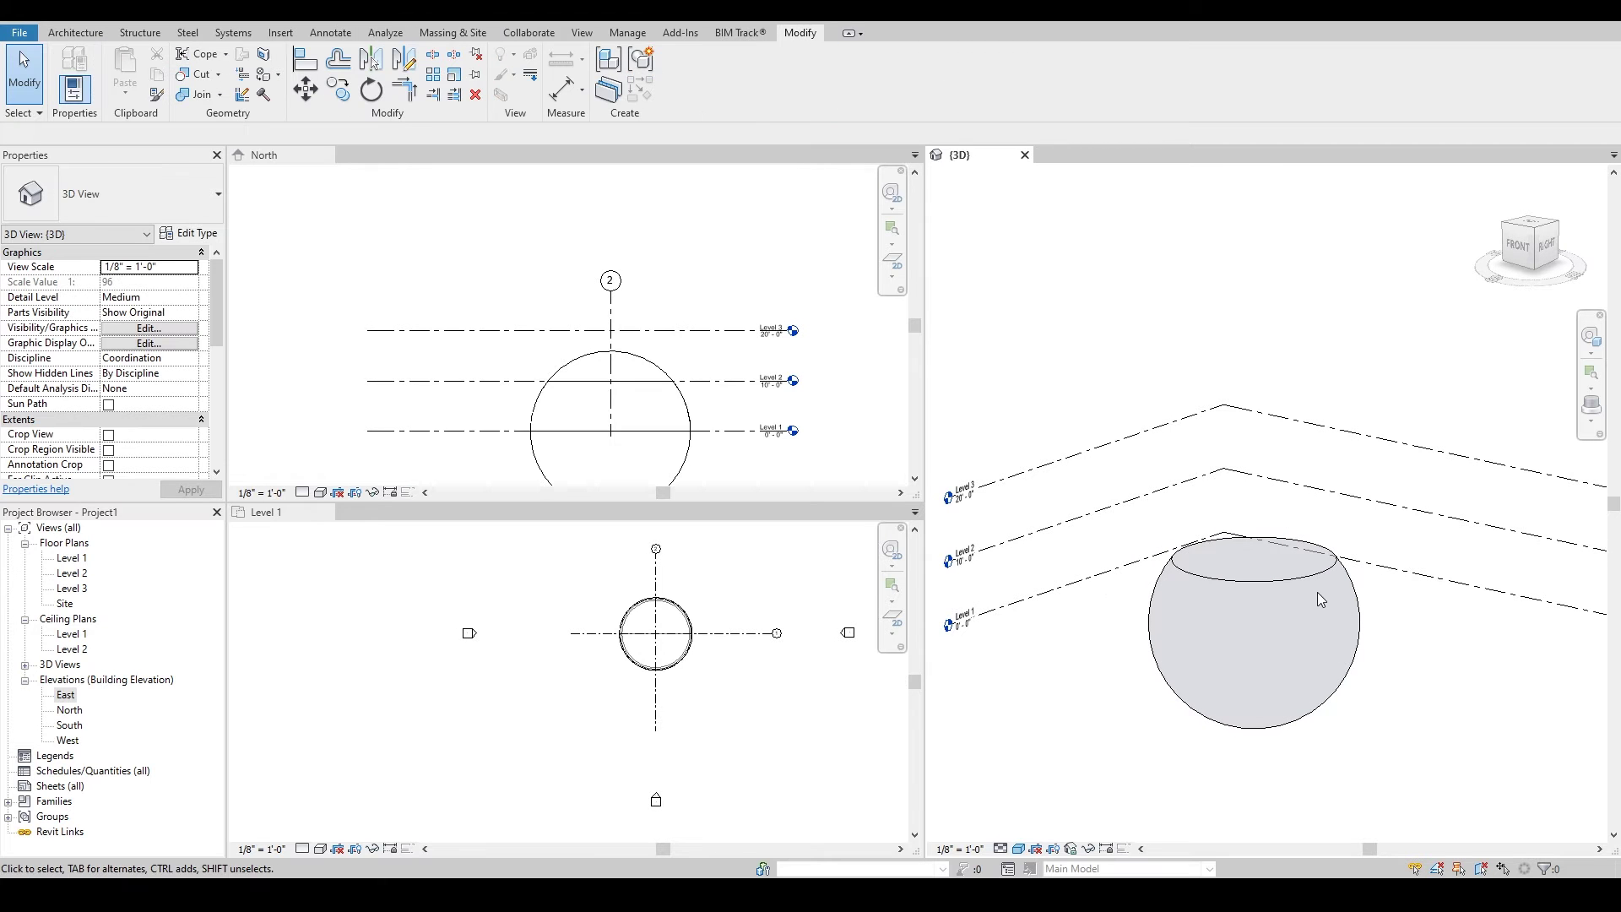
Show the Walls category again in the 3D view through the visibility/graphics overrides
middle_drag(1134, 524, 1241, 507)
key(v)
key(g)
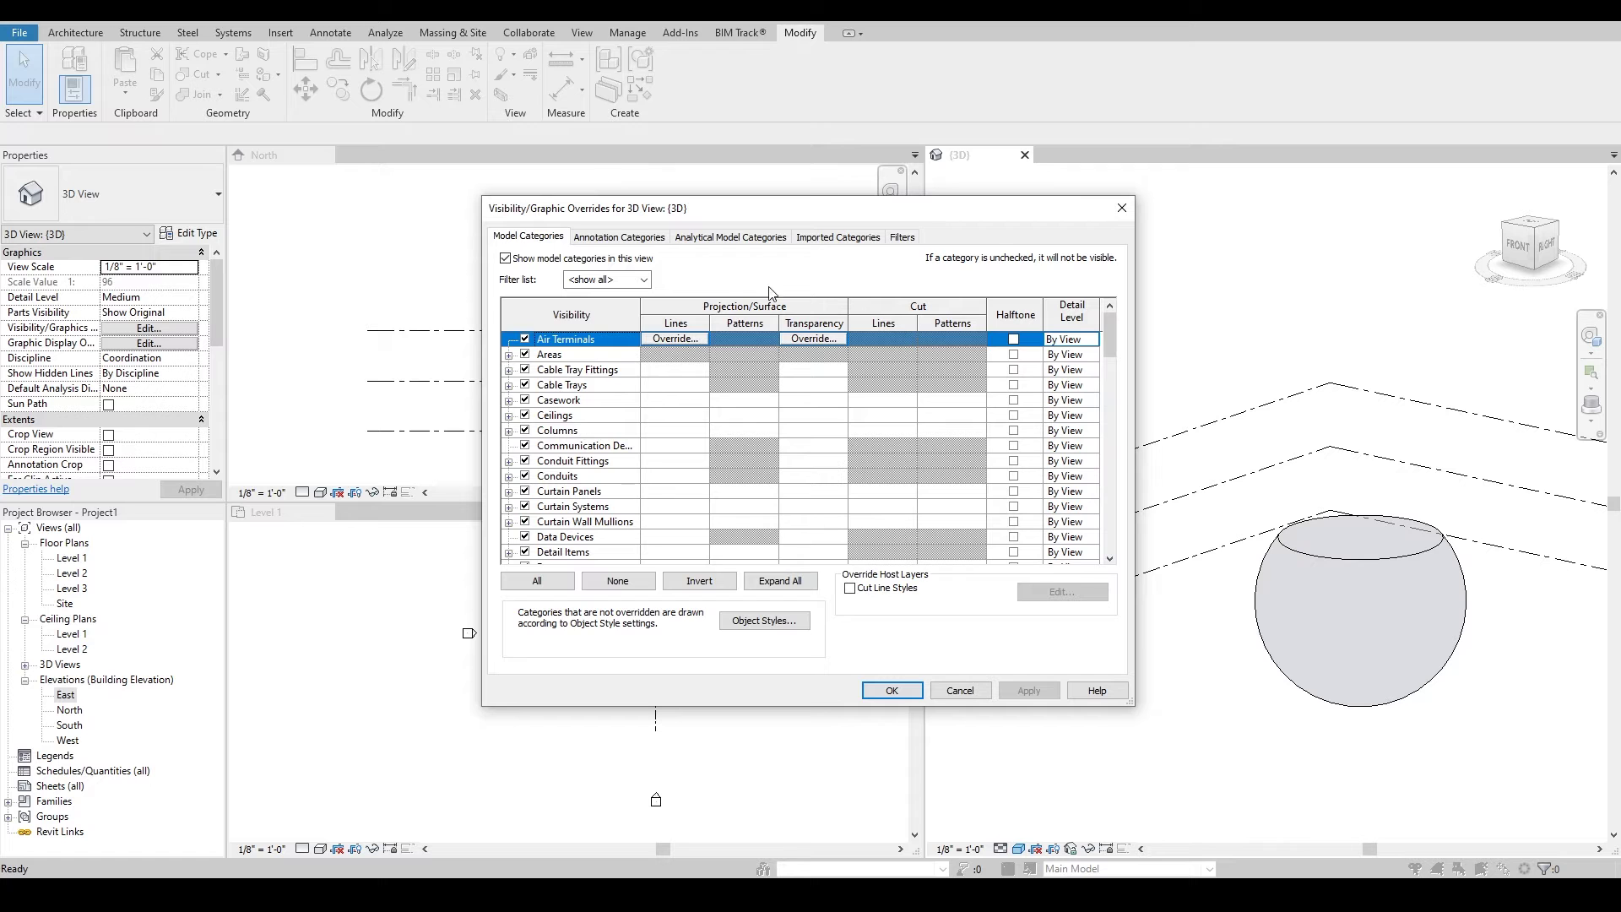
key(w)
key(space)
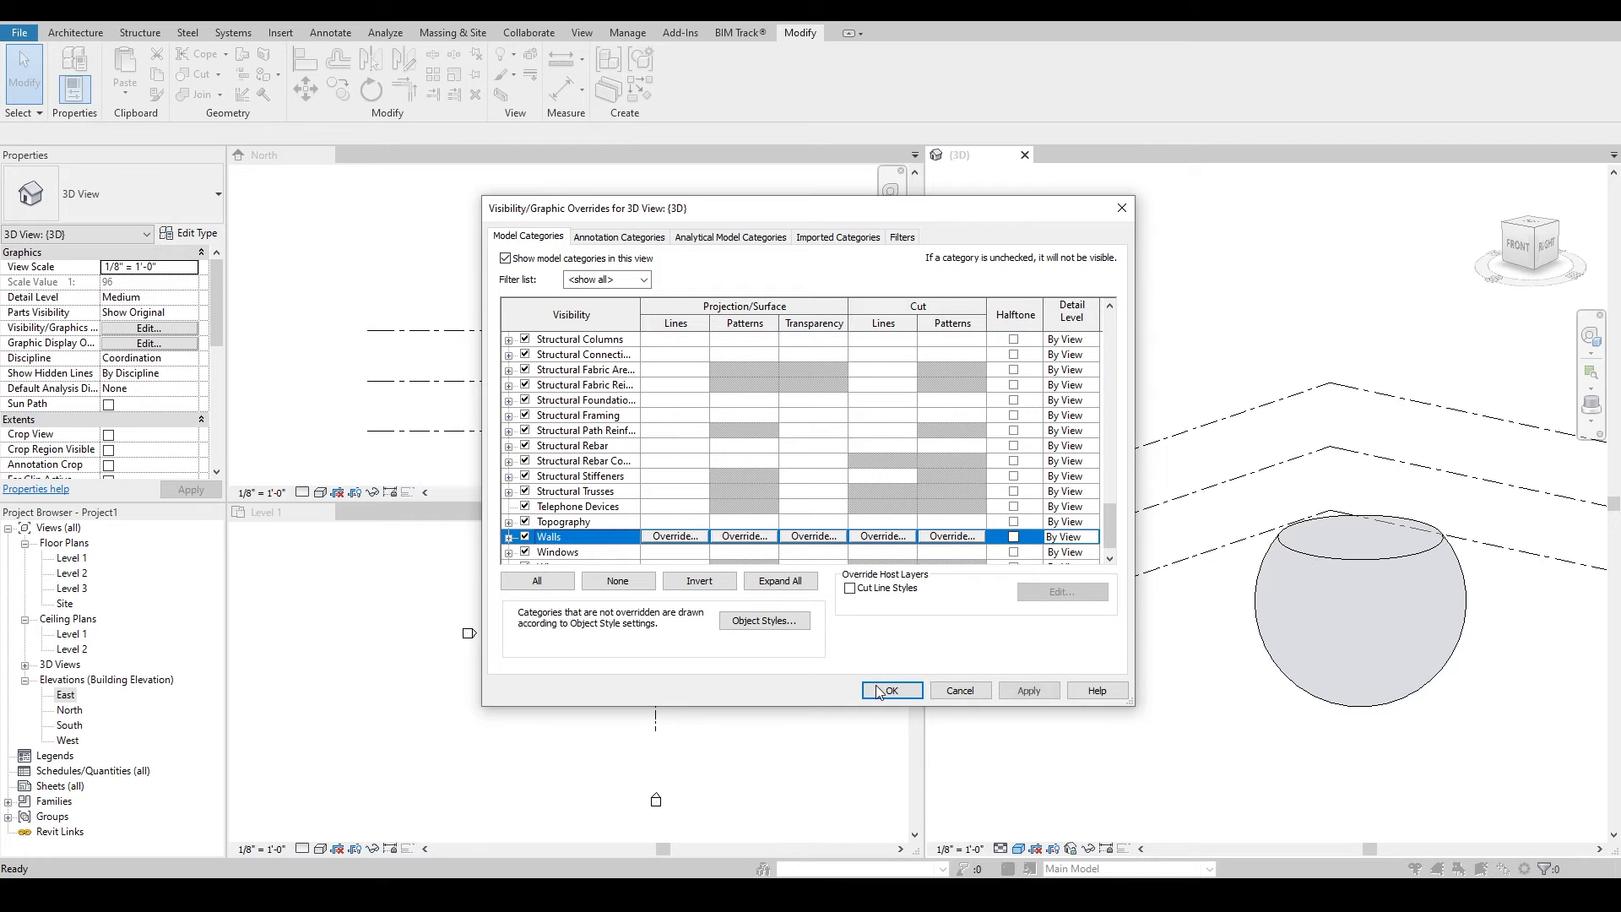
click(877, 691)
middle_drag(1426, 595, 1268, 555)
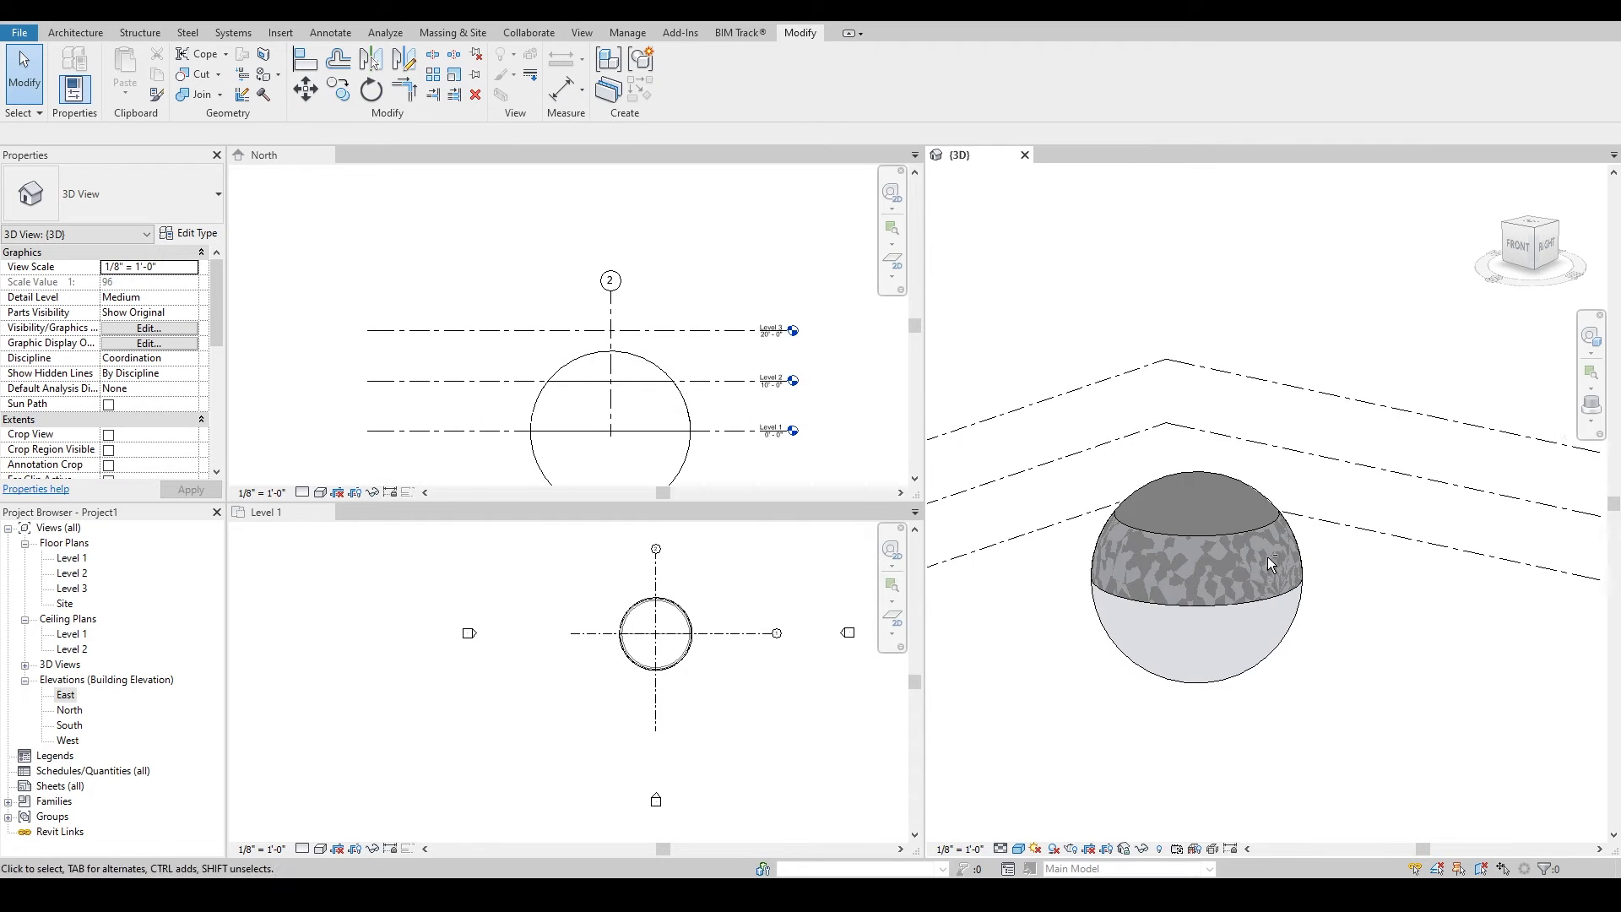
Update the dome wall to the face of the edited mass
click(1269, 481)
click(698, 66)
click(1409, 545)
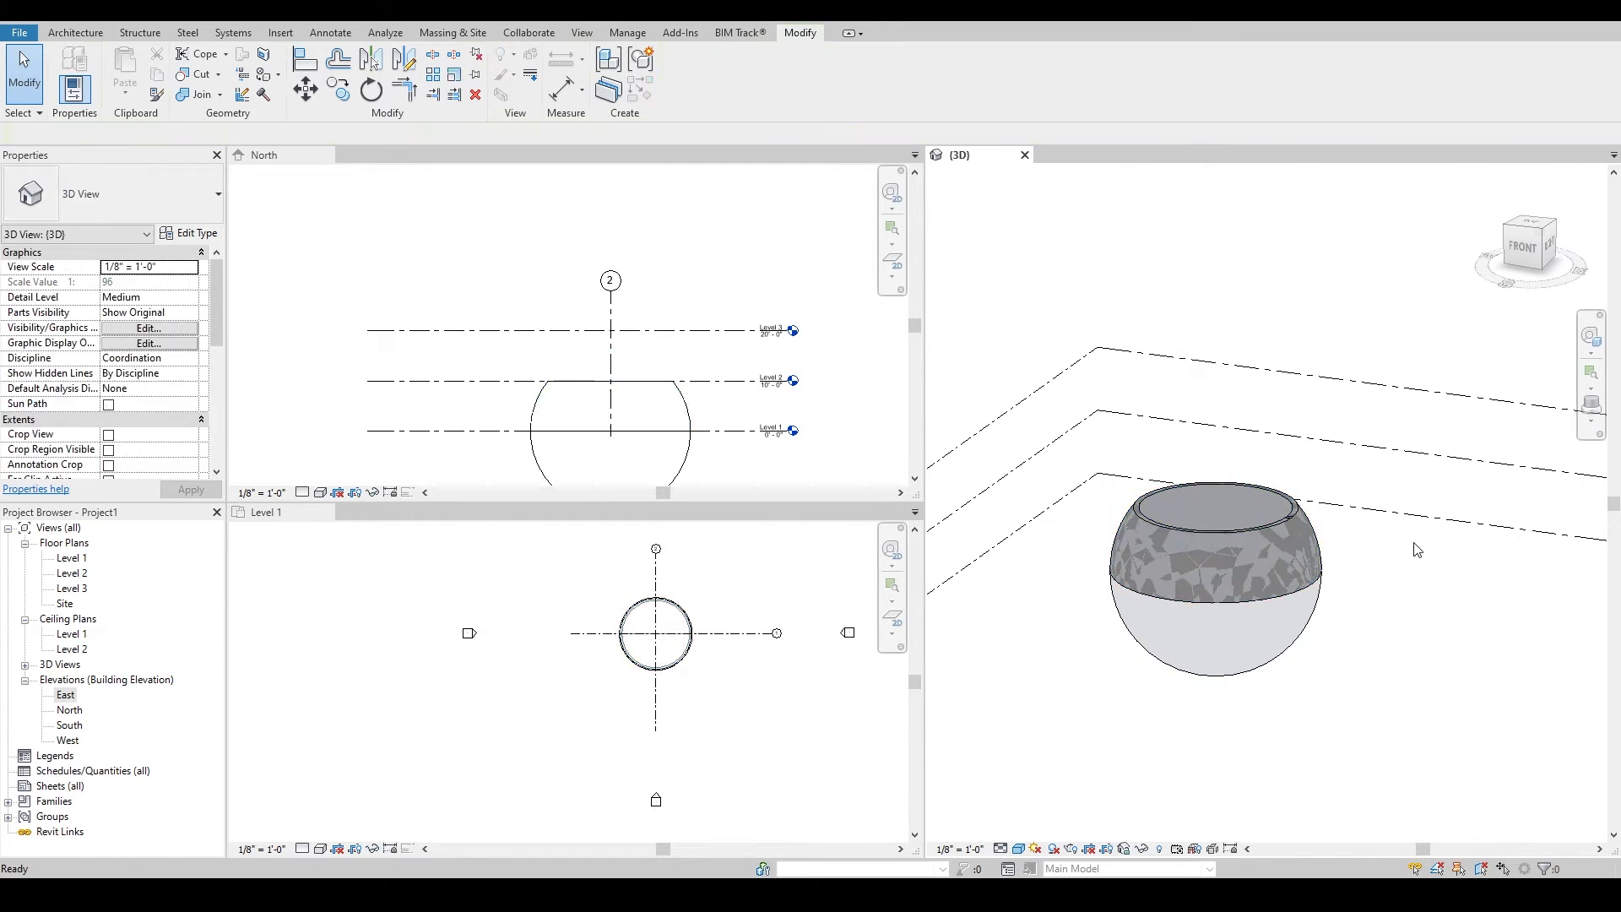
Open the cut sphere mass for in-place editing
shift+middle_drag(1387, 580, 1278, 397)
scroll(1293, 498, up, 3)
click(1278, 397)
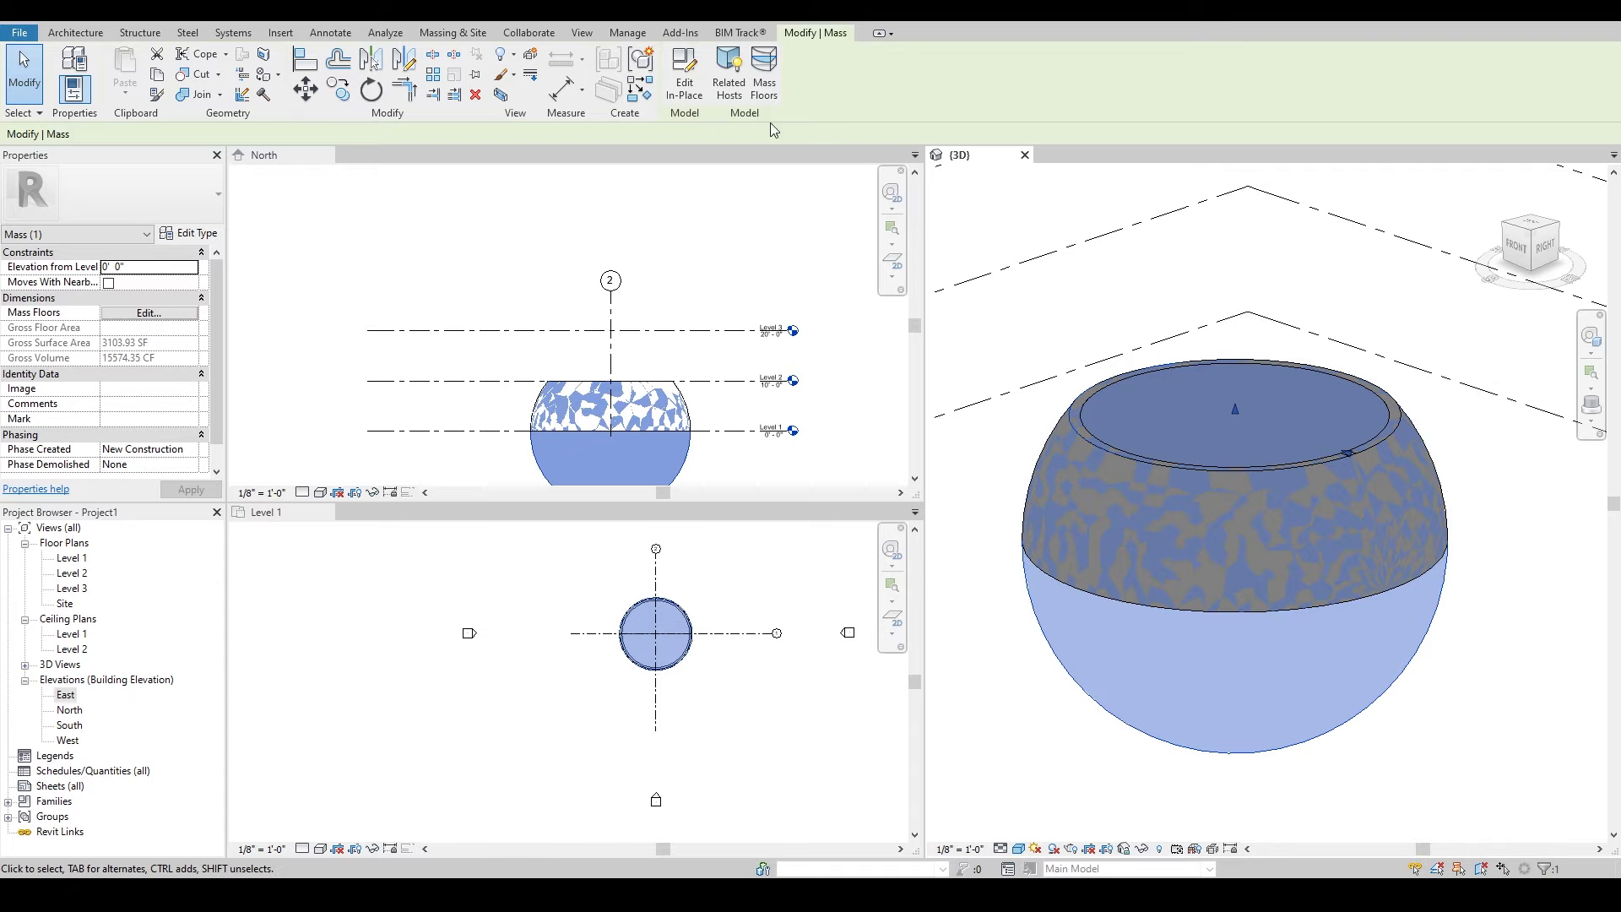
click(690, 74)
Create a circular model line by picking the edge around the sphere's flat top at Level 2
shift+middle_drag(1330, 455, 1284, 505)
click(256, 92)
scroll(1254, 500, up, 8)
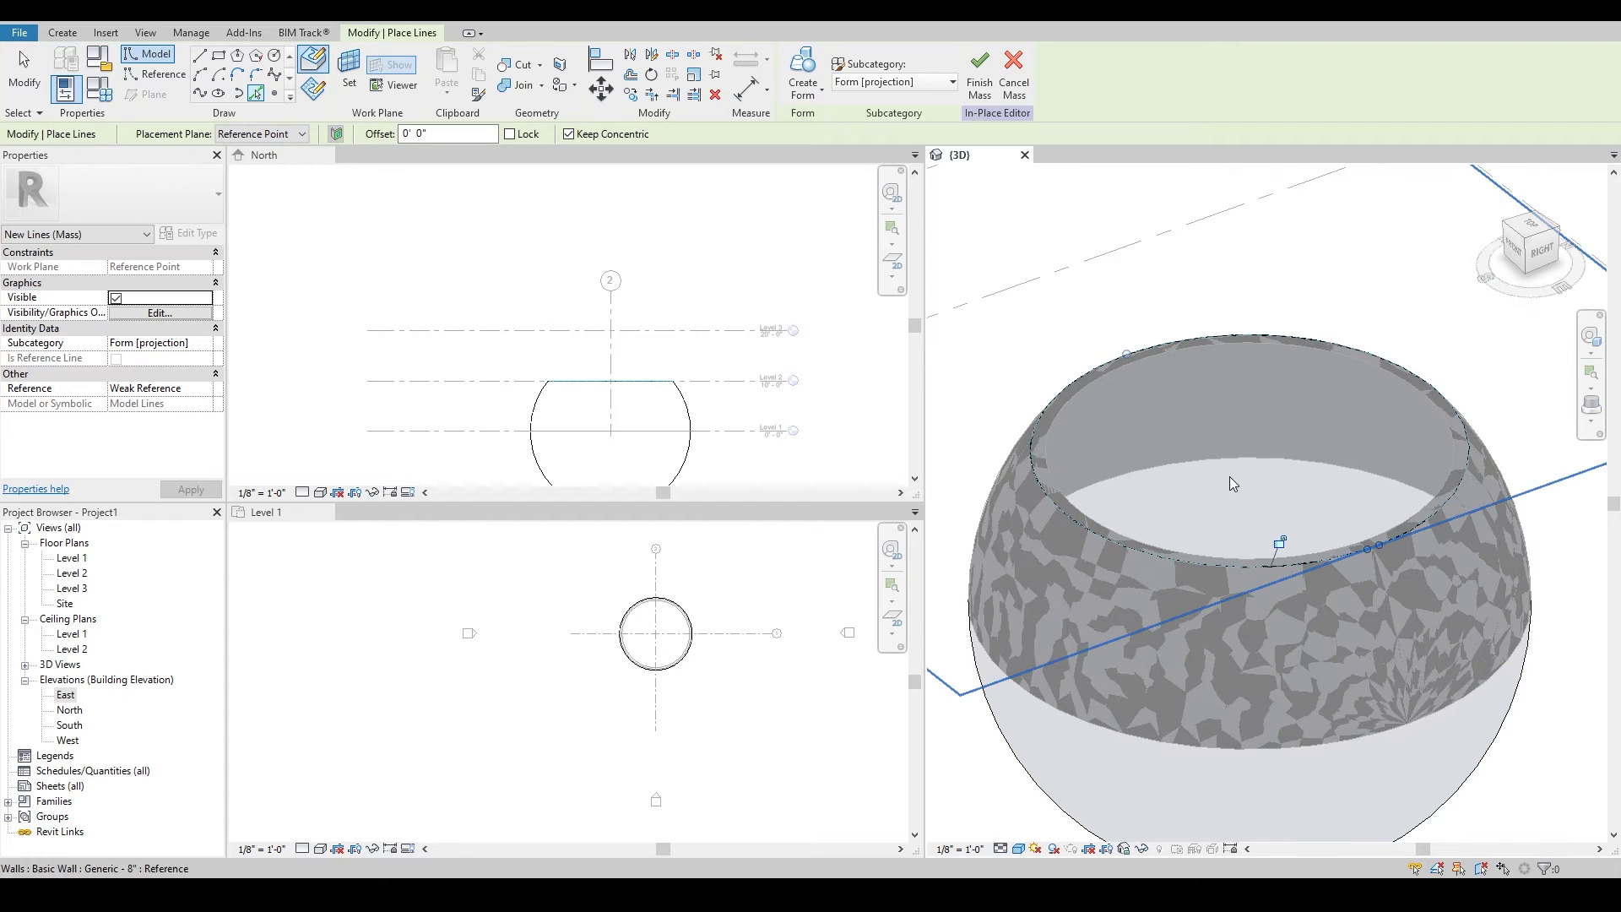
scroll(1335, 532, up, 2)
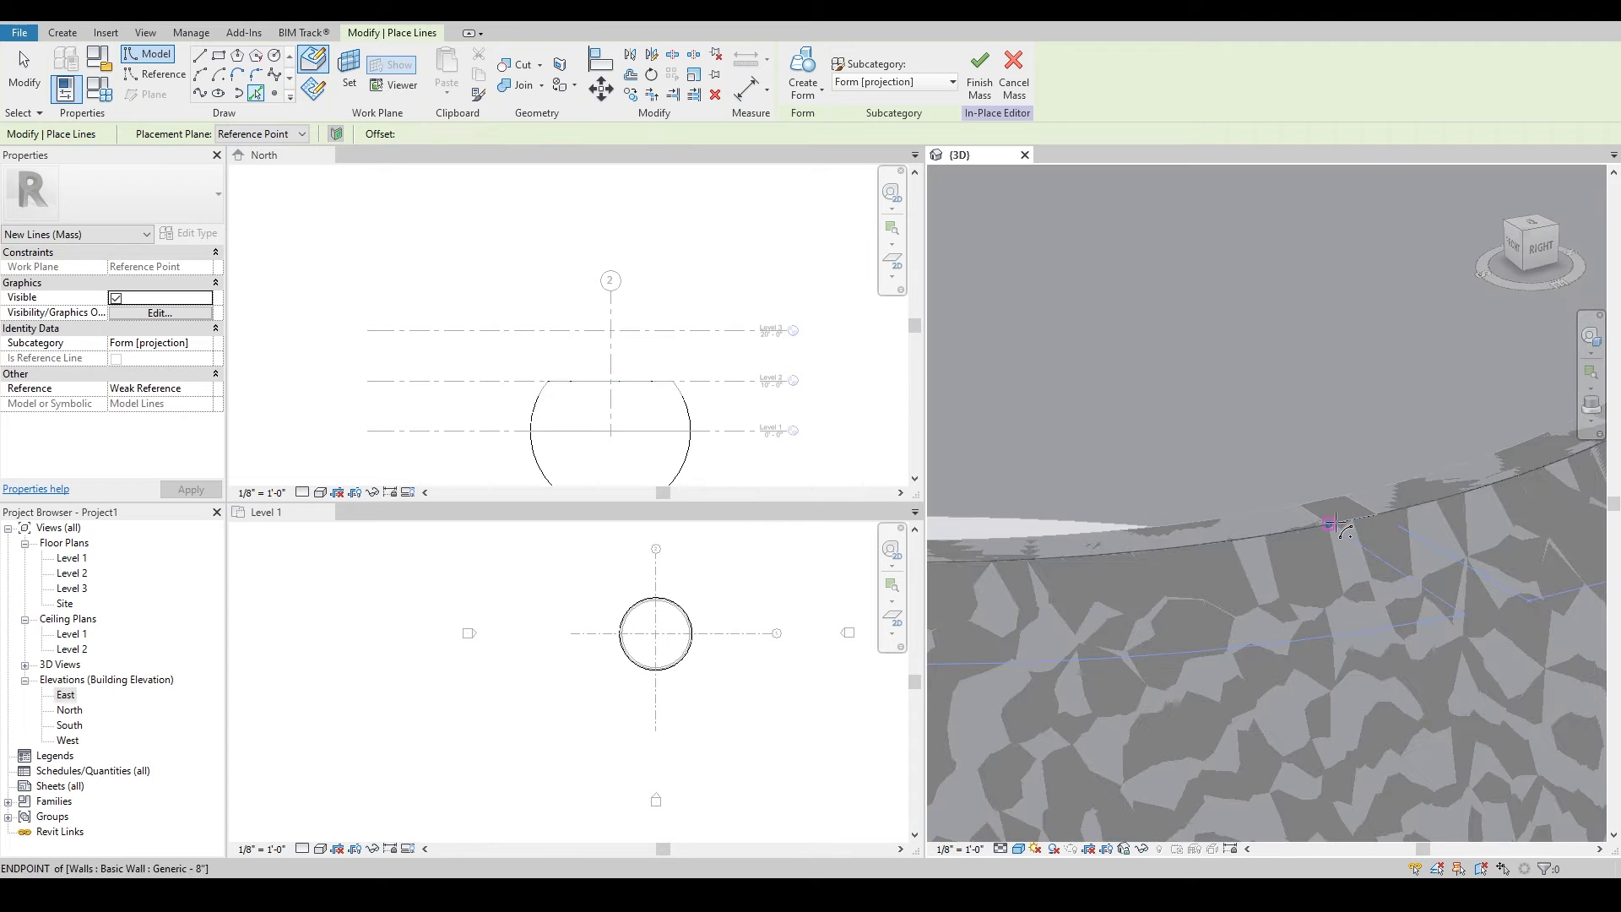
drag(1333, 525, 1366, 509)
scroll(1374, 550, down, 2)
scroll(1370, 547, down, 5)
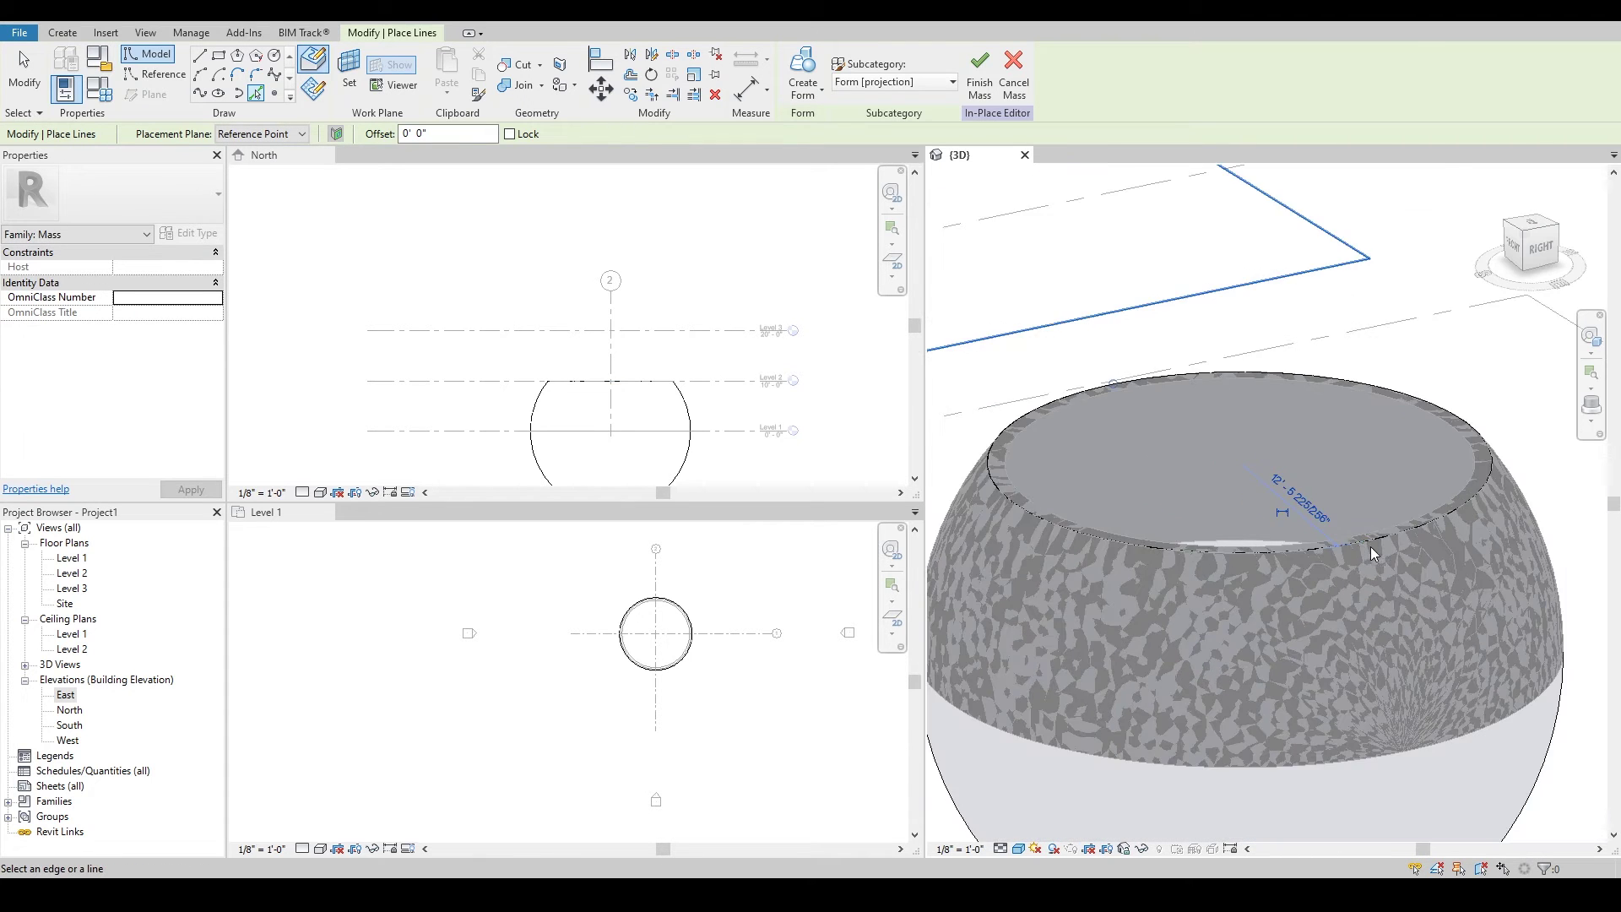
mouse_move(1339, 521)
shift+middle_down()
mouse_move(1477, 502)
mouse_move(1359, 522)
shift+middle_up()
scroll(1477, 502, up, 2)
scroll(1351, 524, down, 4)
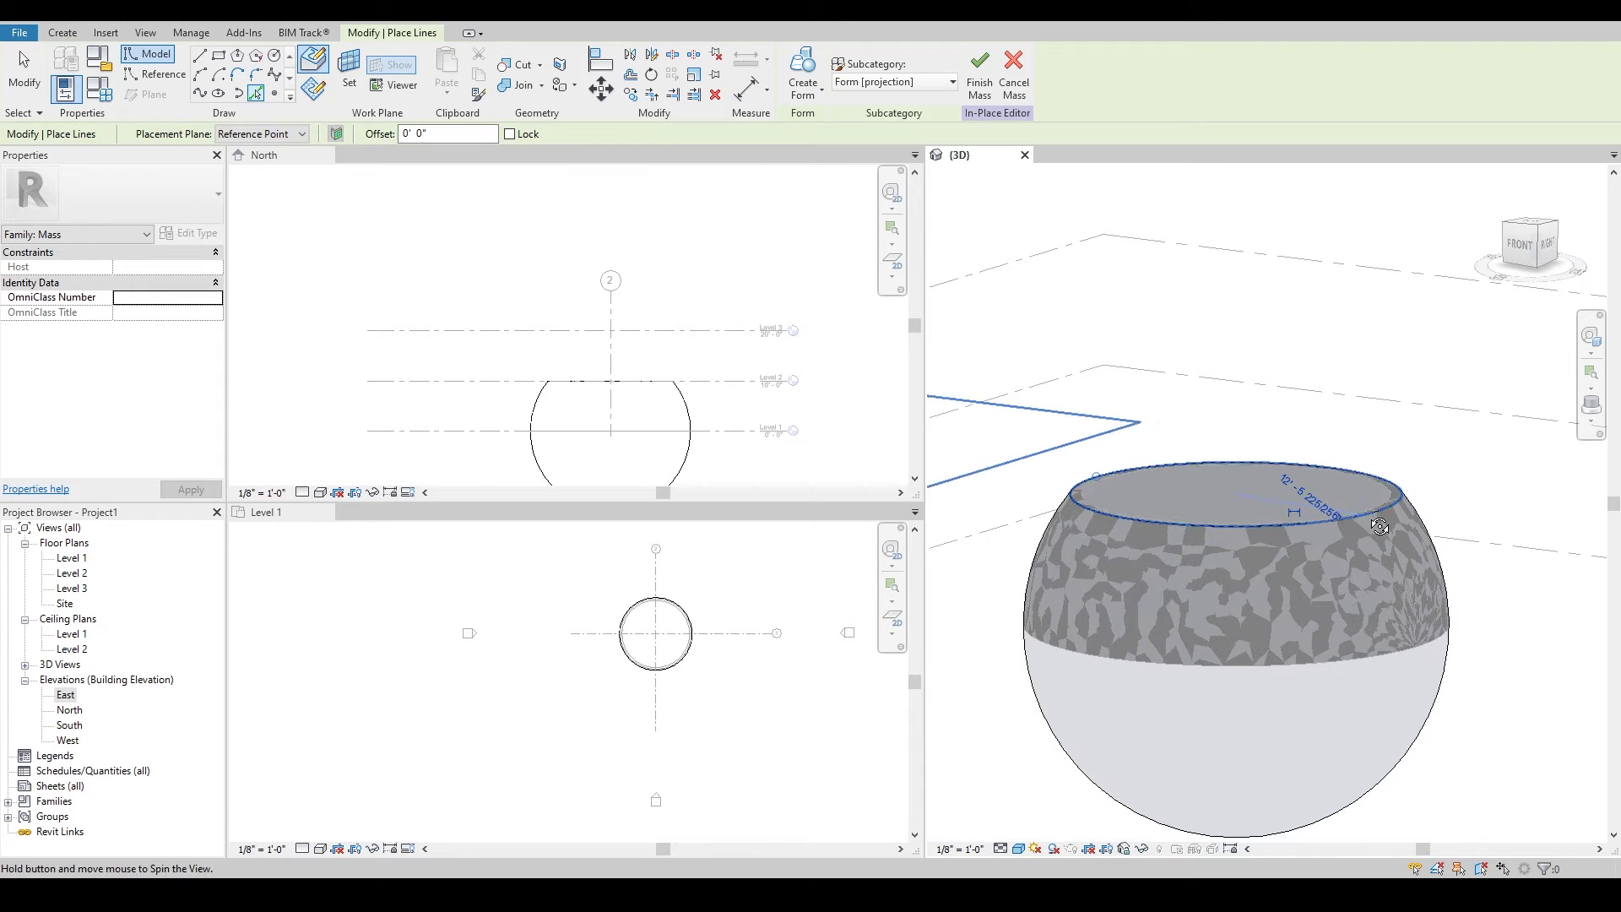
click(1519, 246)
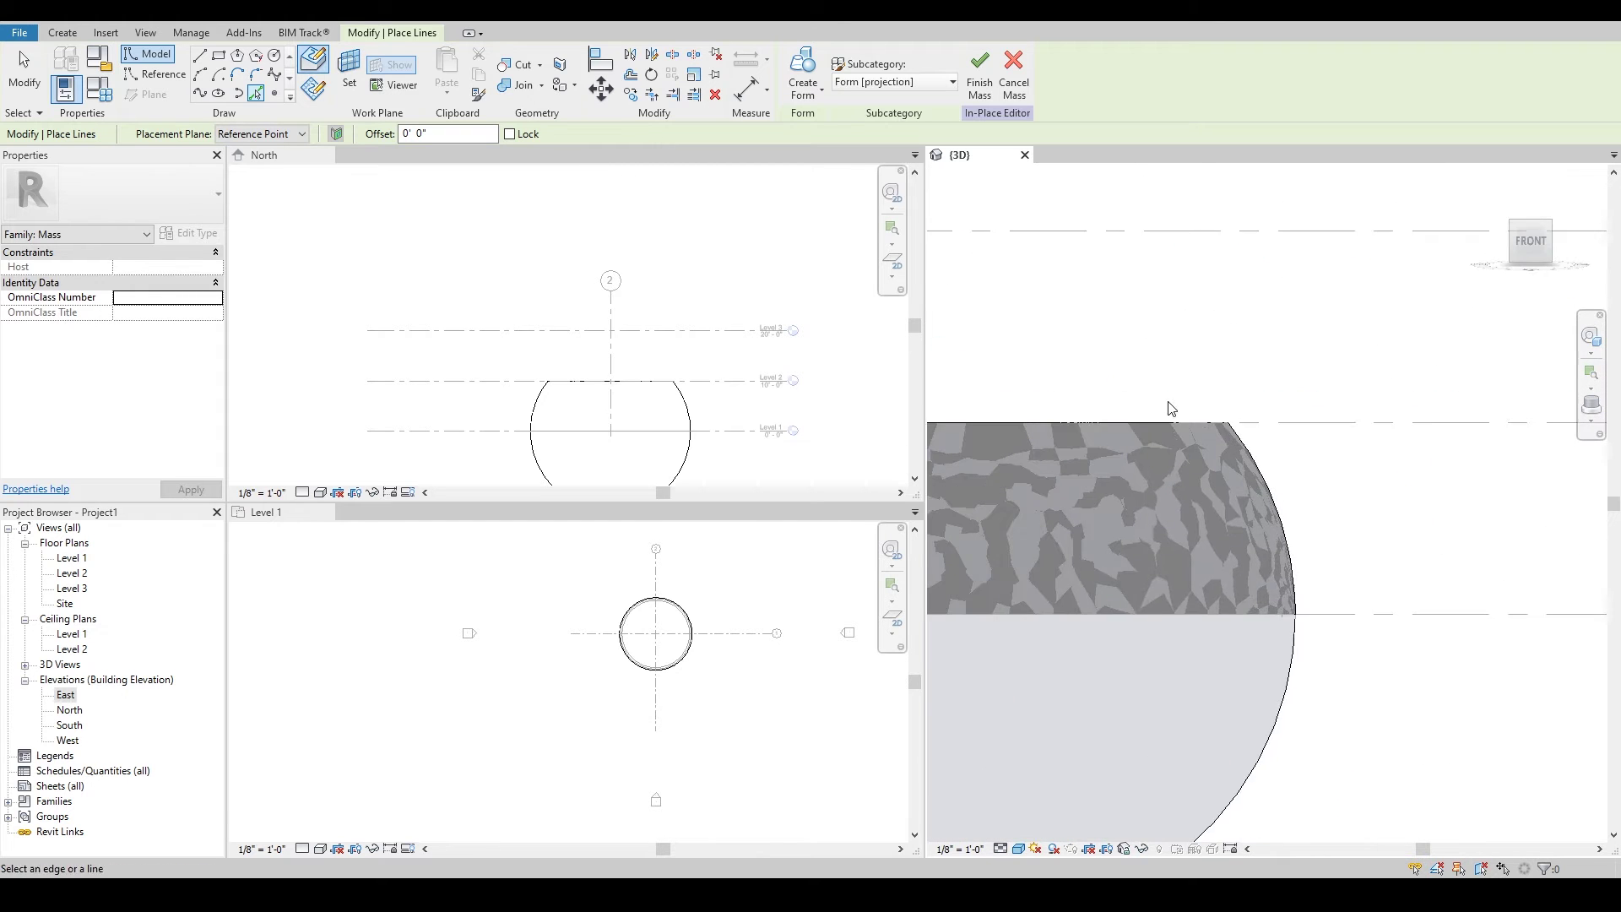
key(Escape)
Copy the circular line straight up, without constraint, to a height between Level 2 and Level 3
click(1256, 499)
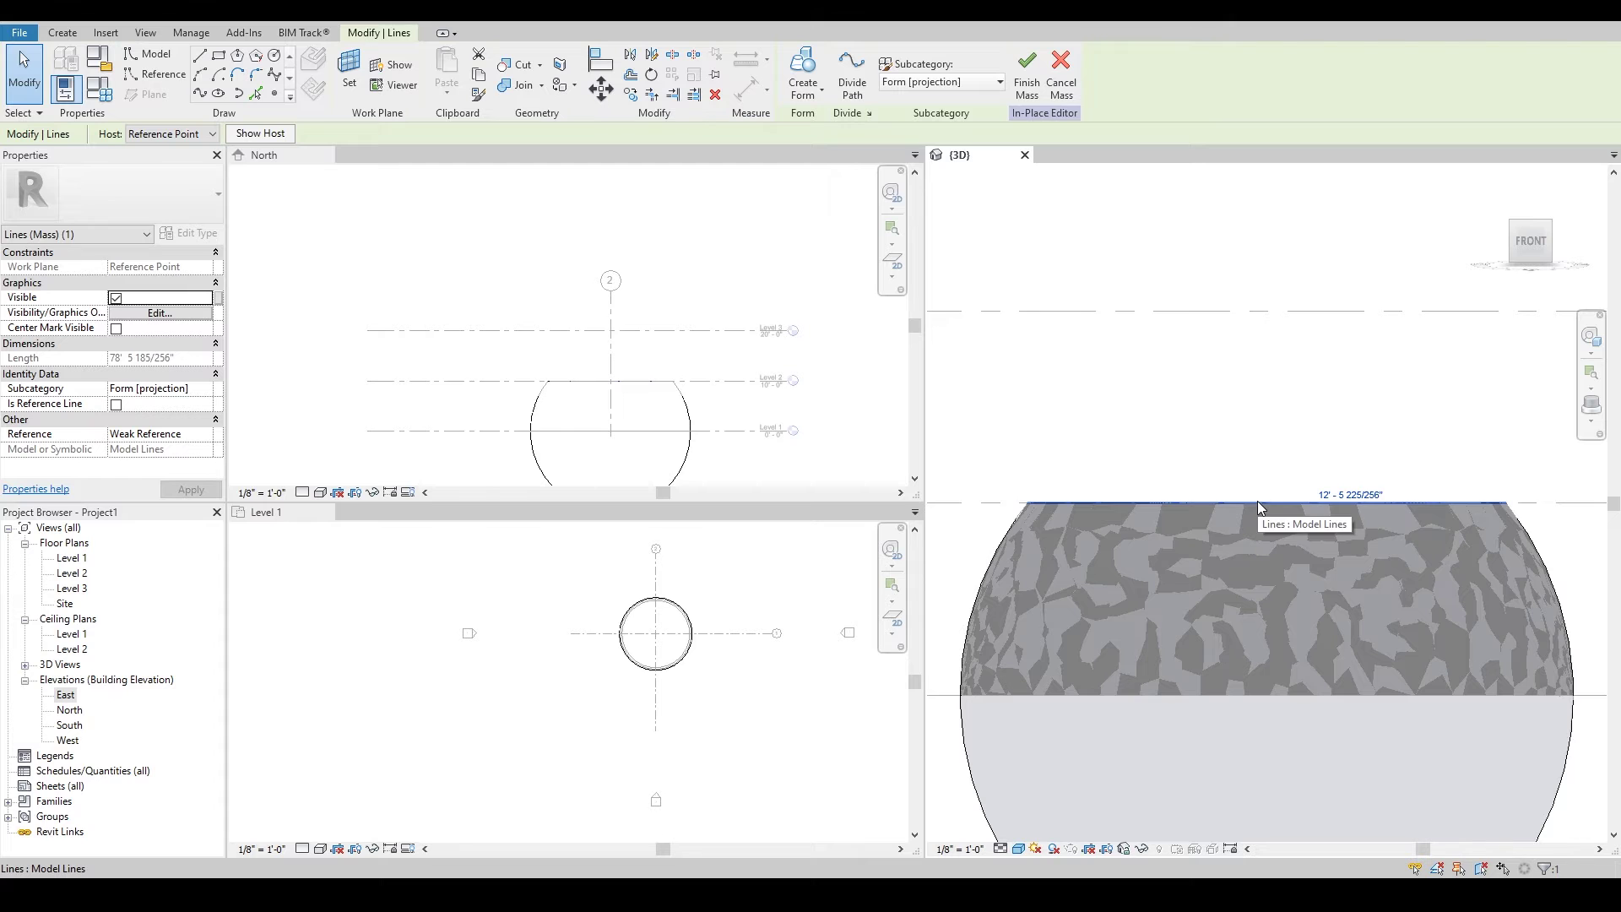
middle_drag(1258, 500, 1310, 473)
key(m)
key(v)
click(1281, 346)
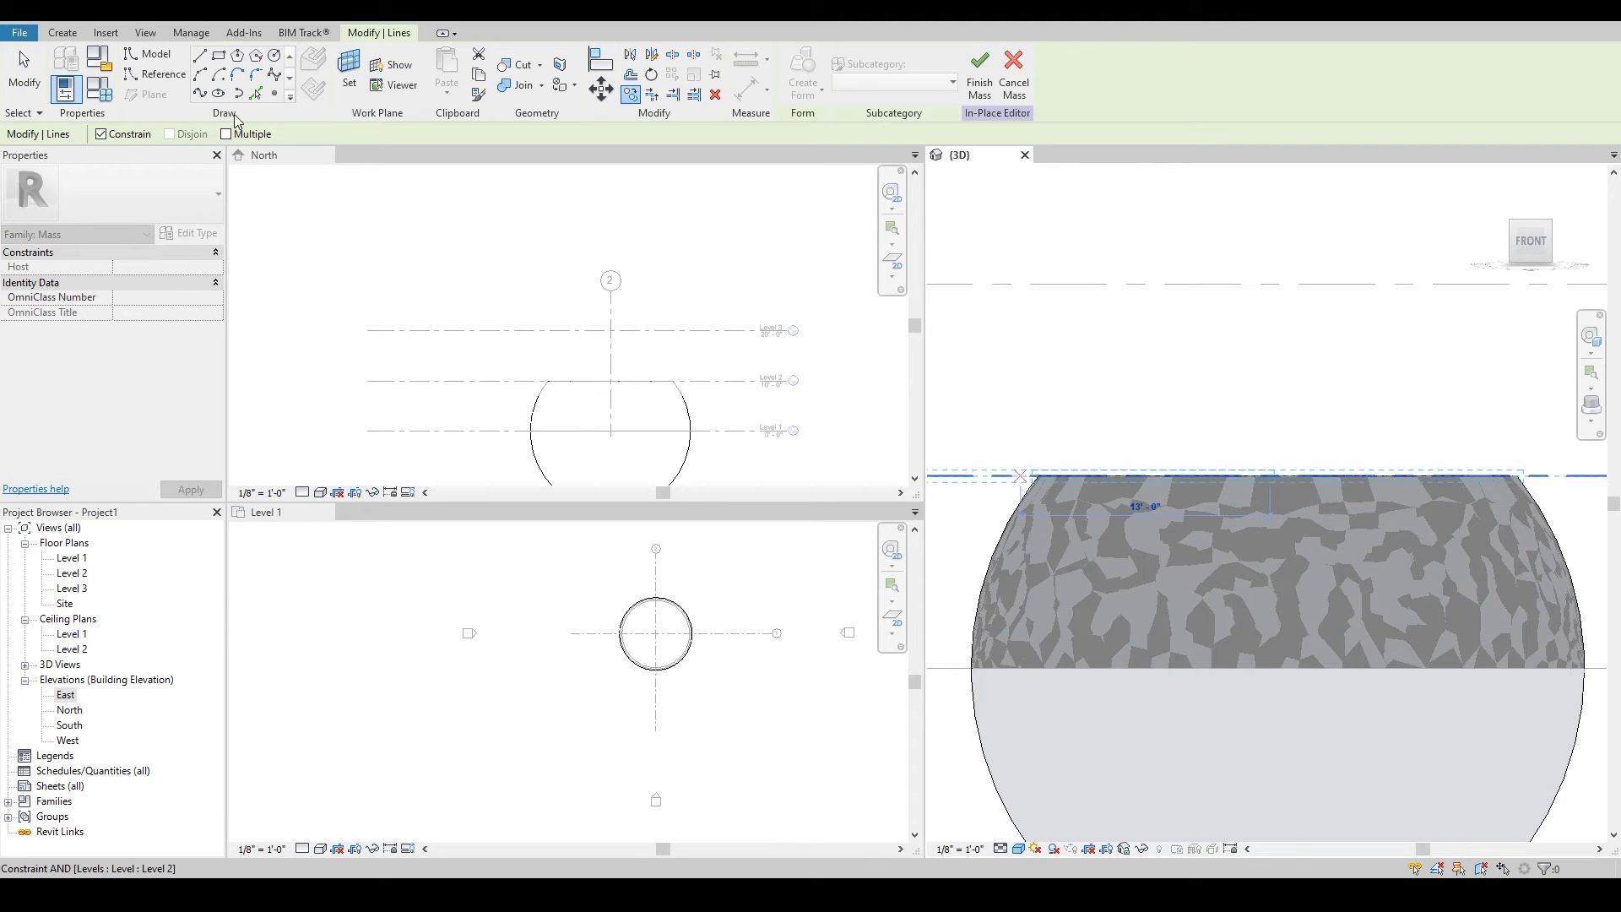
click(123, 137)
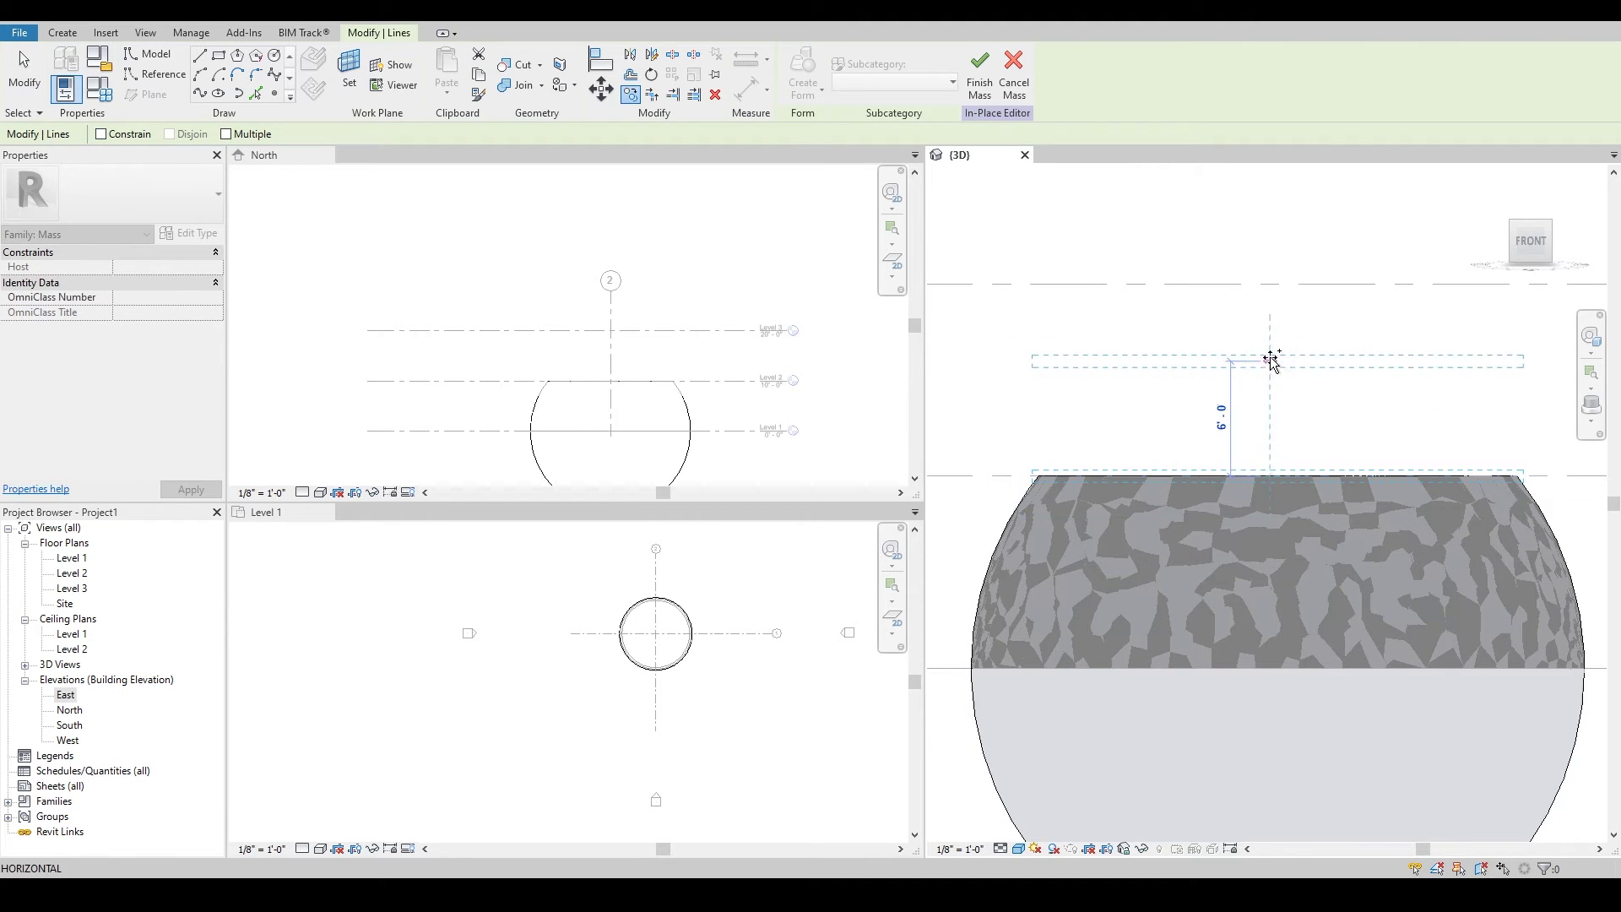
click(1276, 341)
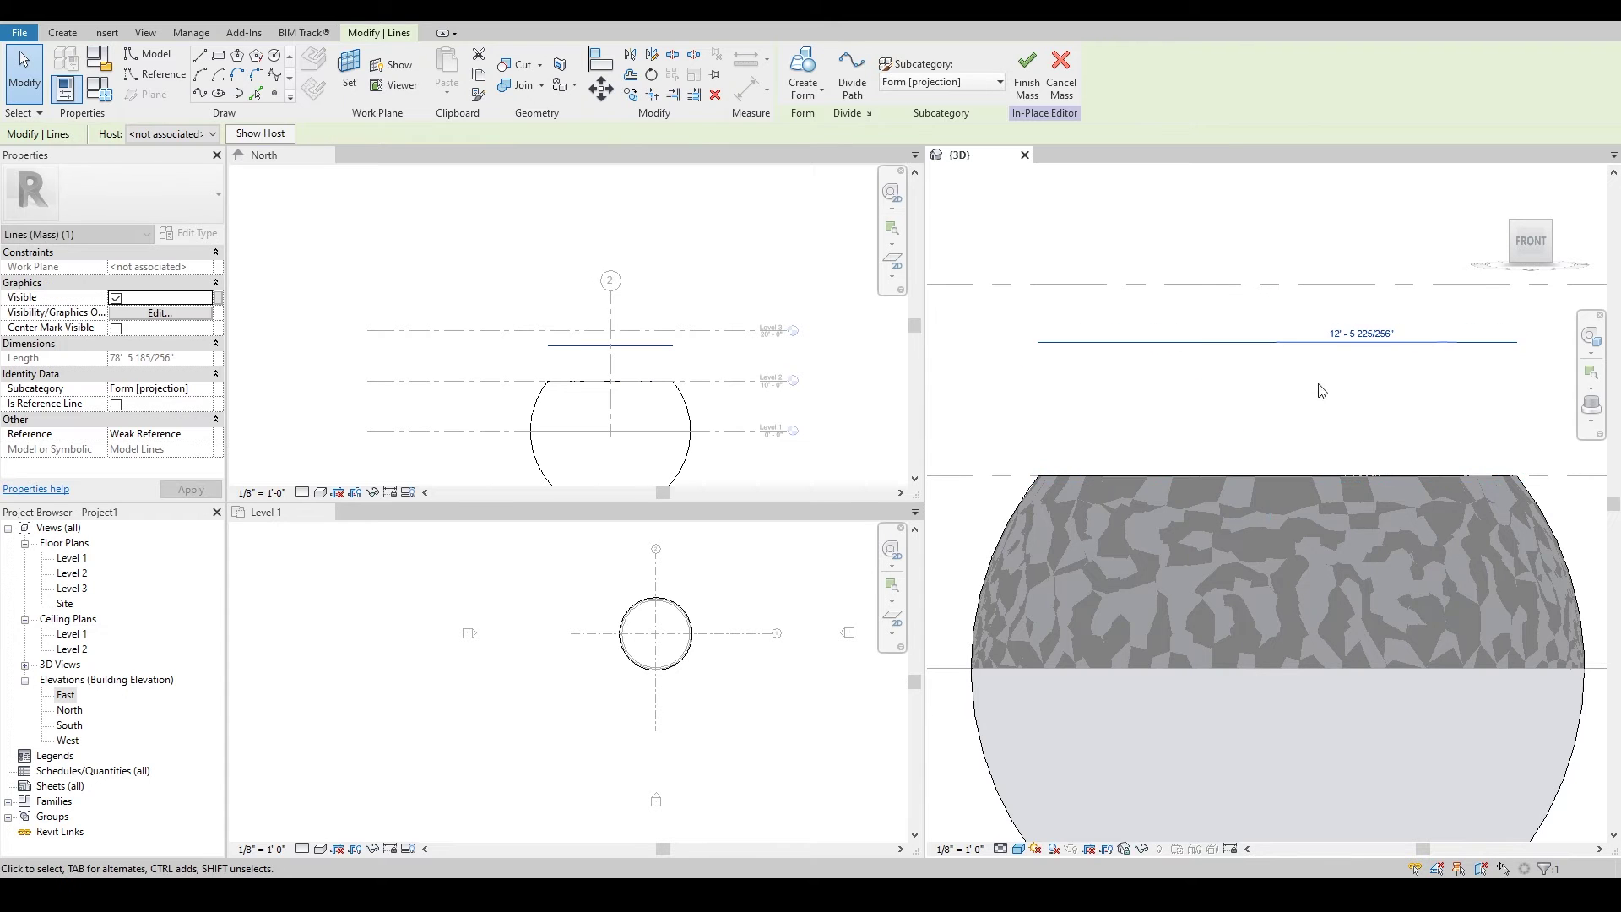
Shrink the copied upper circle to a radius of about 6'-6"
shift+middle_drag(1323, 391, 1299, 474)
click(1207, 325)
click(1206, 254)
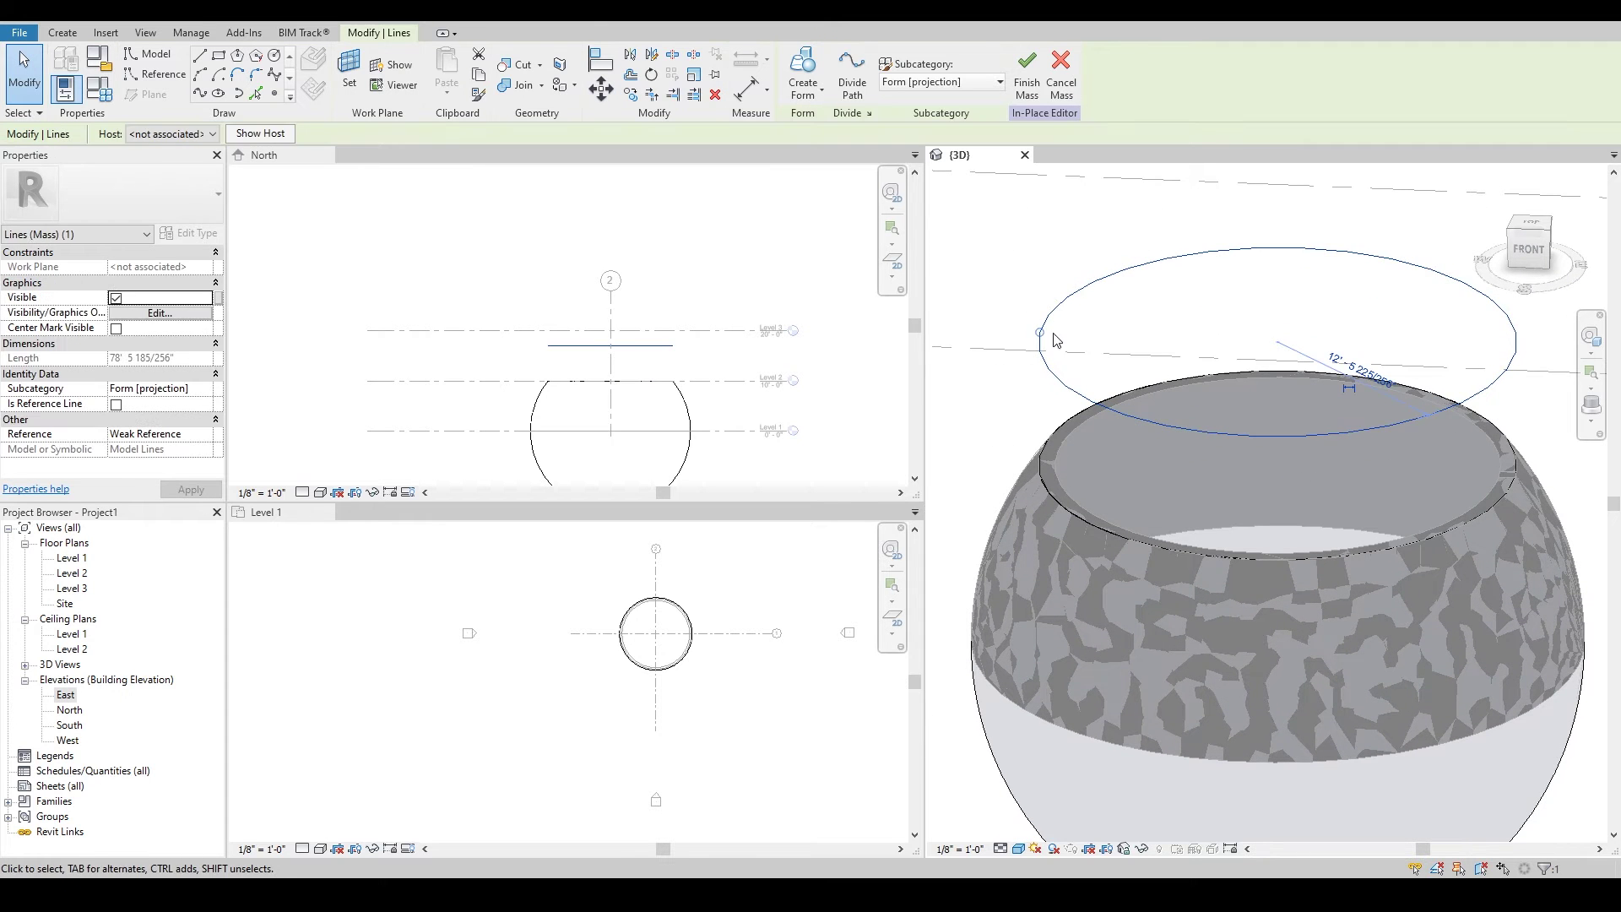
drag(1040, 331, 1154, 334)
Create a solid form between the small upper circle and the larger circle at Level 2
shift+middle_drag(1269, 481, 1371, 507)
ctrl+click(1444, 541)
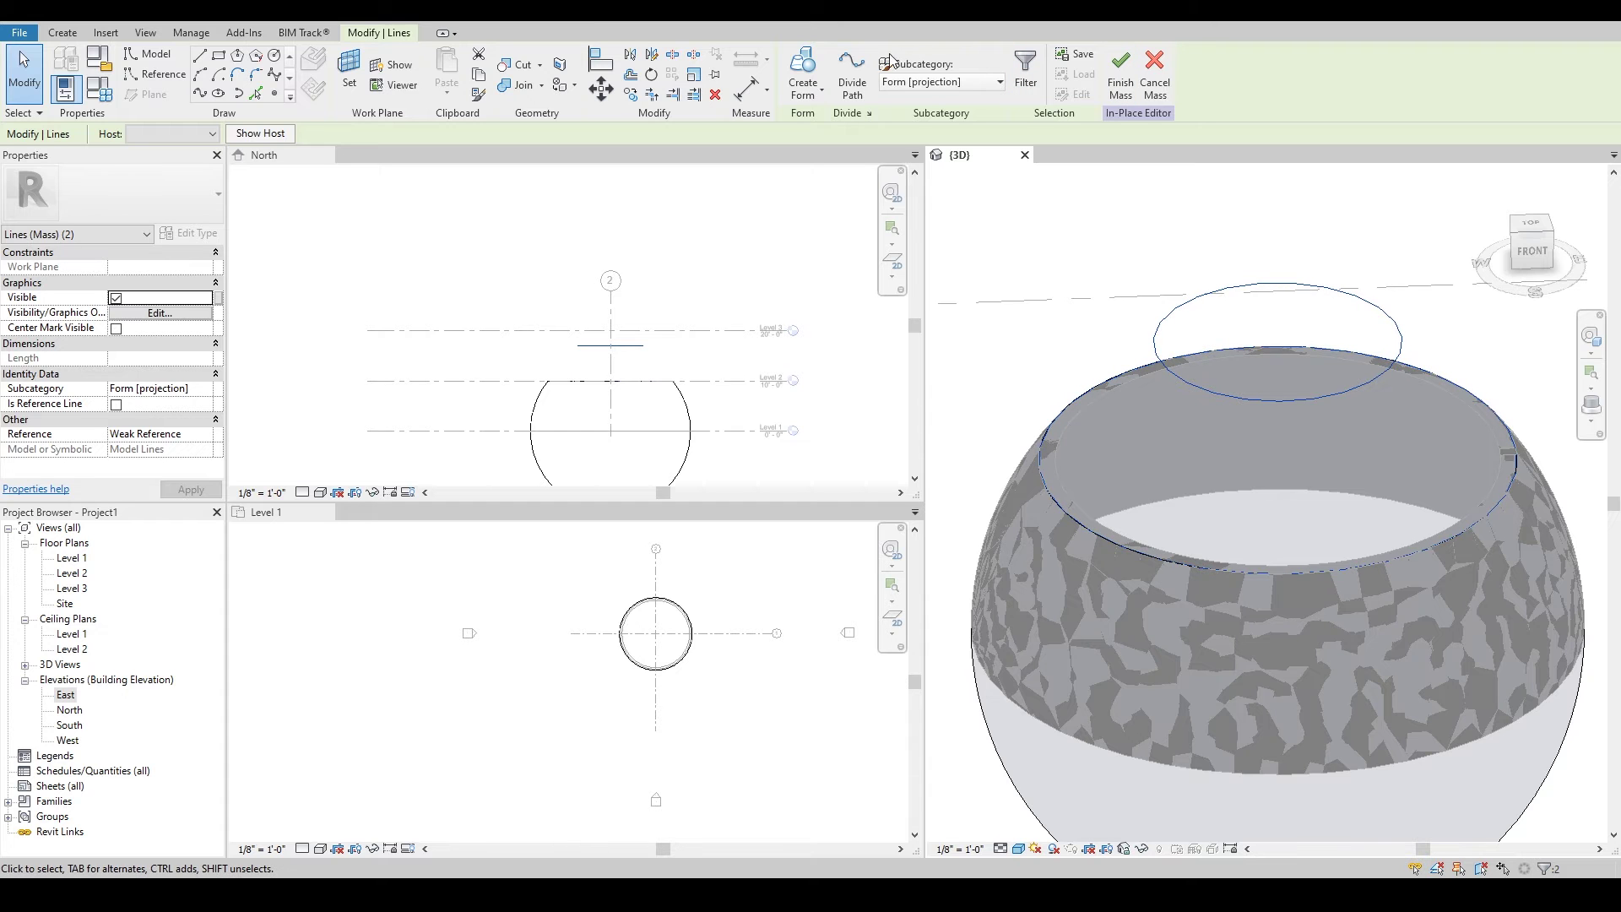
click(817, 100)
click(815, 125)
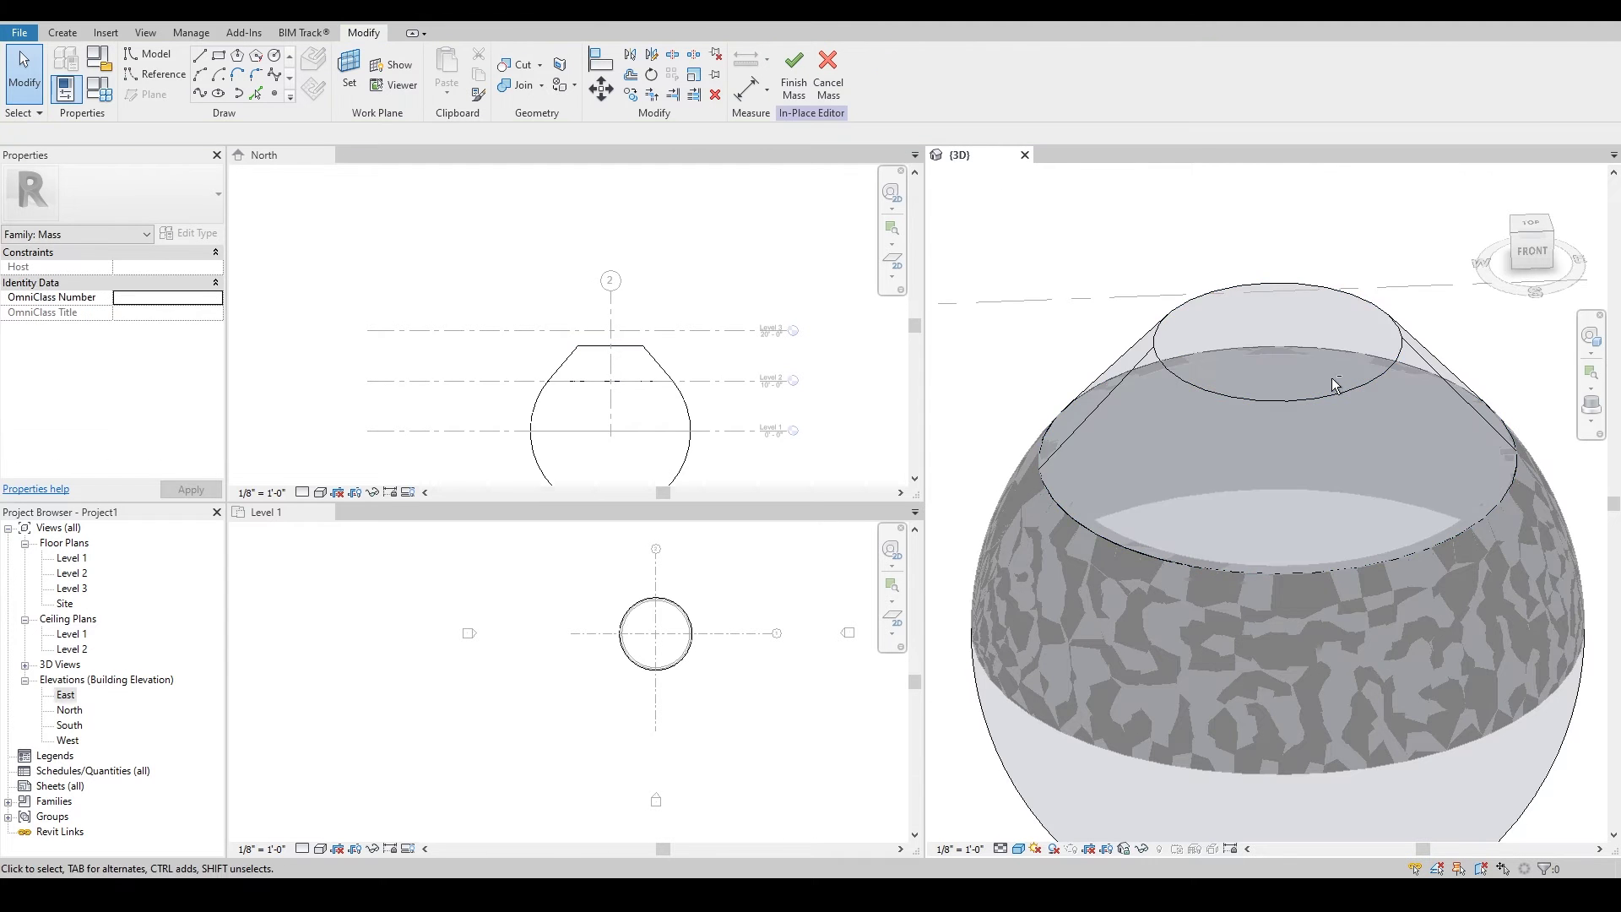
Raise the tapered form's top to just above Level 3 and finish the mass
drag(1116, 262, 1361, 381)
shift+middle_drag(1362, 379, 1362, 383)
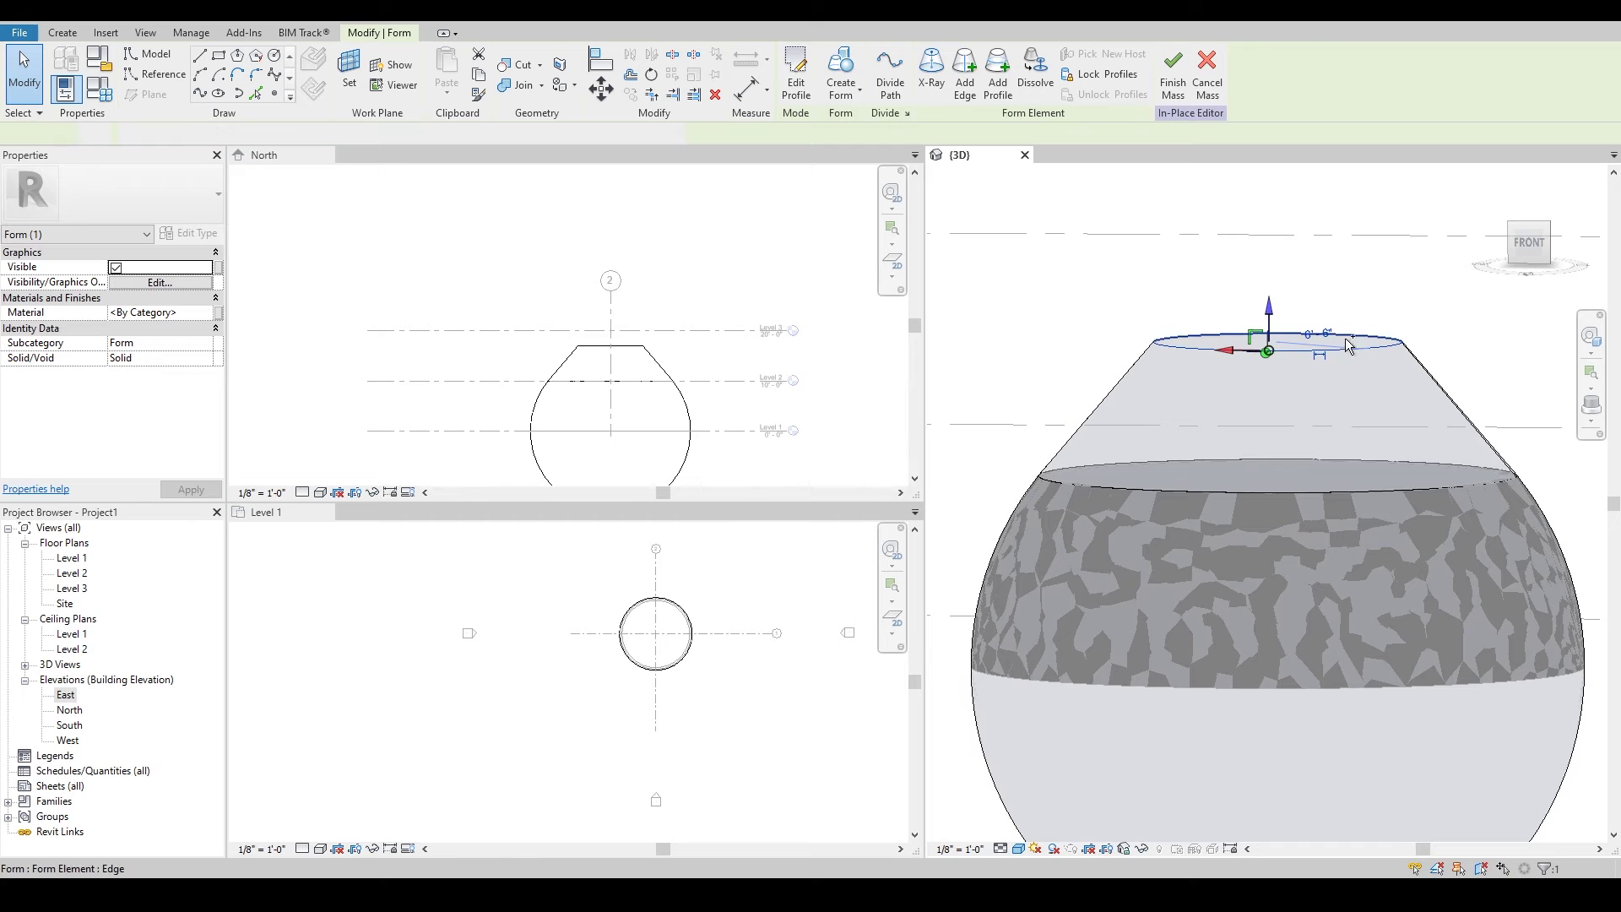
drag(1342, 351, 1333, 316)
shift+middle_drag(1334, 316, 1260, 305)
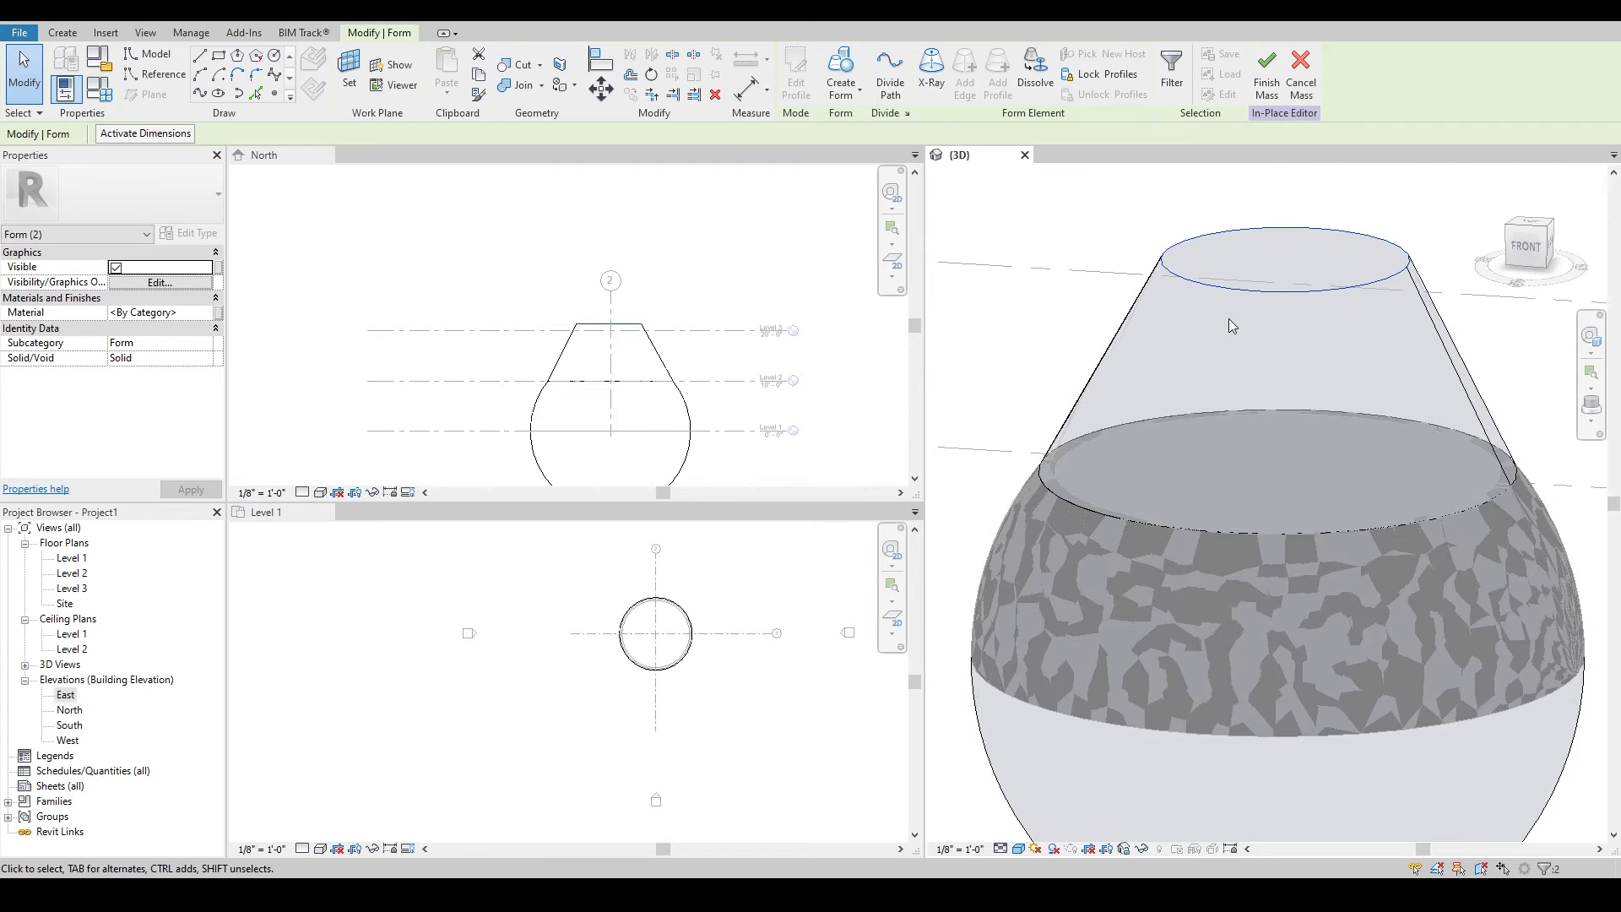
shift+middle_drag(1339, 365, 1280, 354)
key(Escape)
scroll(1438, 358, down, 2)
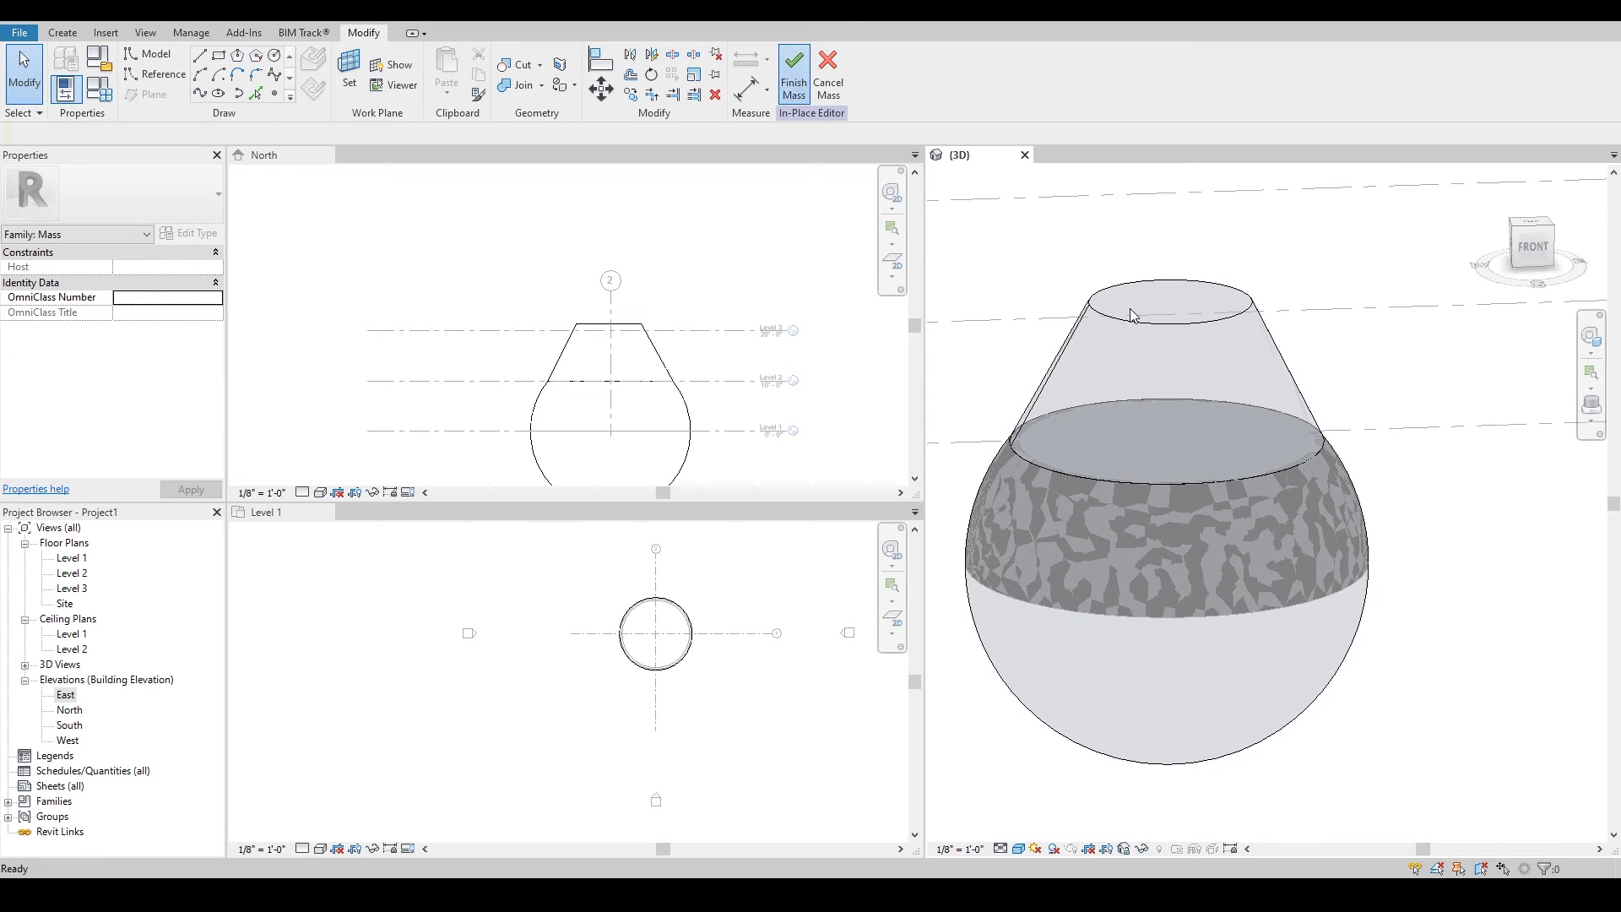
click(793, 84)
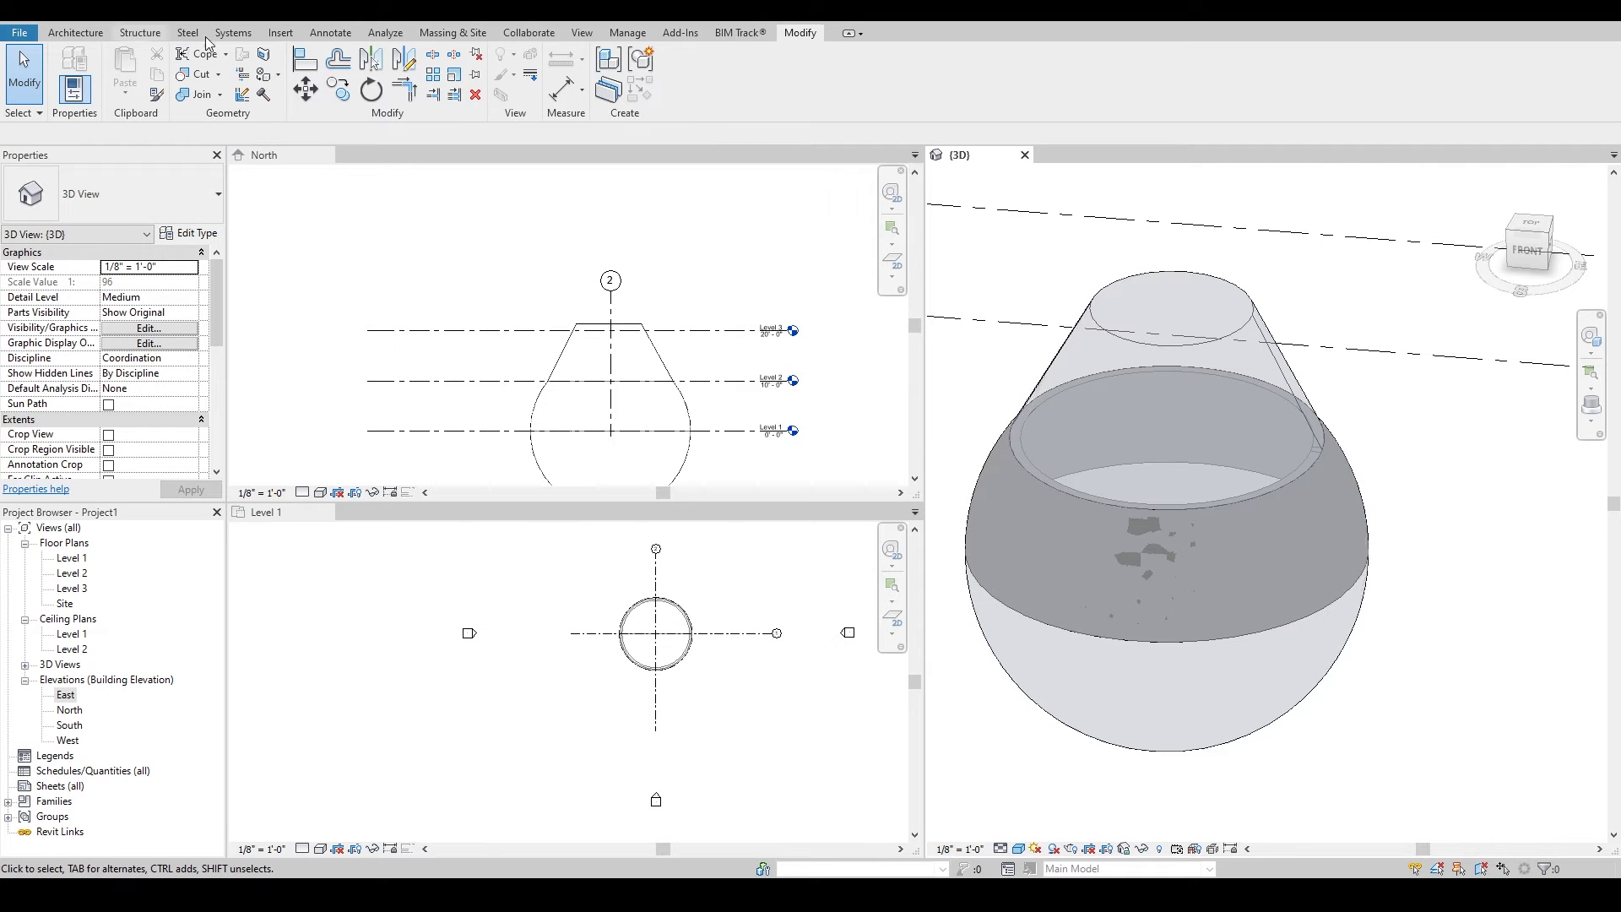
Place a Generic - 8" wall by face on the tapered side of the upper mass form
click(453, 33)
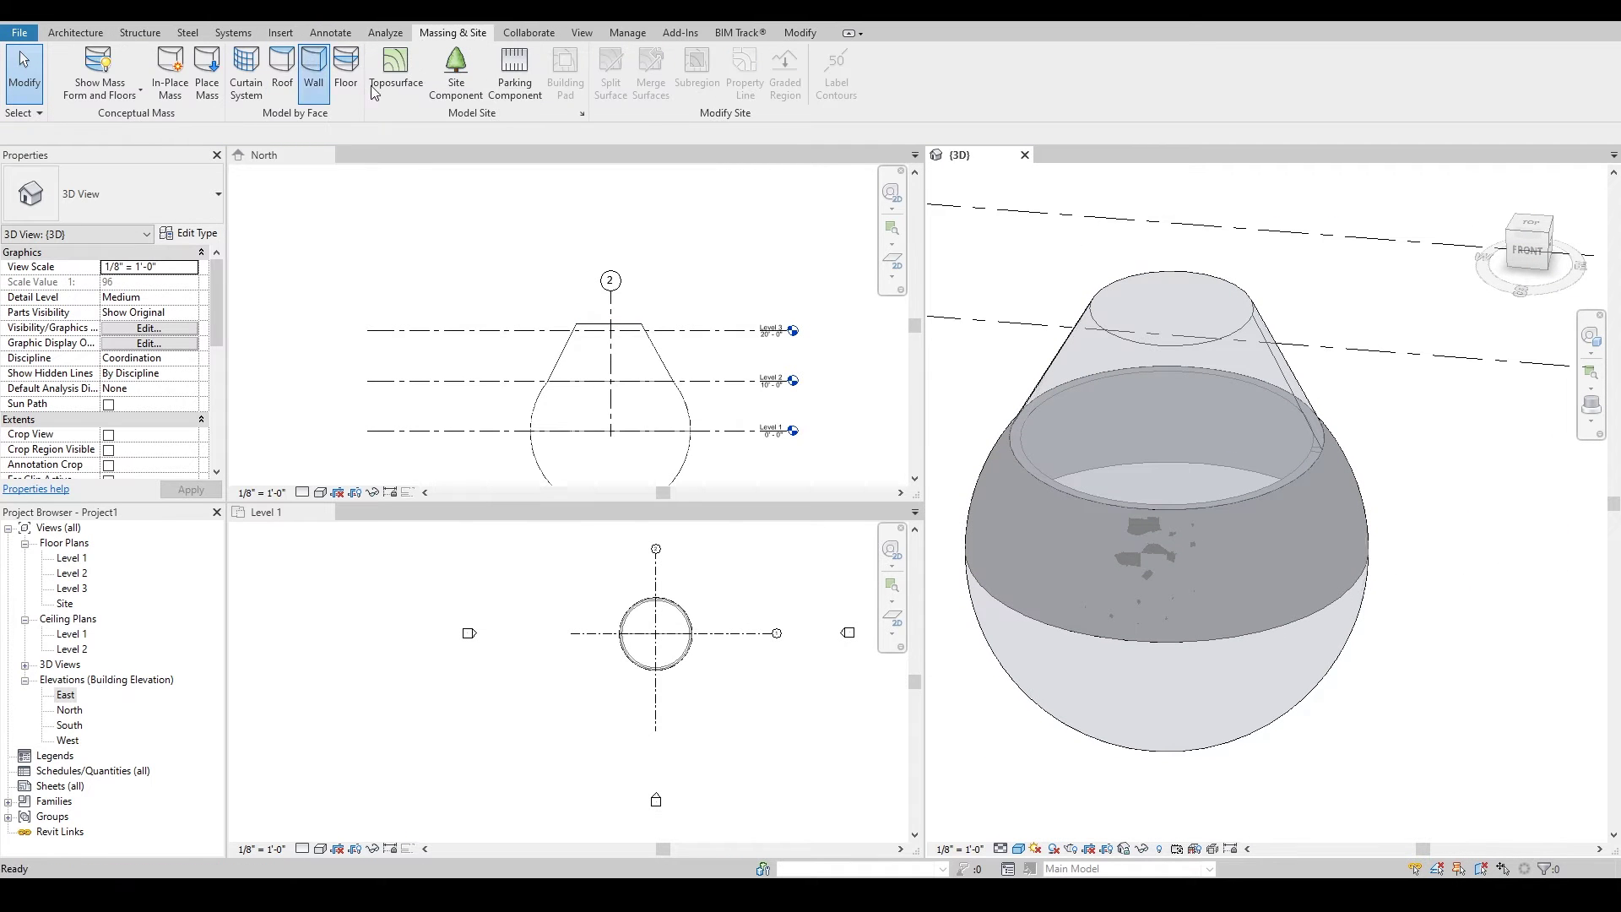
click(1257, 305)
shift+middle_drag(1257, 308, 942, 306)
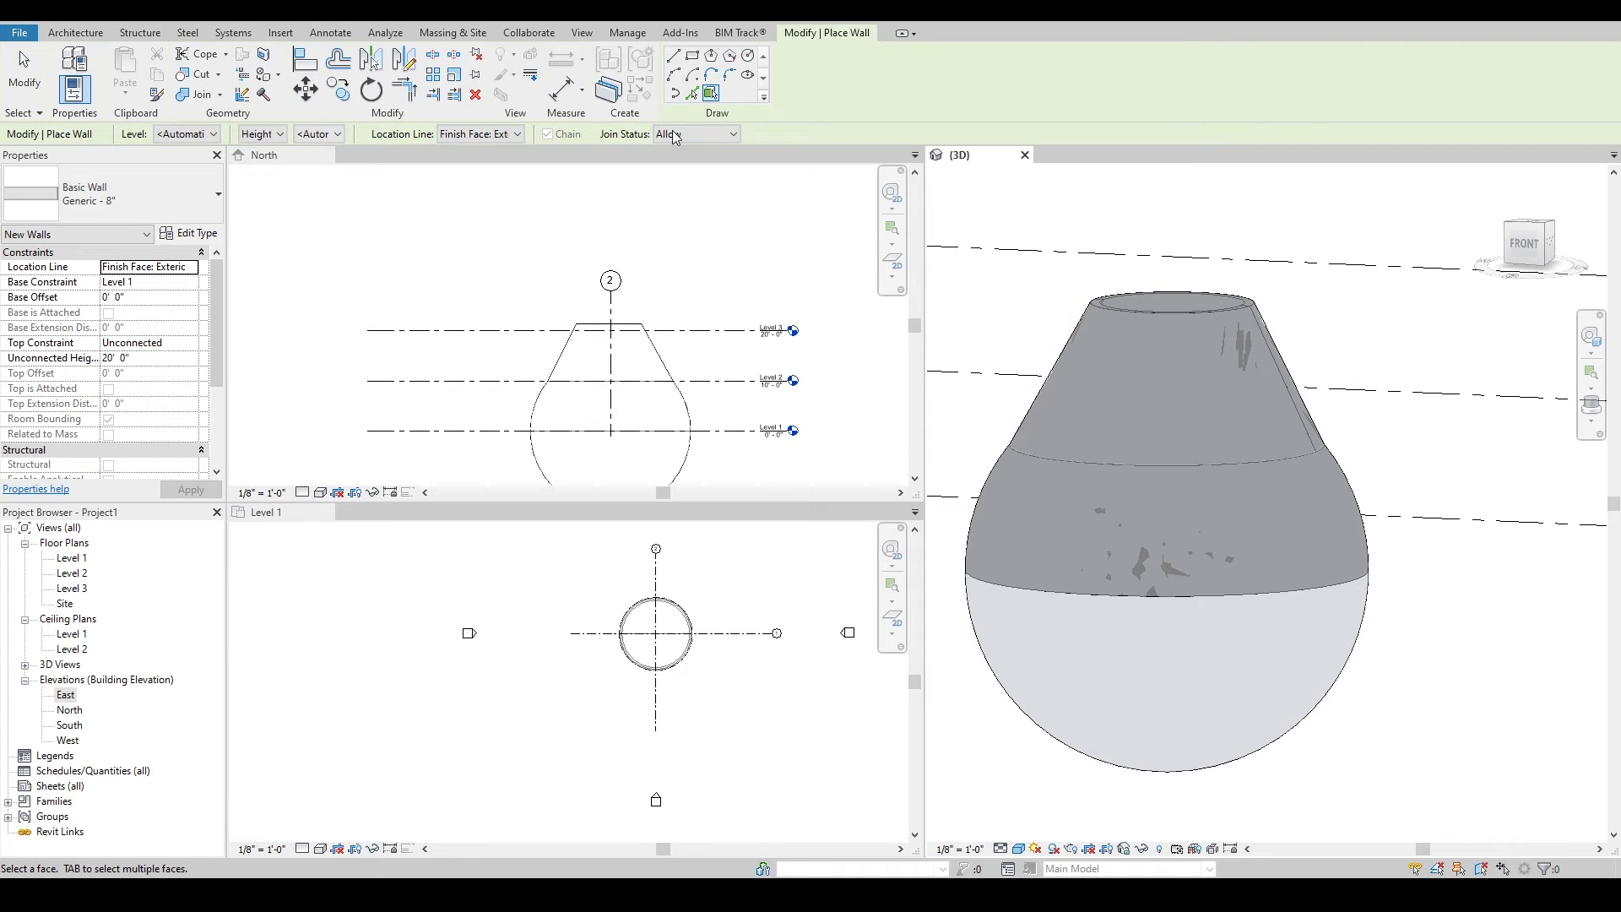
key(Escape)
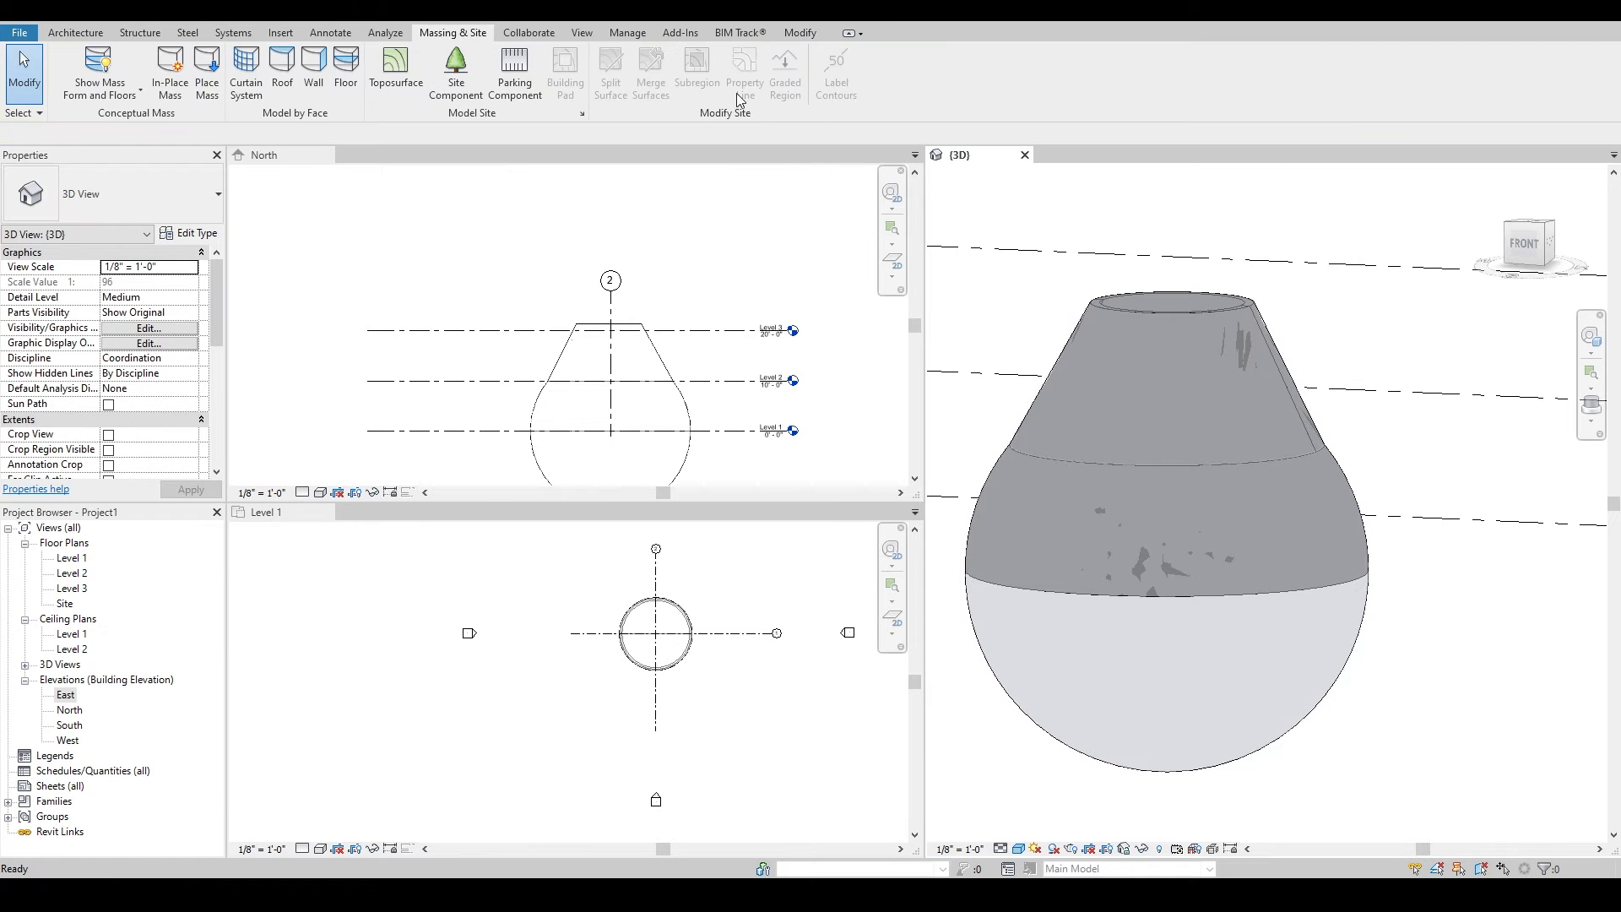
Switch the mass display to Show Mass by View Settings, leaving only the walls shown
click(100, 72)
shift+middle_drag(1175, 461, 1263, 393)
key(j)
key(g)
key(Escape)
scroll(1307, 459, down, 3)
middle_drag(1359, 419, 1351, 372)
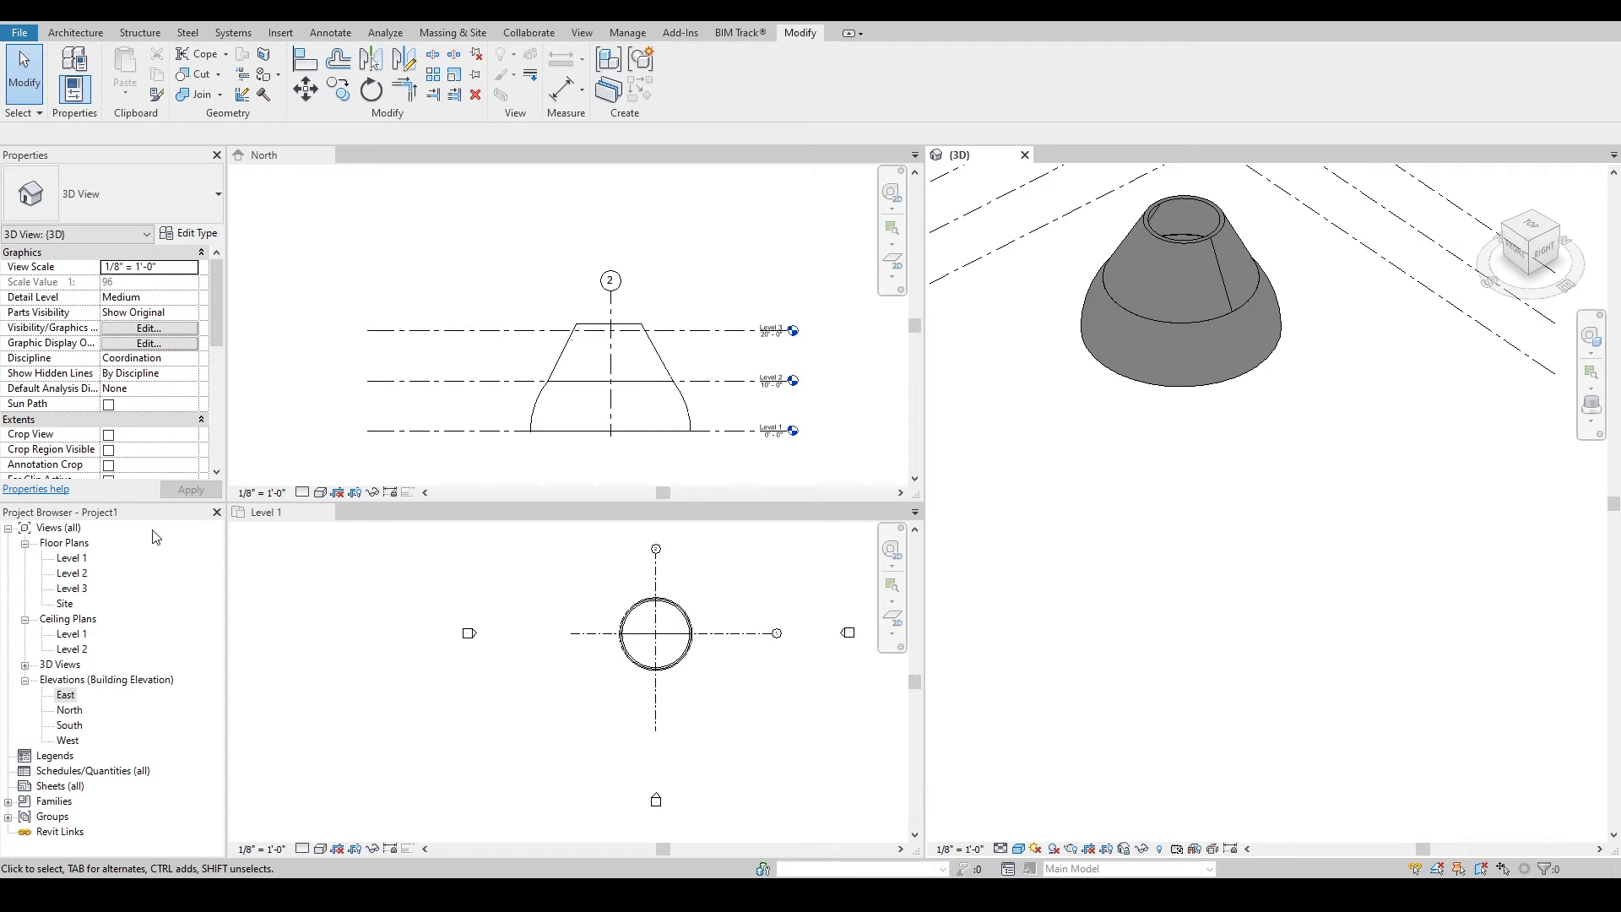
Start a new in-place mass named Double Curvature
click(564, 420)
scroll(493, 396, up, 2)
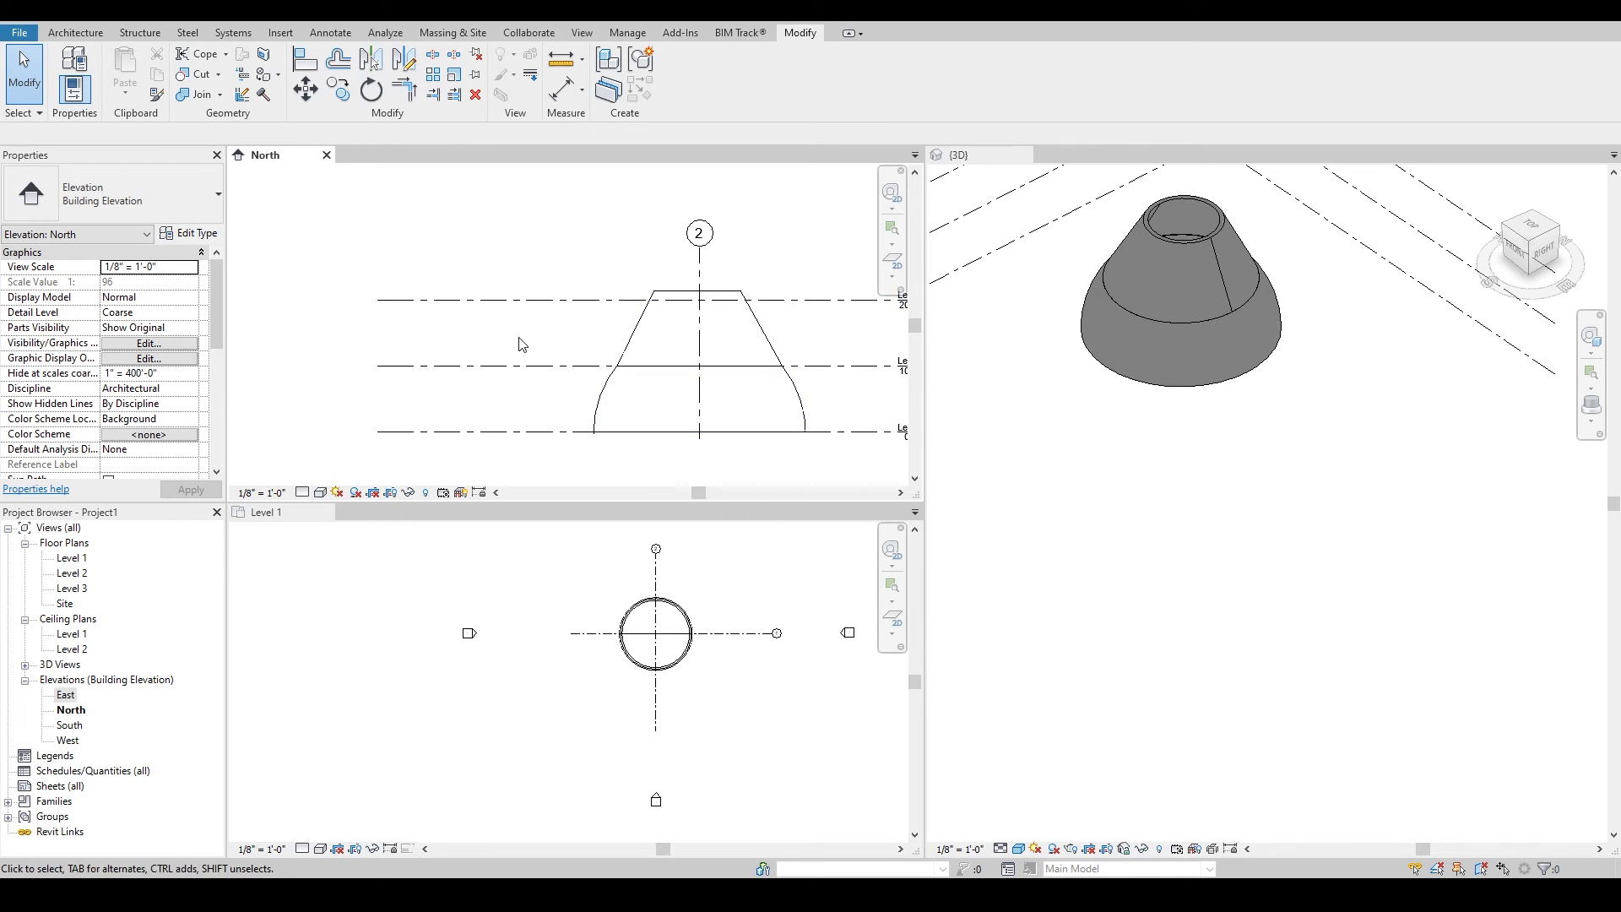
middle_drag(562, 347, 510, 366)
scroll(537, 341, up, 1)
scroll(572, 364, down, 1)
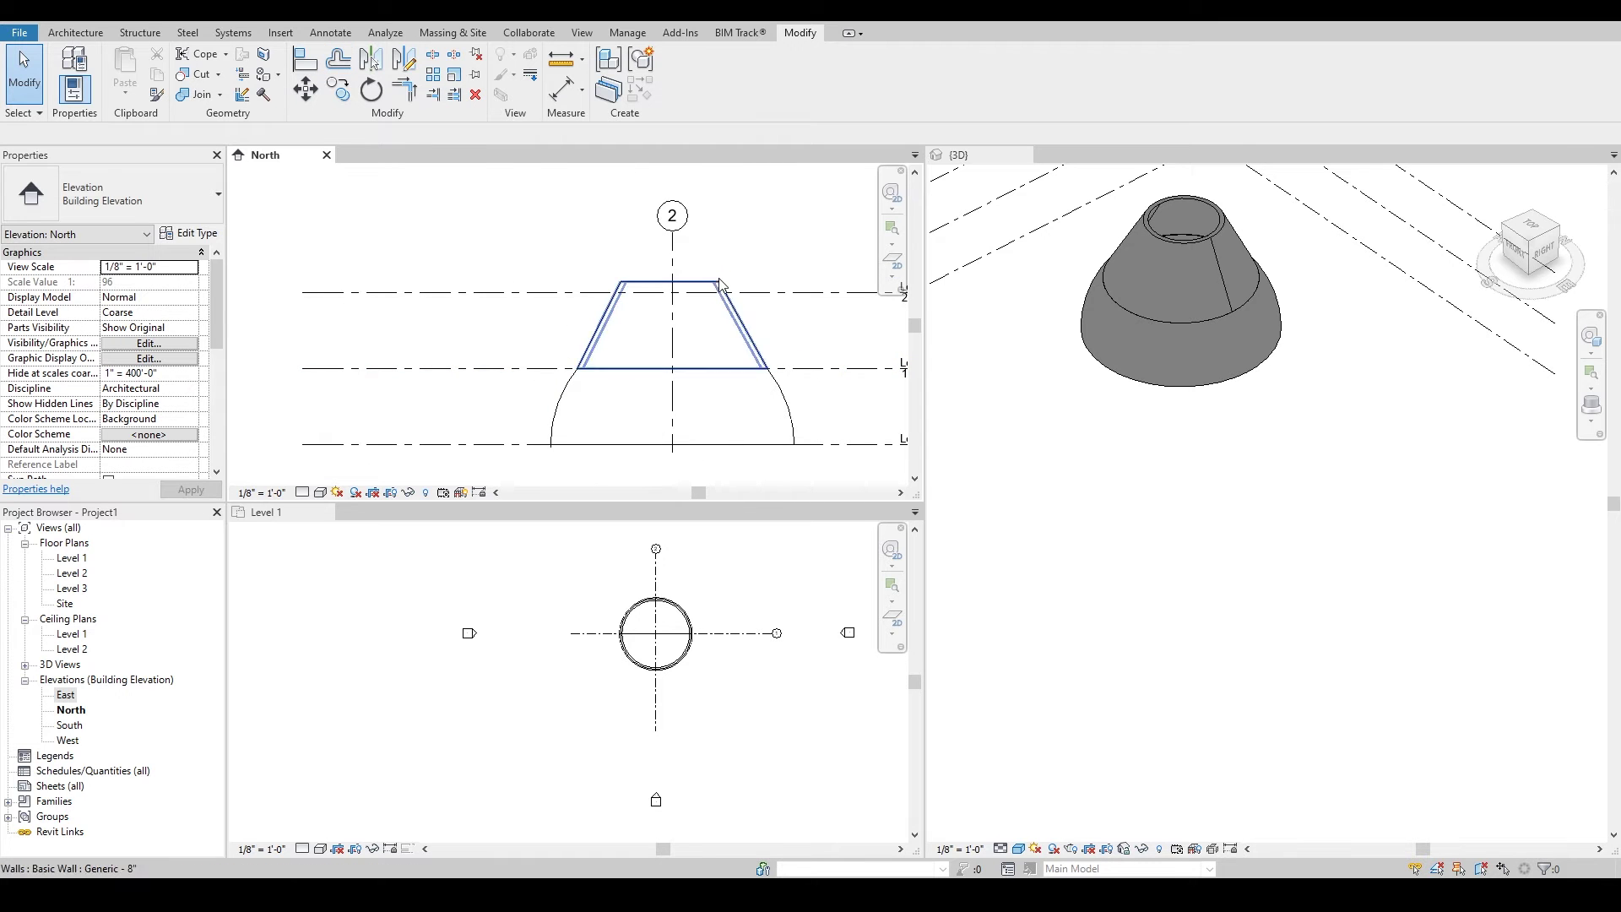
click(453, 32)
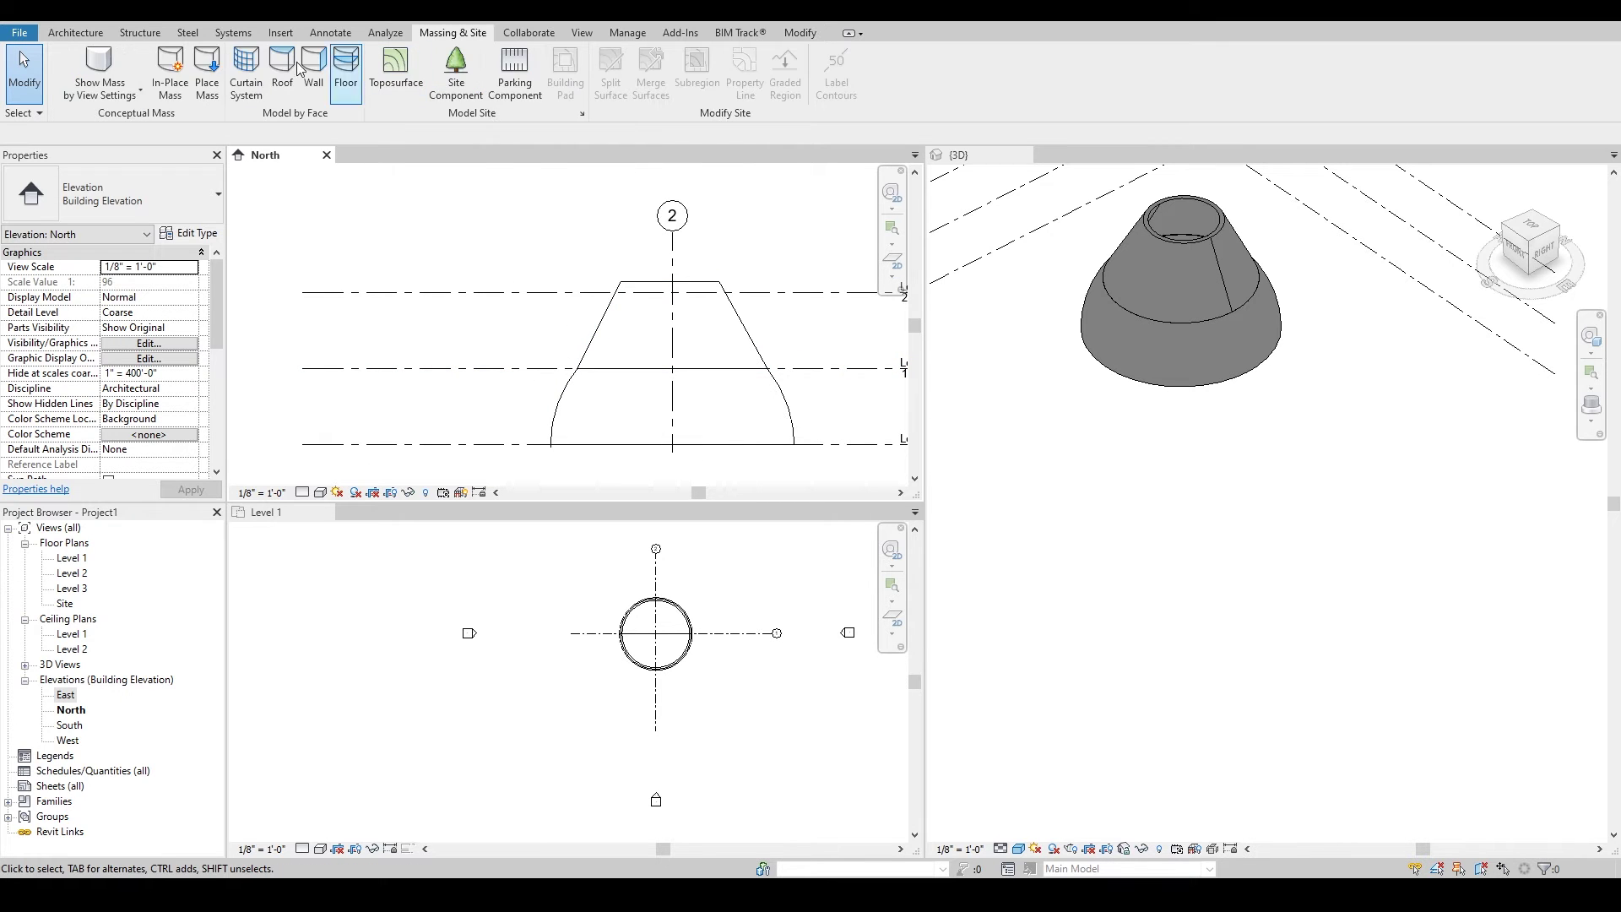
click(182, 68)
click(912, 505)
text(Double Curvature)
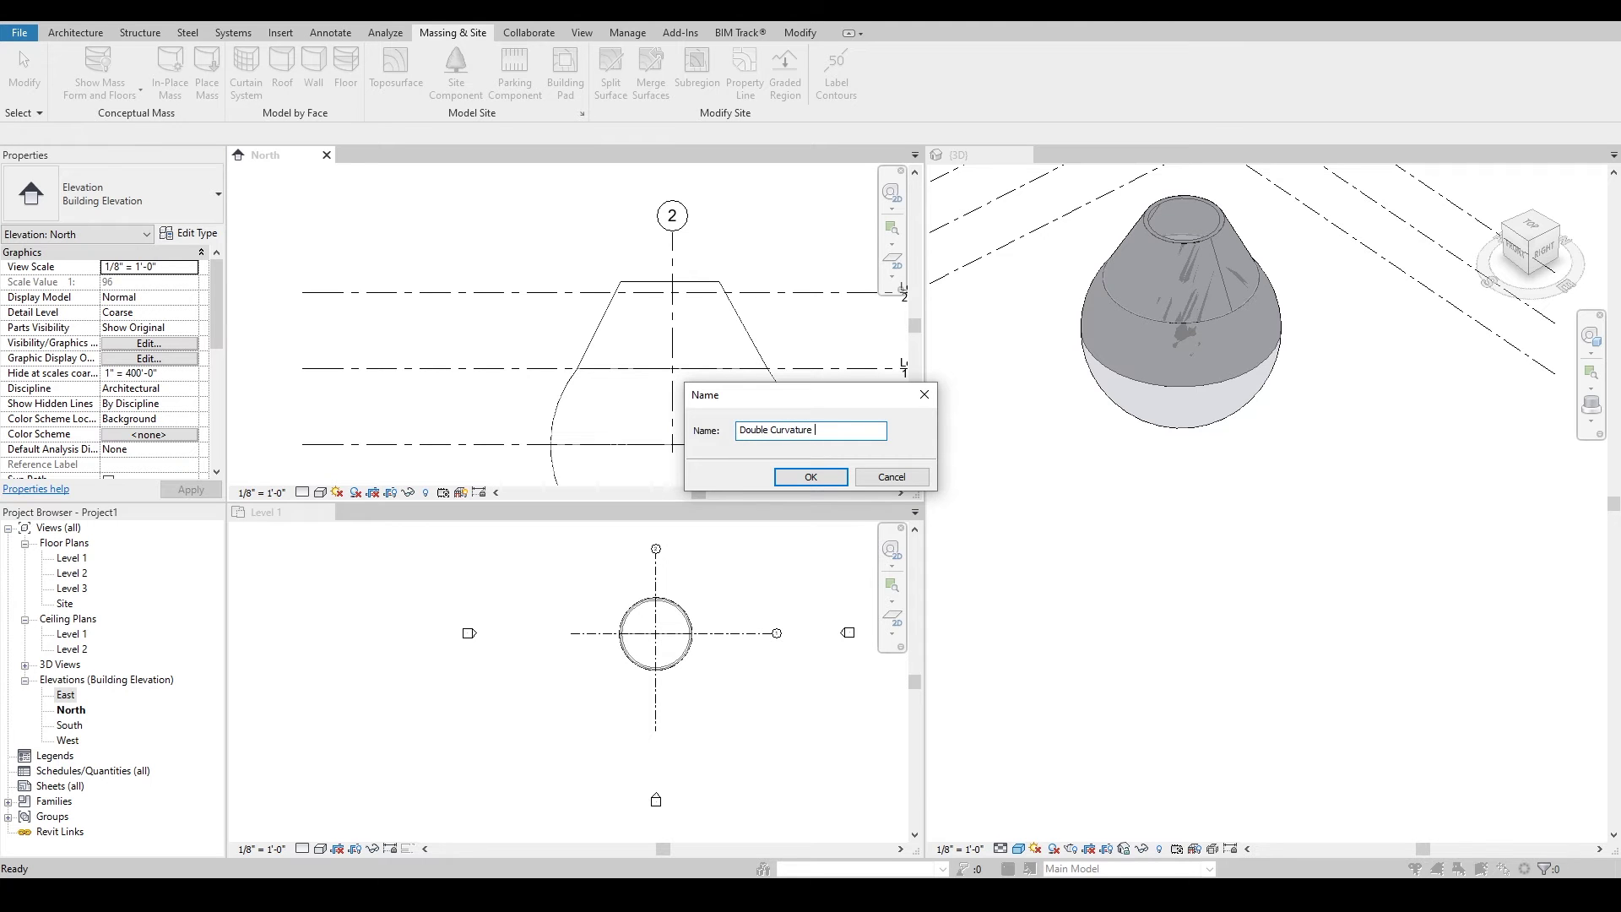
key(Return)
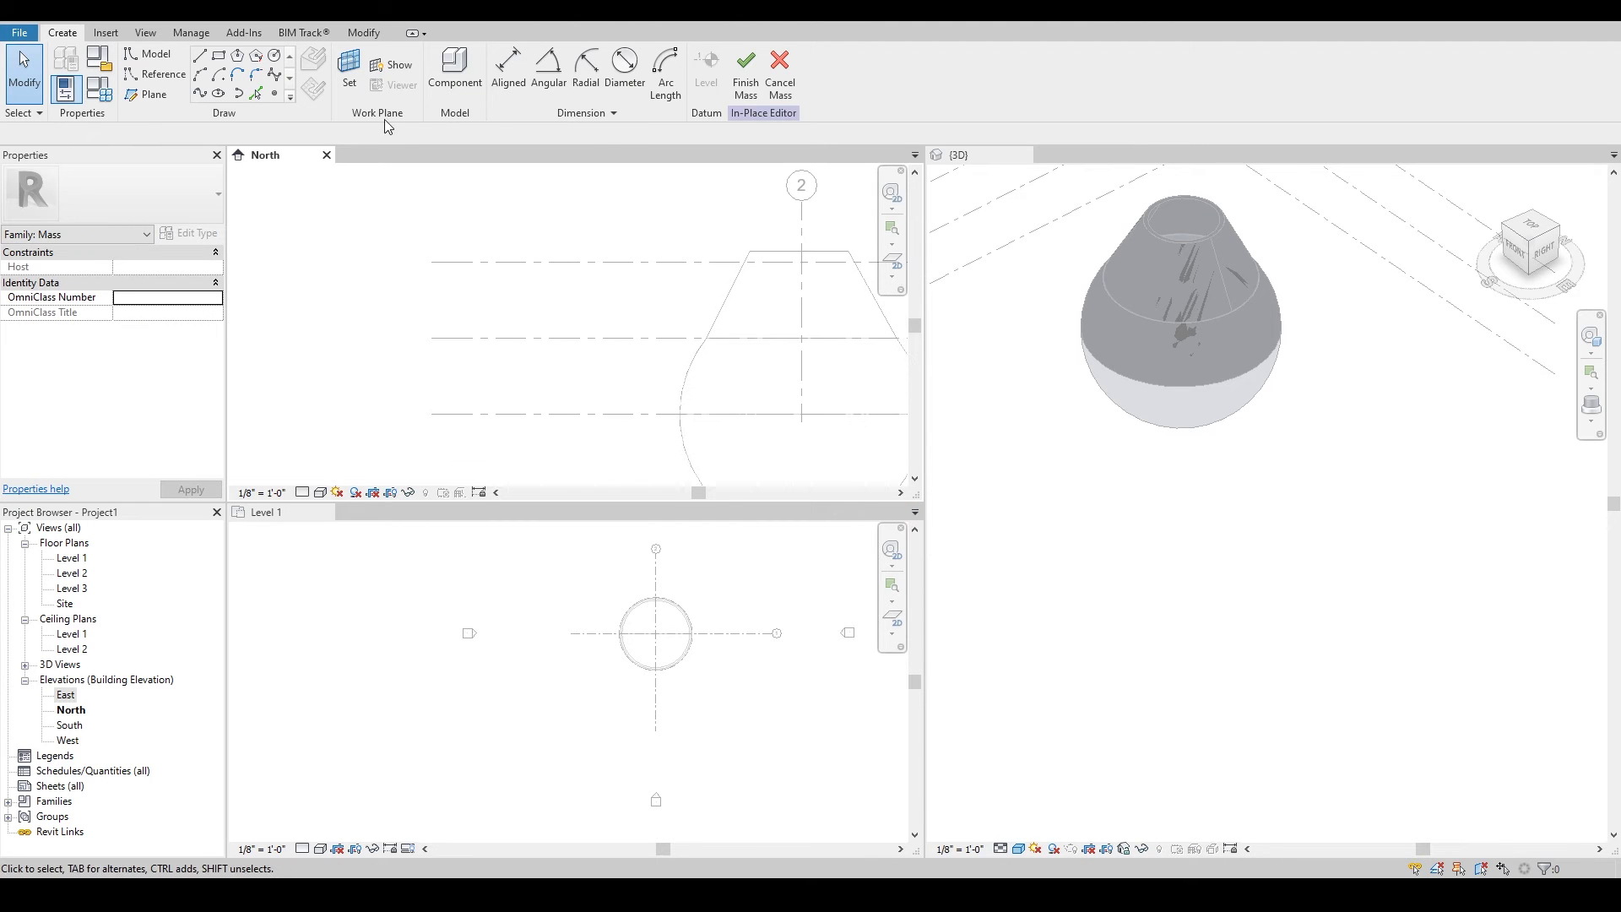
Draw a wavy four-point spline just above Level 1 beside the dome in the North elevation, on the Grid : 1 work plane
click(199, 93)
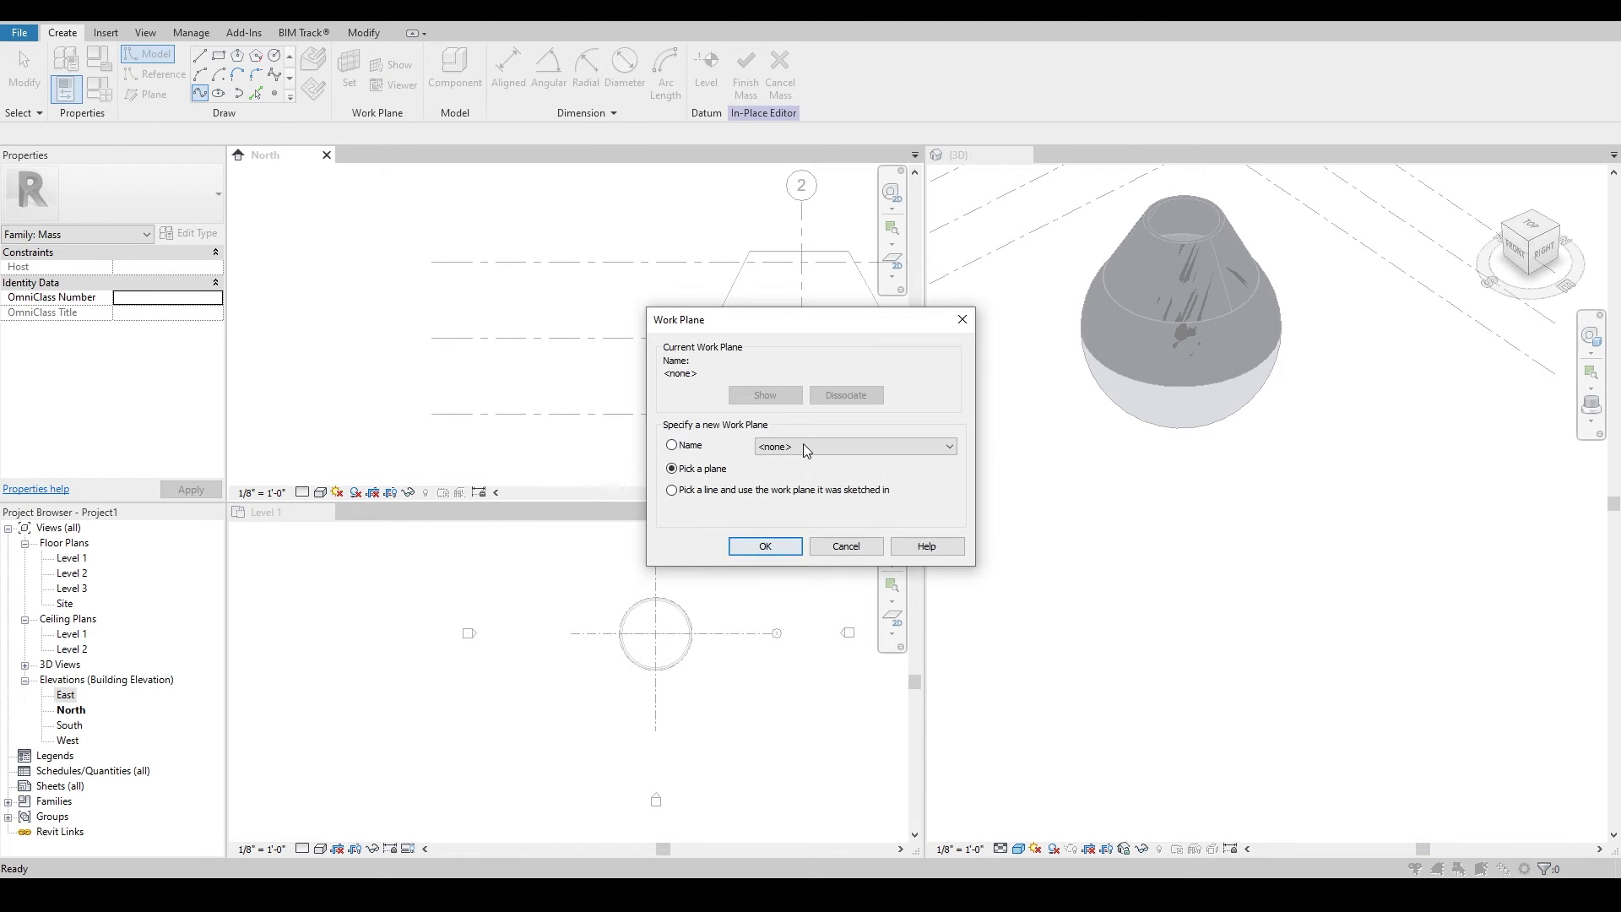
click(797, 450)
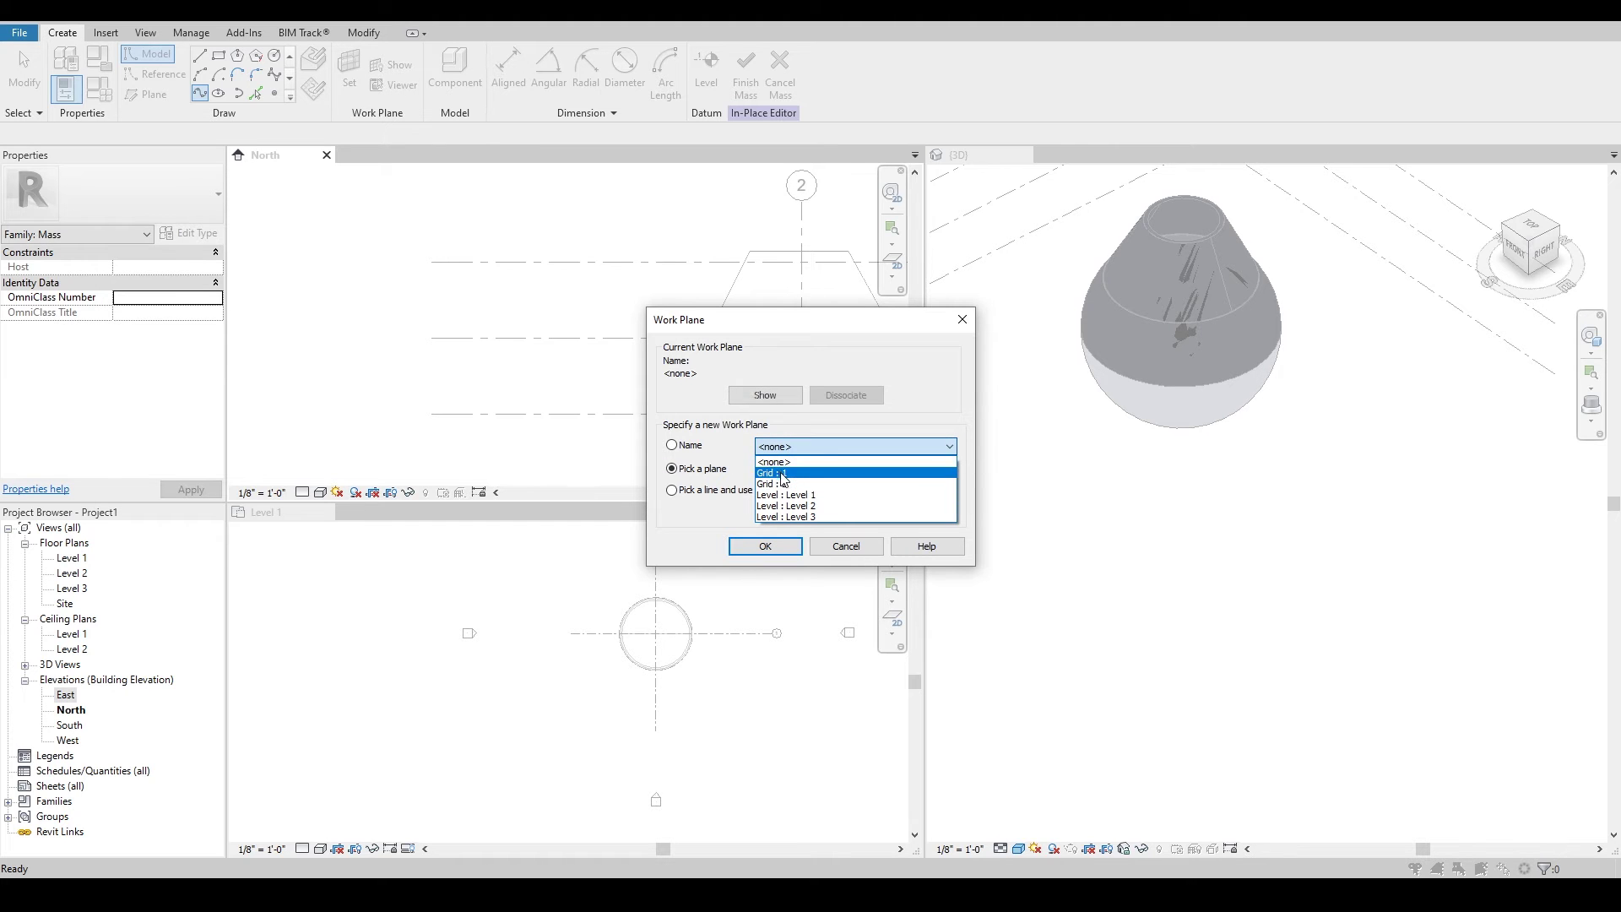
click(781, 473)
click(765, 546)
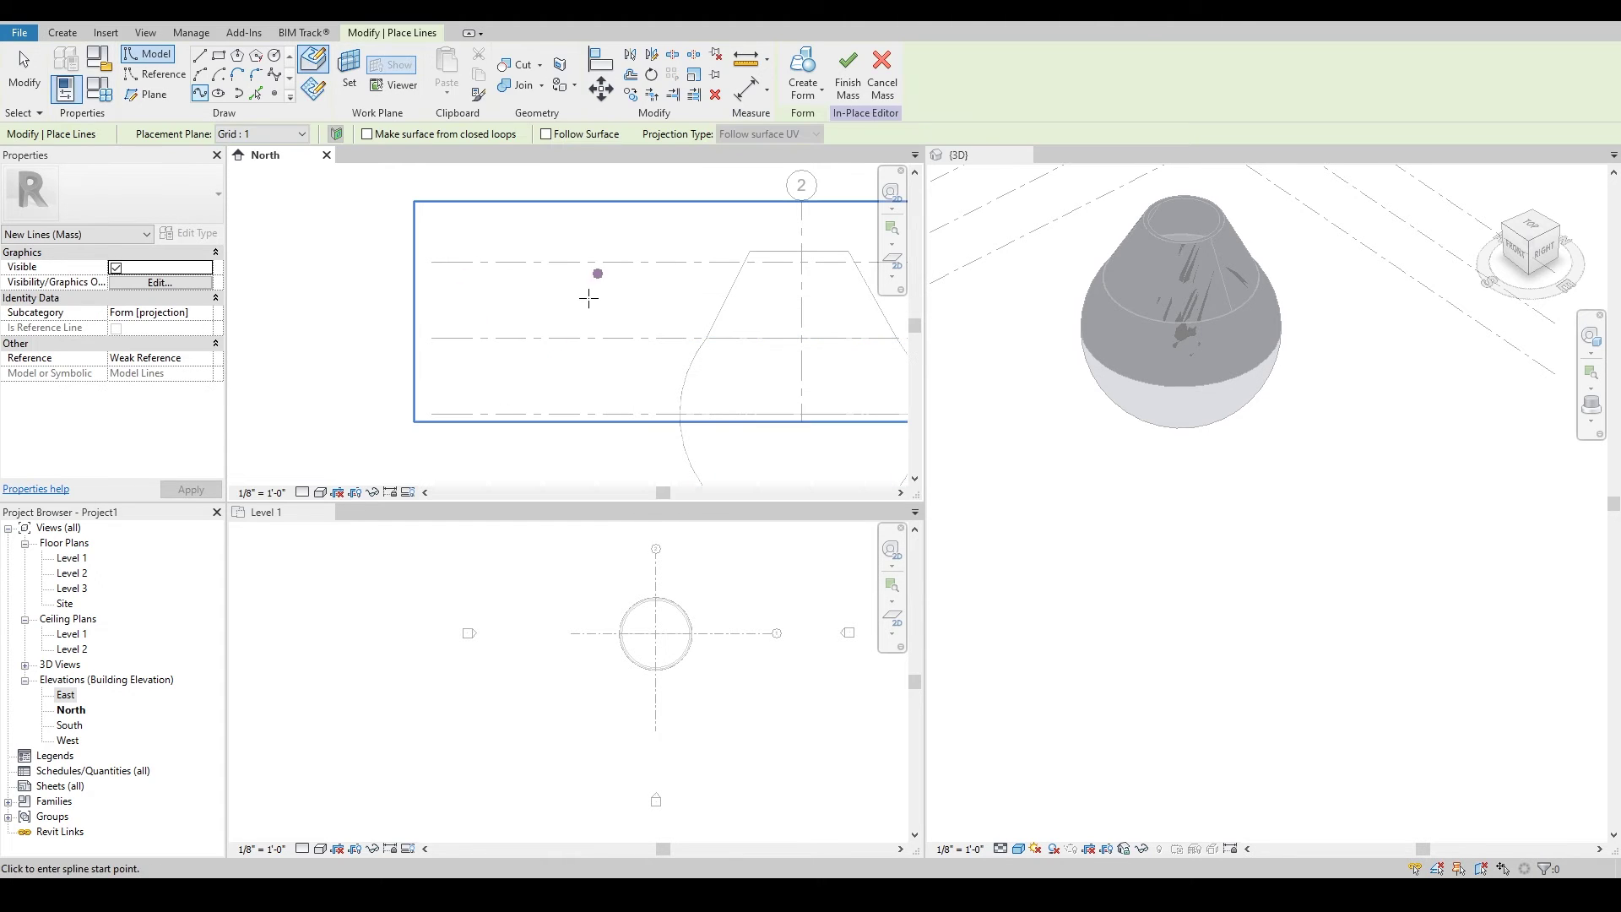
middle_drag(713, 383, 580, 394)
scroll(579, 394, down, 1)
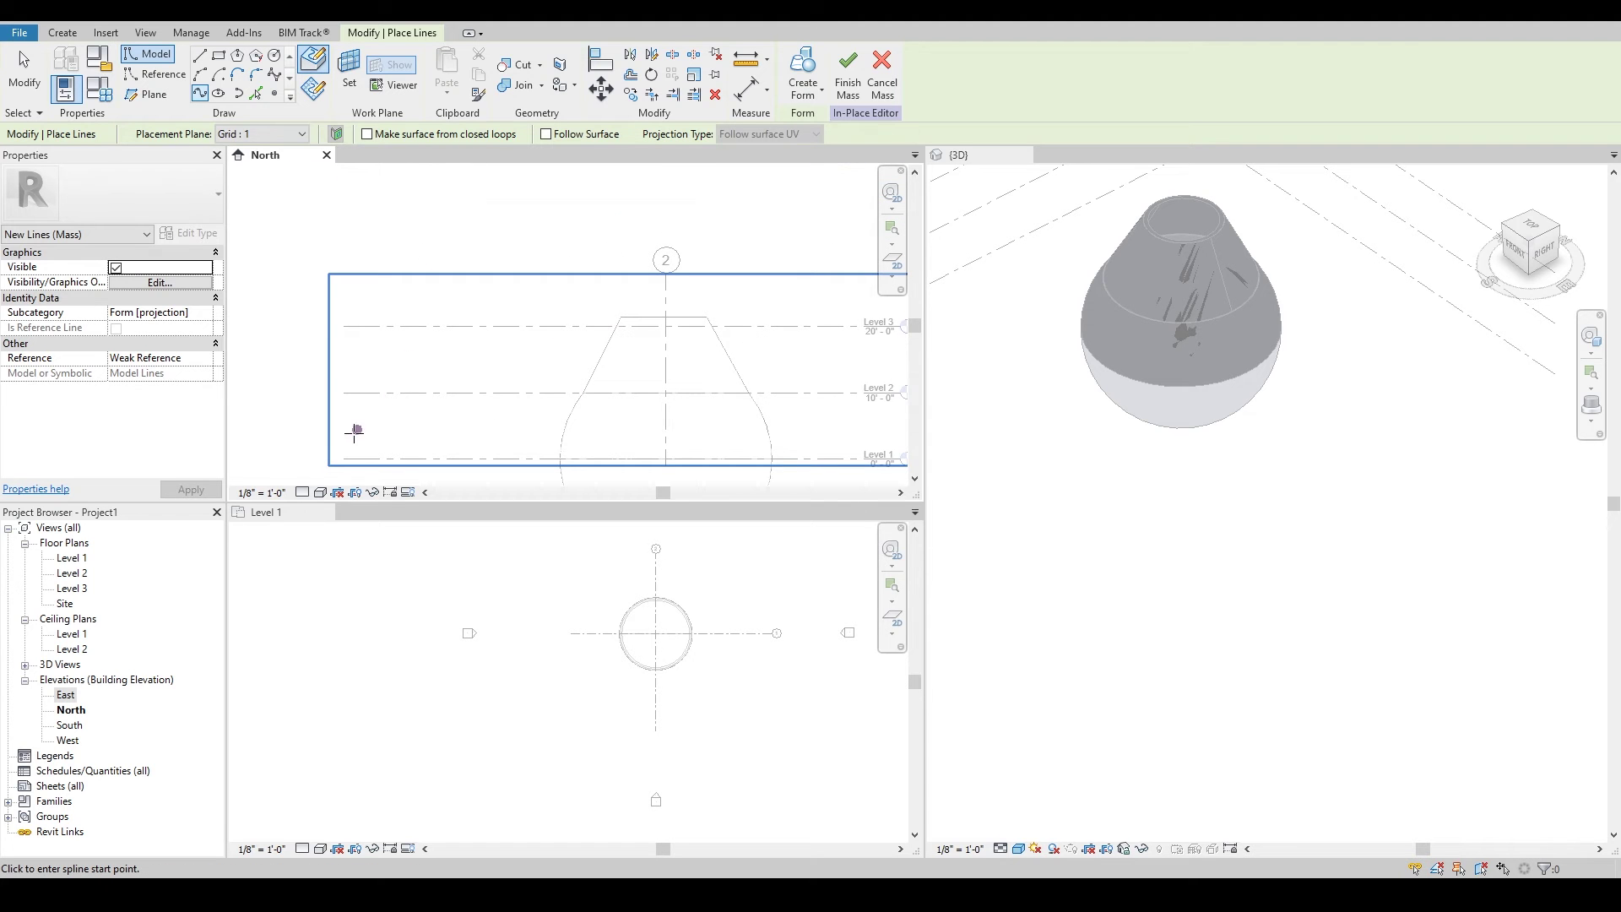
middle_drag(459, 372, 582, 352)
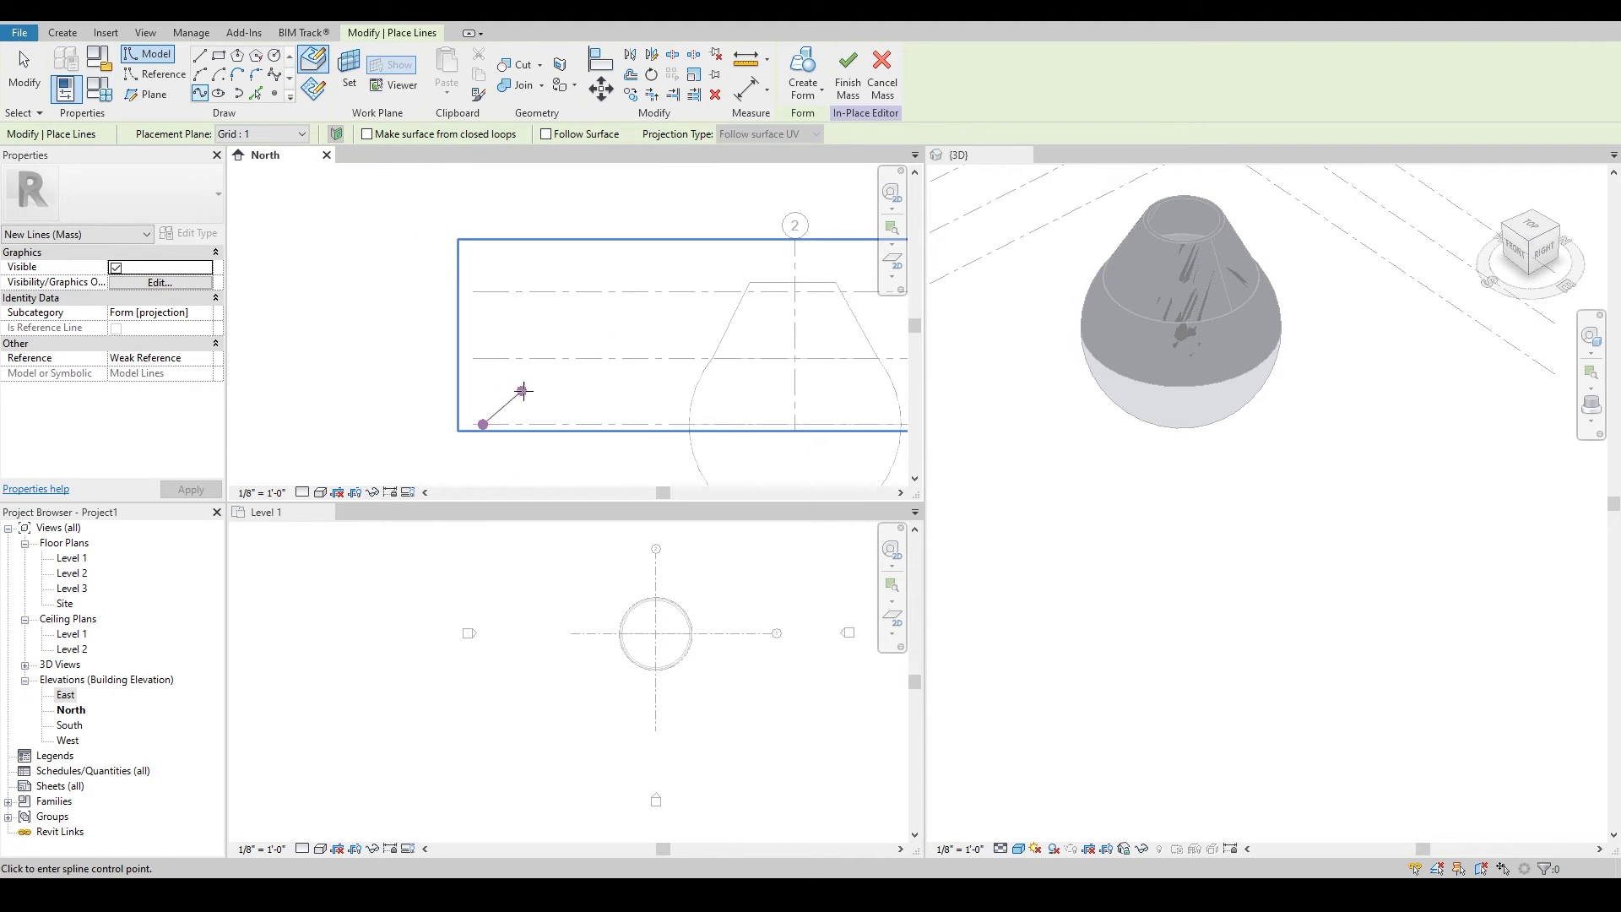
click(639, 424)
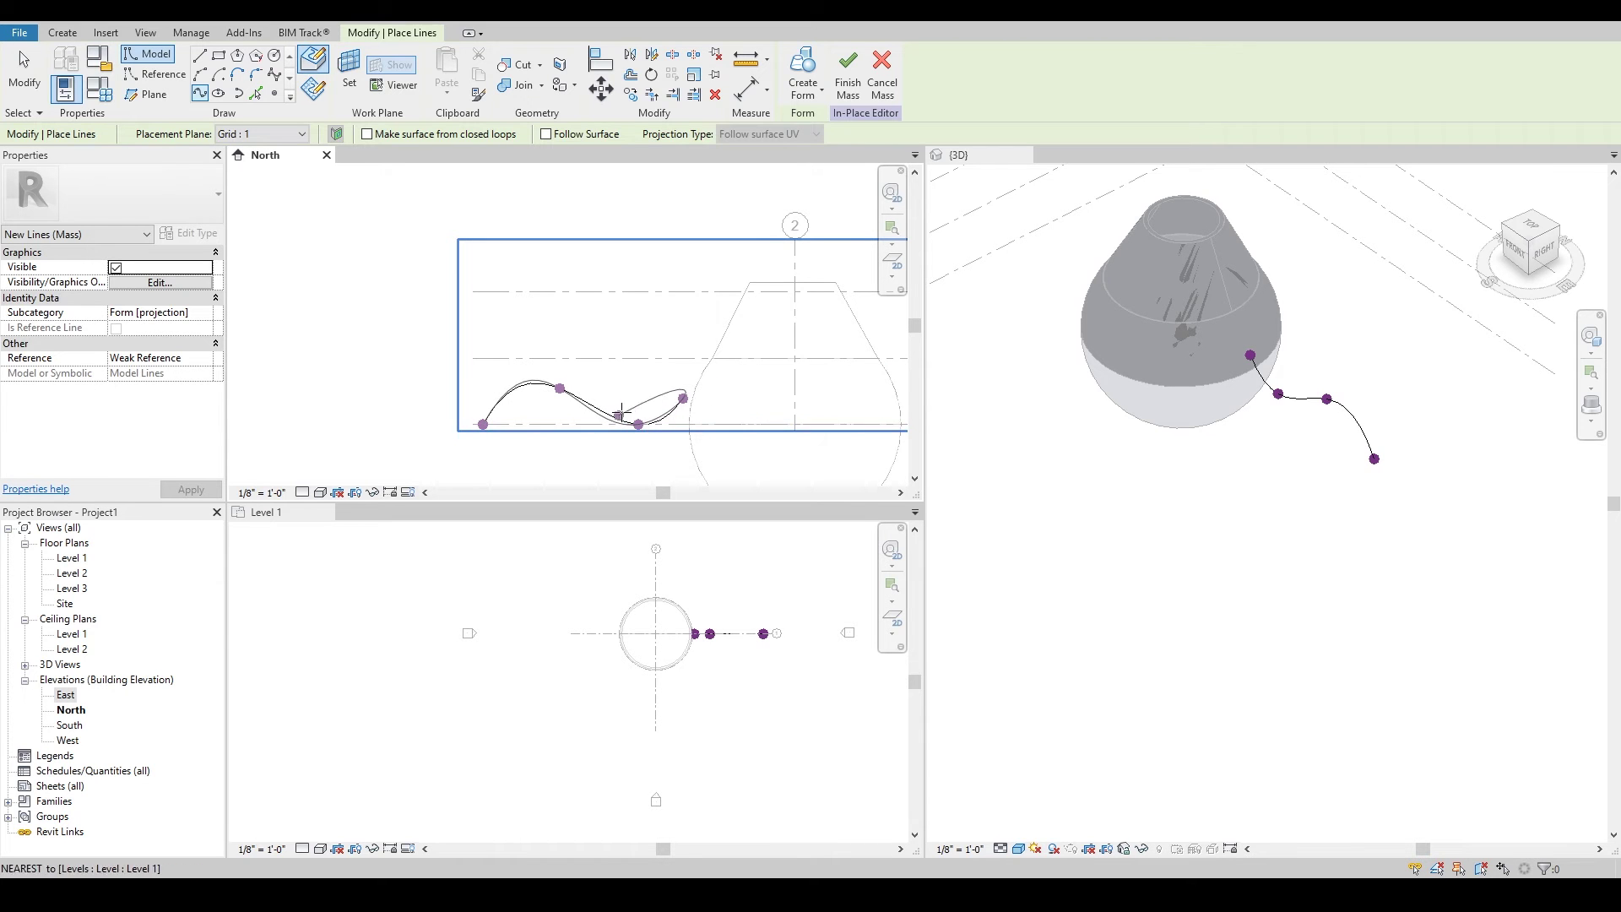
key(Escape)
key(Escape)
Lower the spline's crest point and its end point nearest the dome to flatten the wave
scroll(542, 376, up, 1)
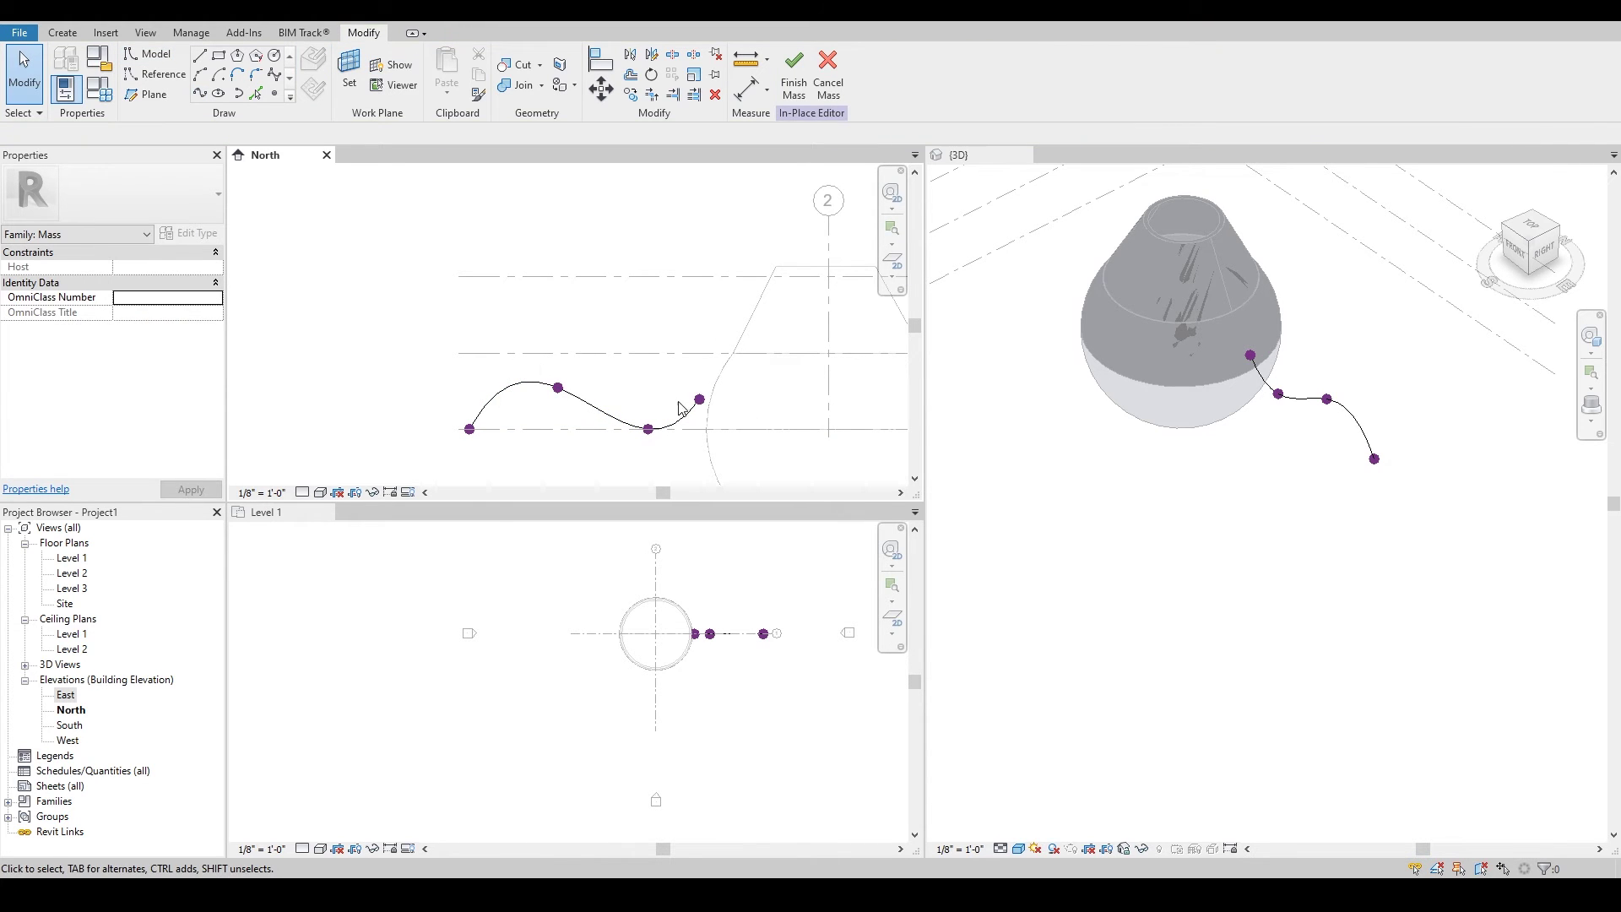
middle_drag(537, 376, 603, 403)
scroll(605, 403, up, 1)
drag(640, 430, 596, 404)
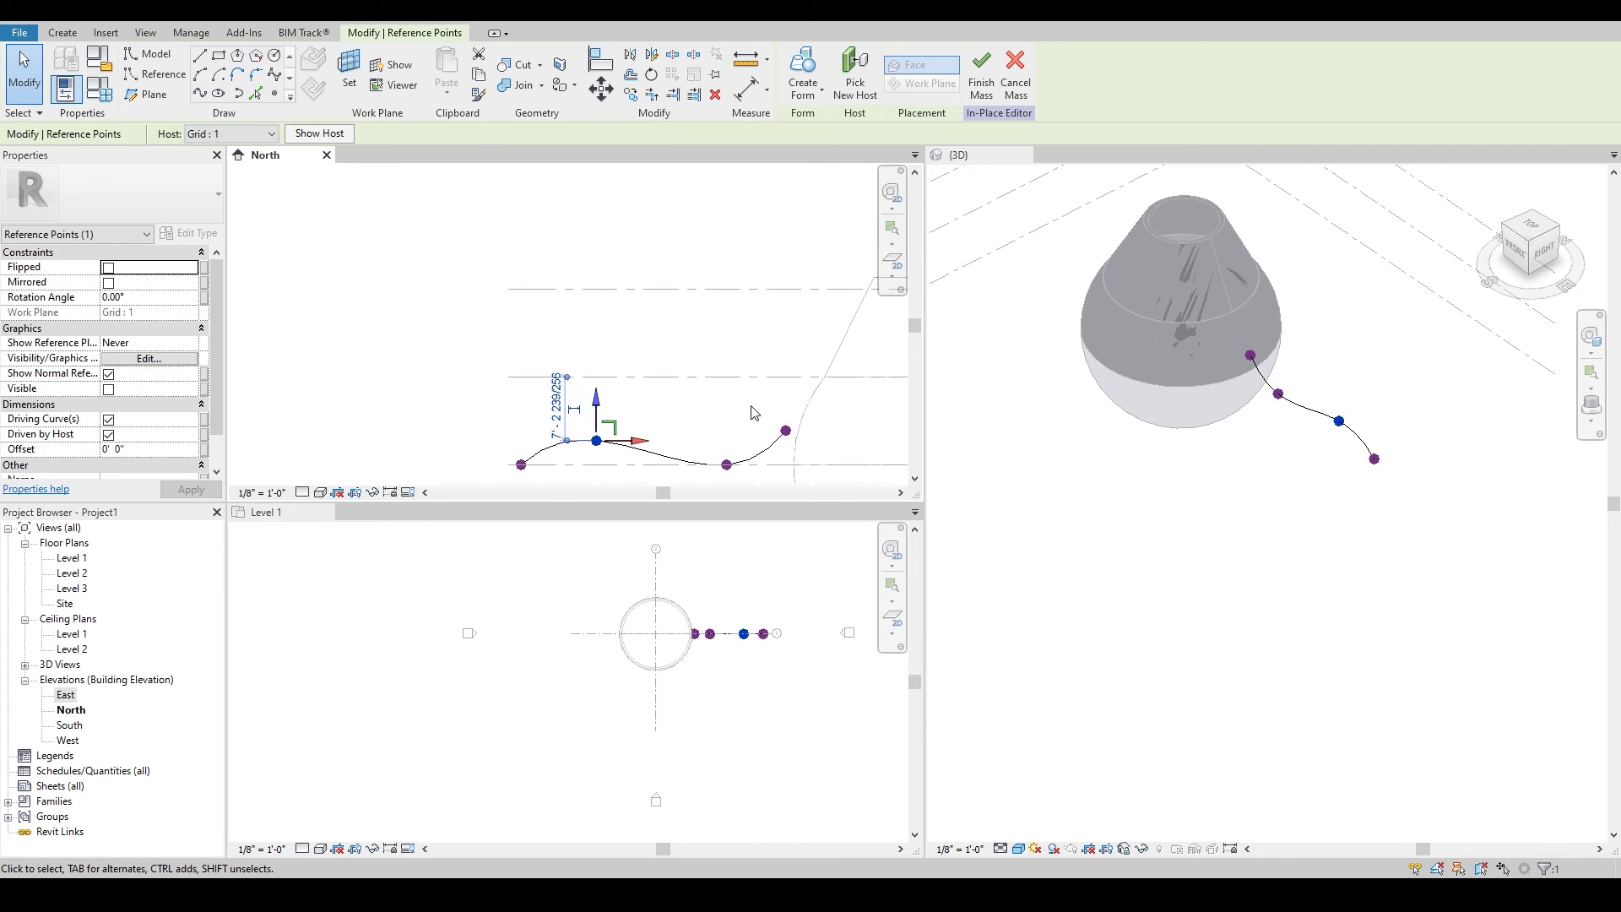
click(785, 430)
drag(786, 391, 785, 406)
key(Escape)
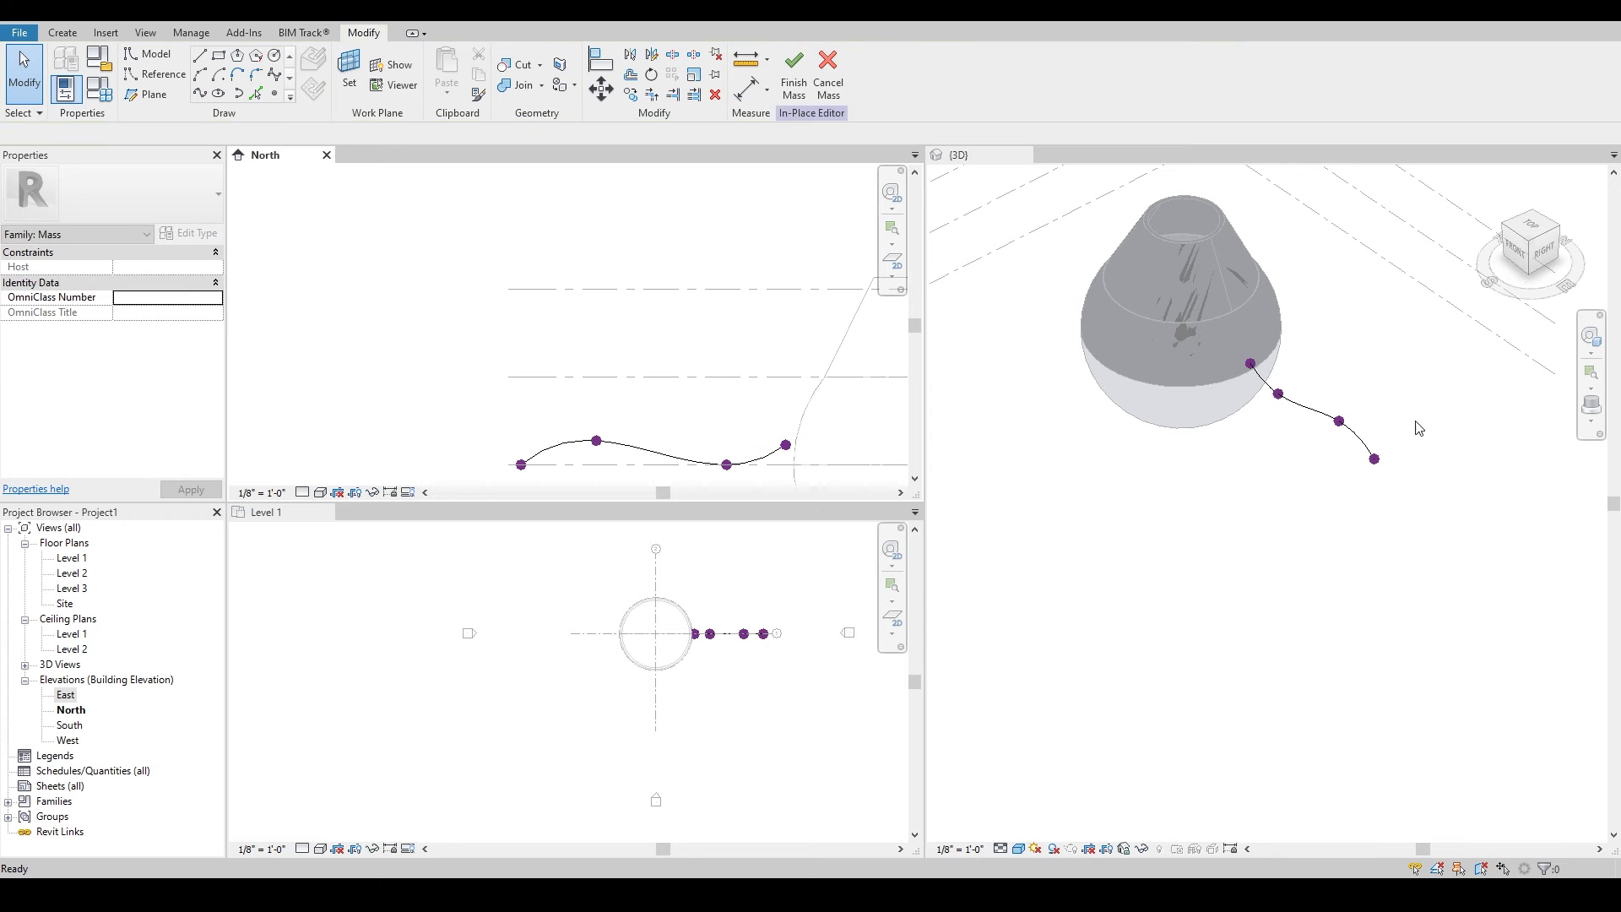
Copy the spline three times side by side in the top 3D view, spacing the first two copies 17' - 6" apart
scroll(1347, 403, down, 1)
shift+middle_drag(1347, 405, 1272, 502)
click(1531, 233)
click(1267, 503)
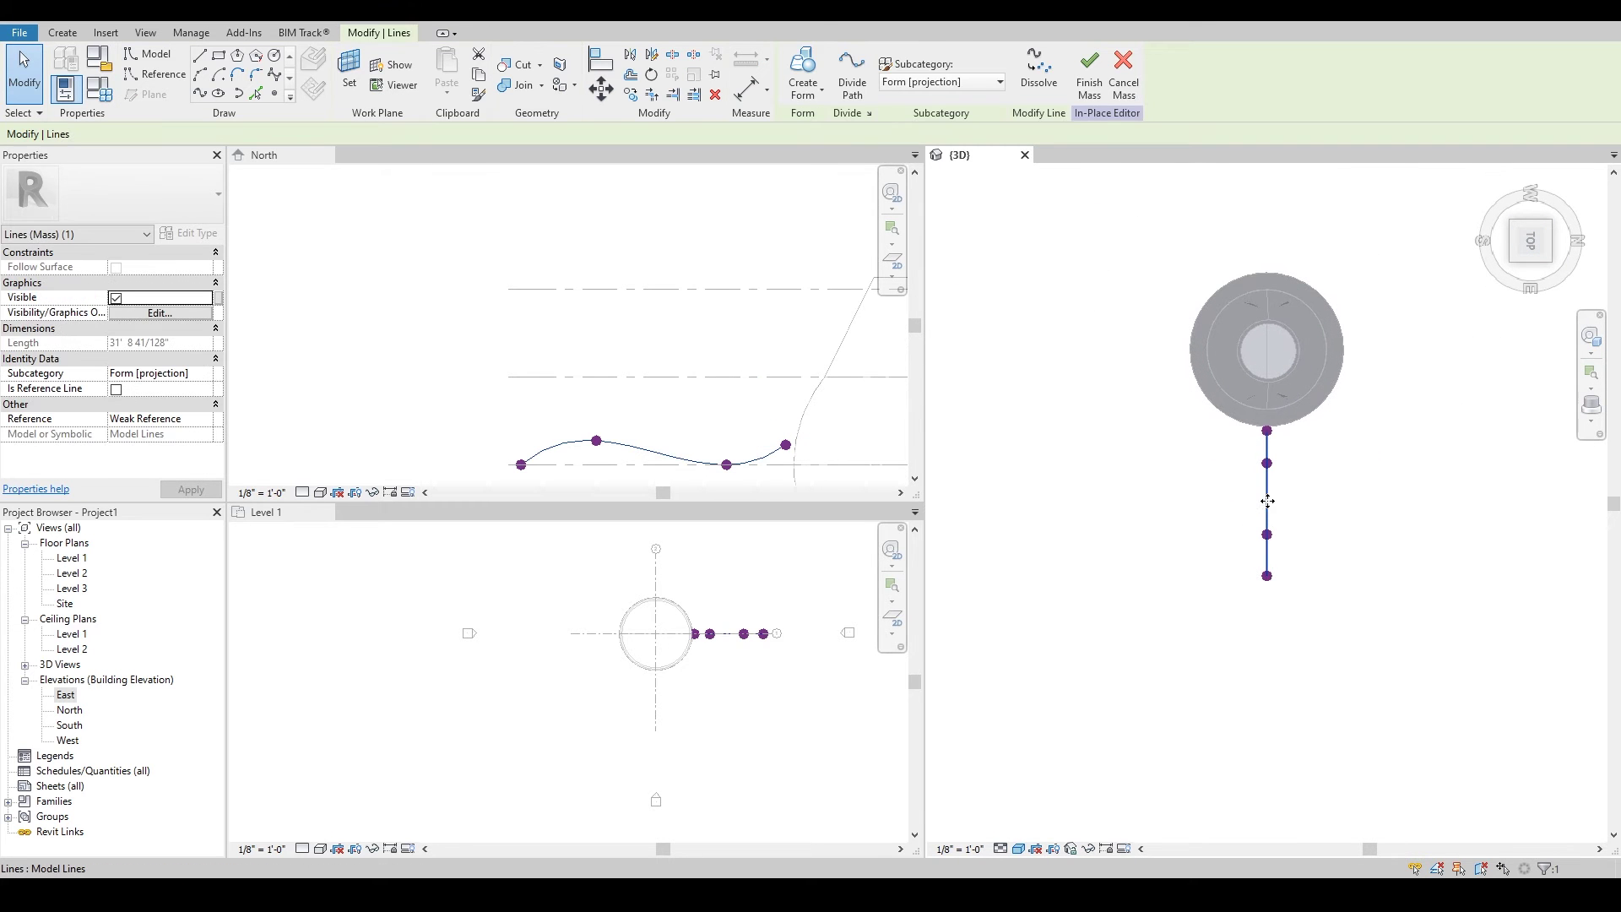
key(c)
click(1267, 500)
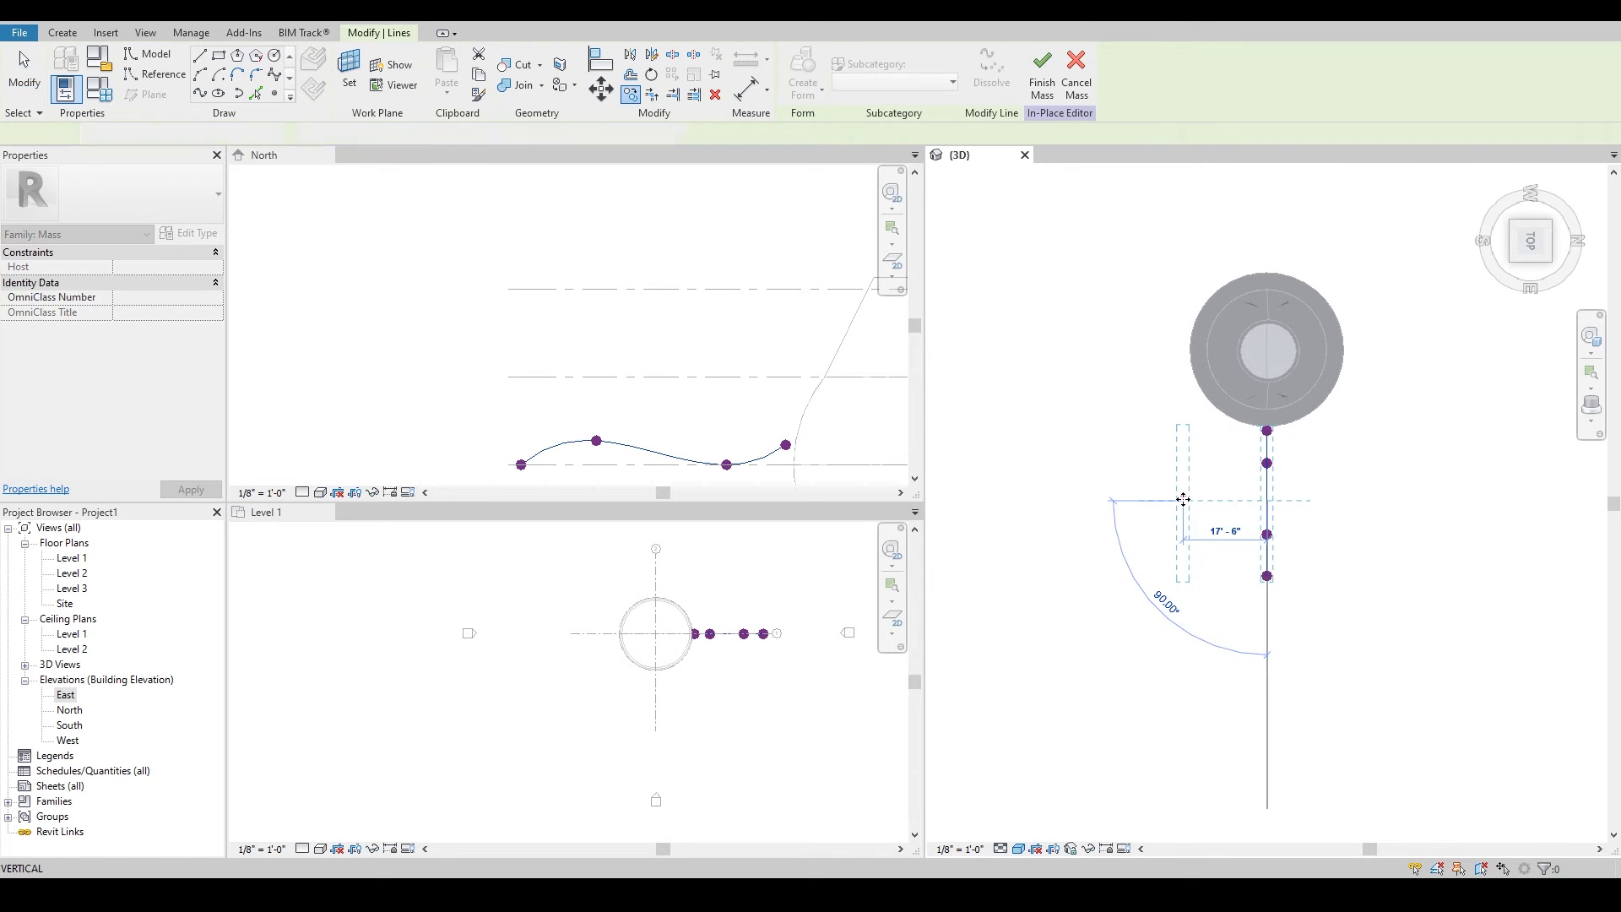
click(1182, 500)
key(c)
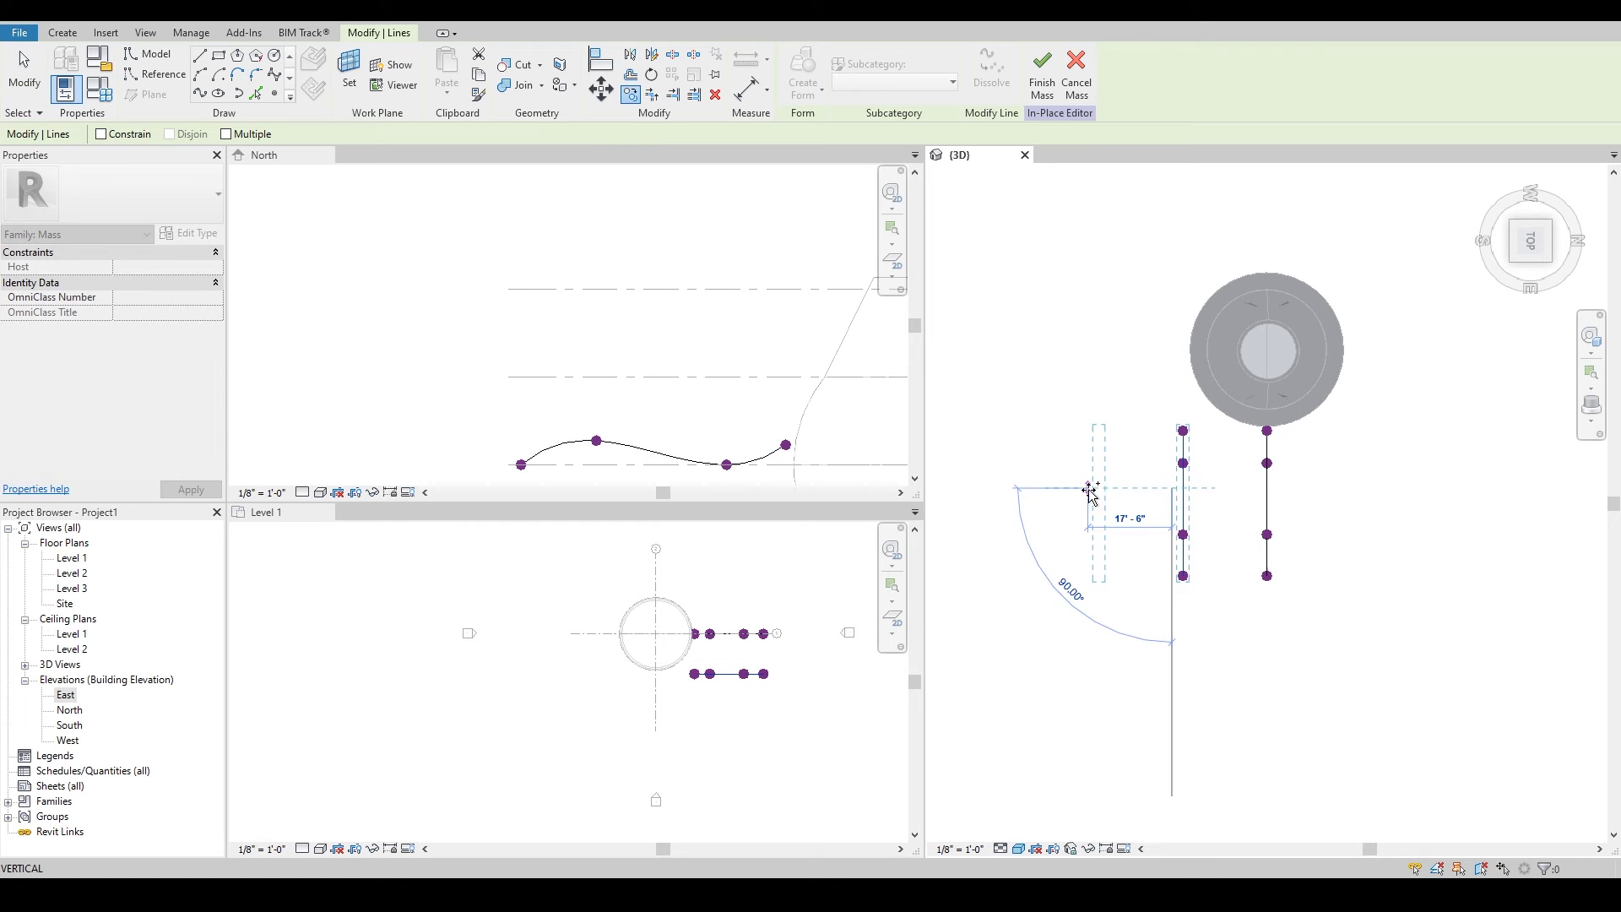
click(1090, 491)
key(c)
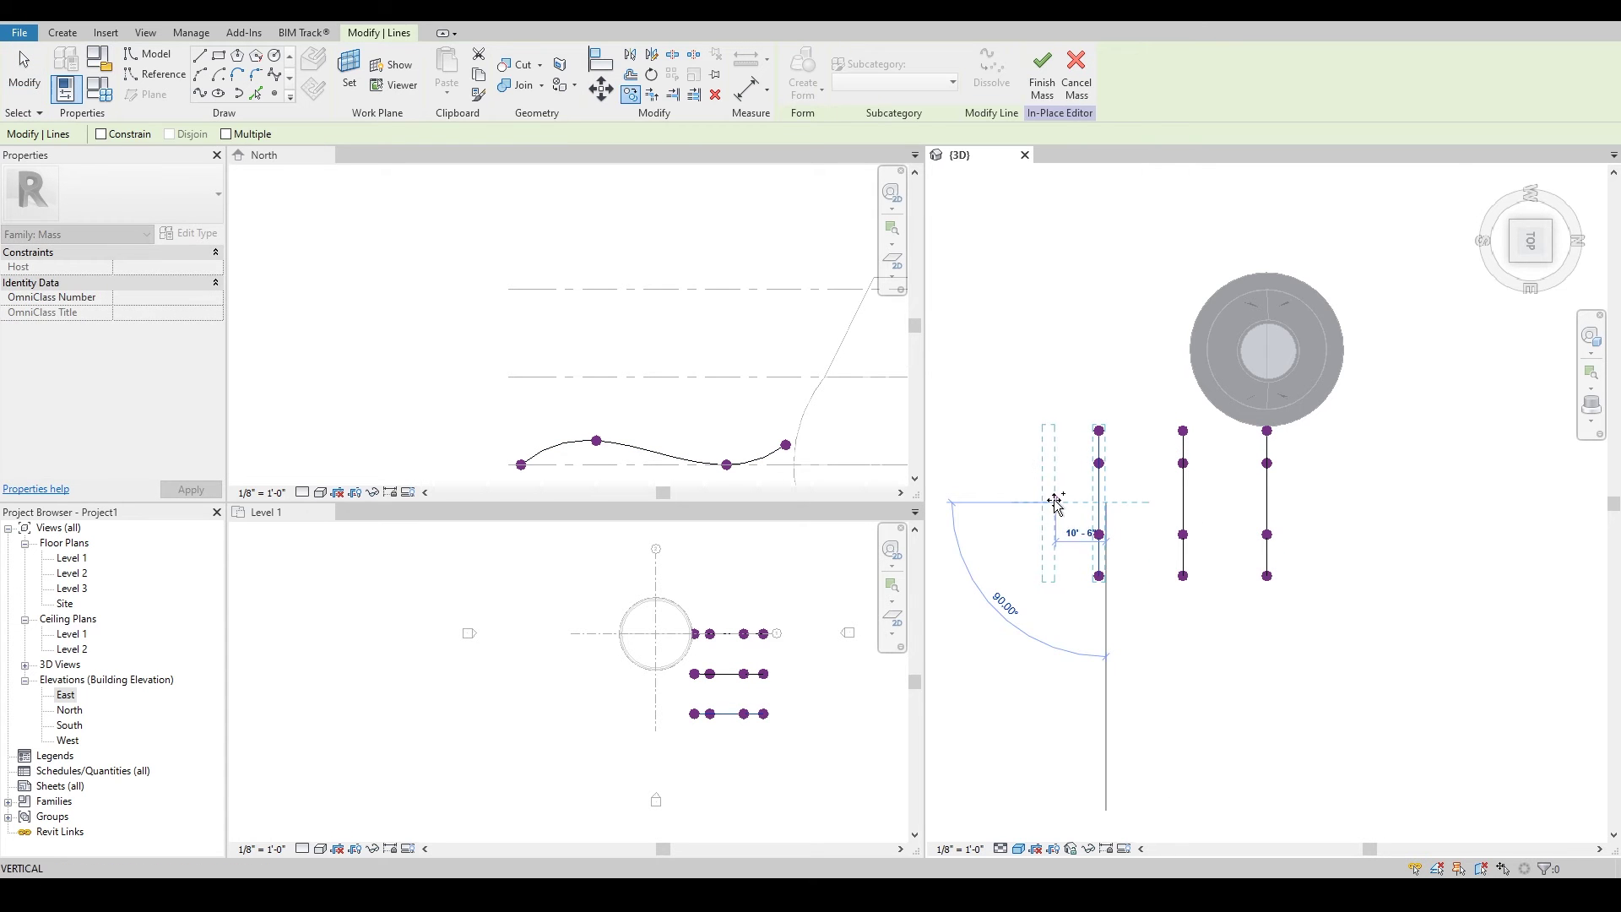
click(1035, 502)
Raise and lower individual control points on the original spline and its first two copies to vary their curvature
shift+middle_drag(1166, 557, 1095, 422)
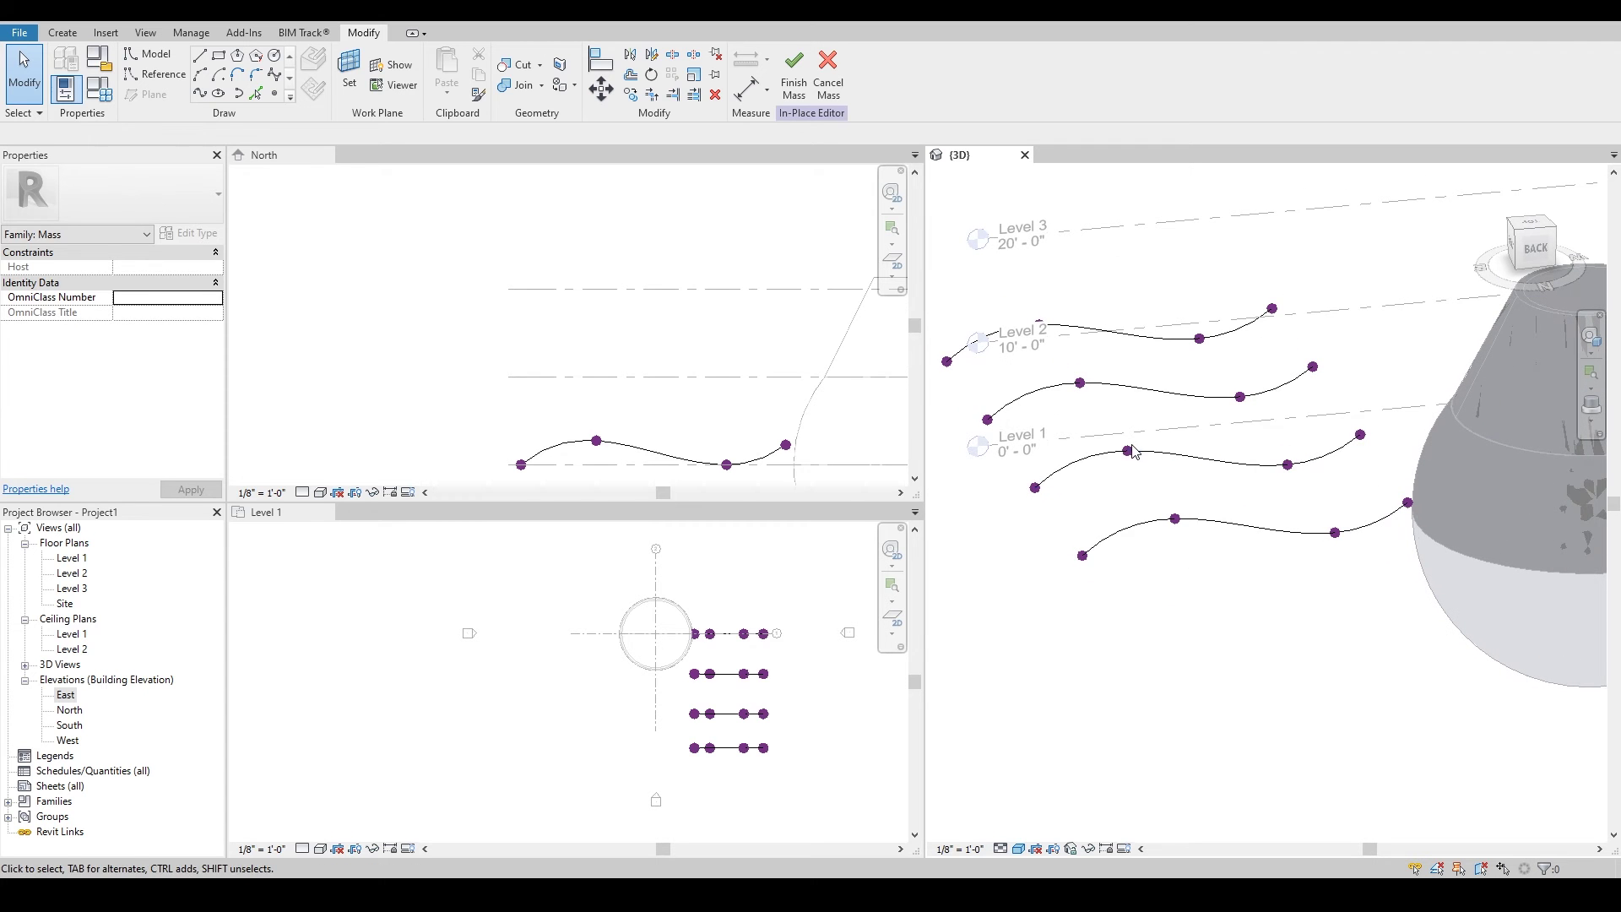
mouse_move(1141, 460)
mouse_down()
mouse_move(1135, 422)
mouse_move(1140, 440)
mouse_up()
click(1081, 380)
drag(1079, 355, 1081, 362)
click(1239, 395)
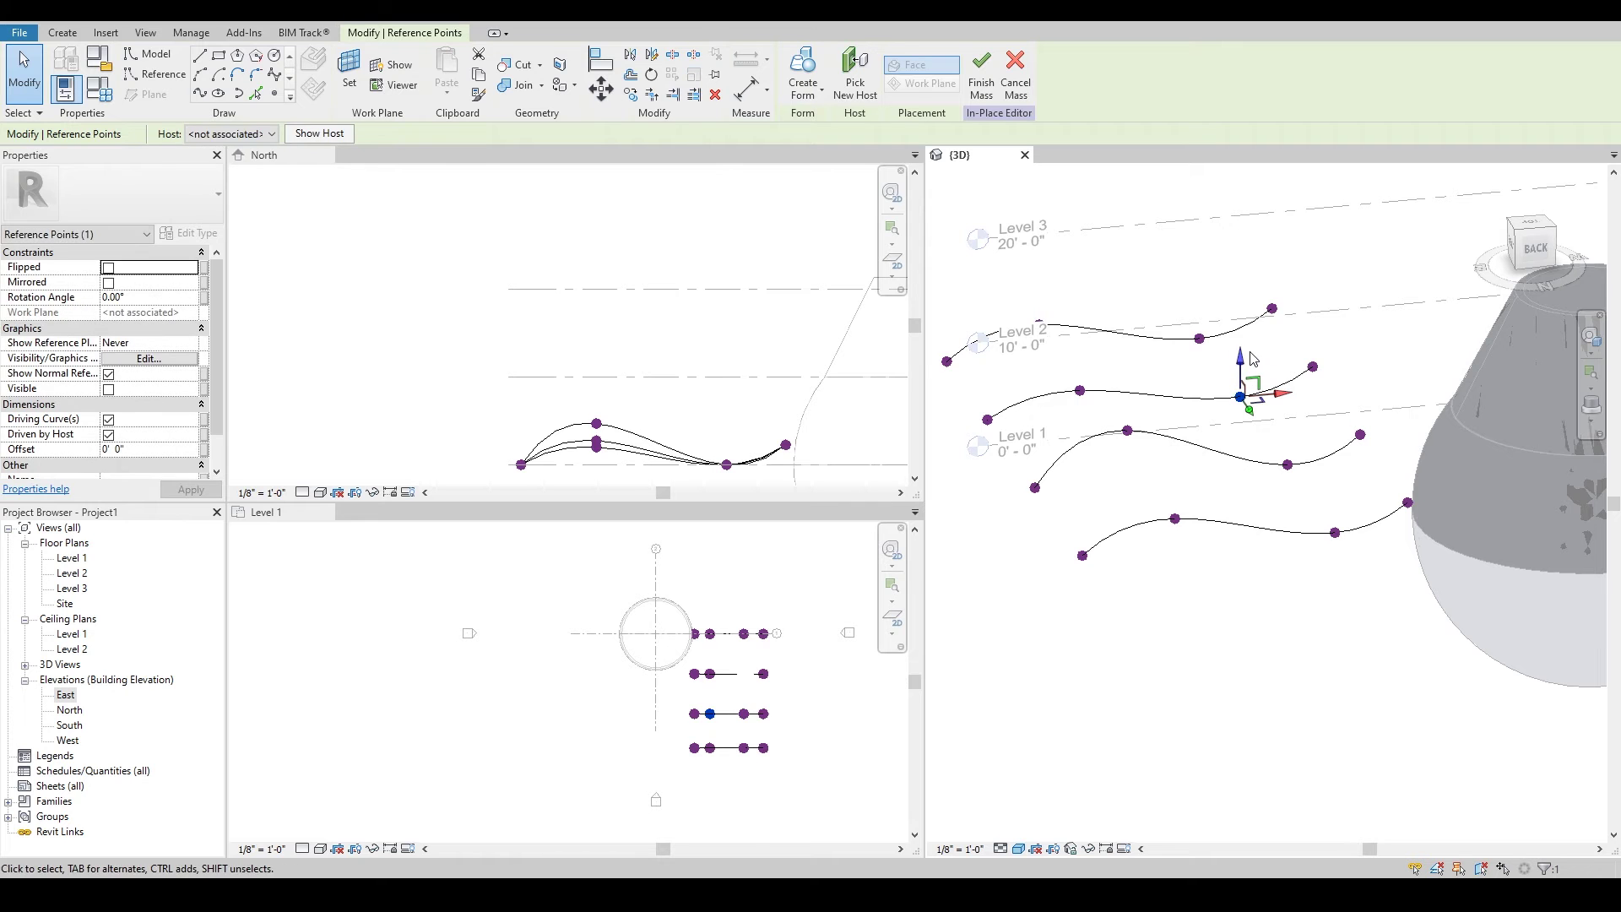
drag(1239, 361, 1314, 358)
click(1335, 532)
drag(1336, 488, 1407, 455)
click(1407, 502)
click(1350, 473)
Create a surface form through all four splines and finish the mass
middle_drag(1291, 472, 1319, 669)
scroll(1259, 664, down, 1)
shift+middle_drag(1277, 745, 1279, 767)
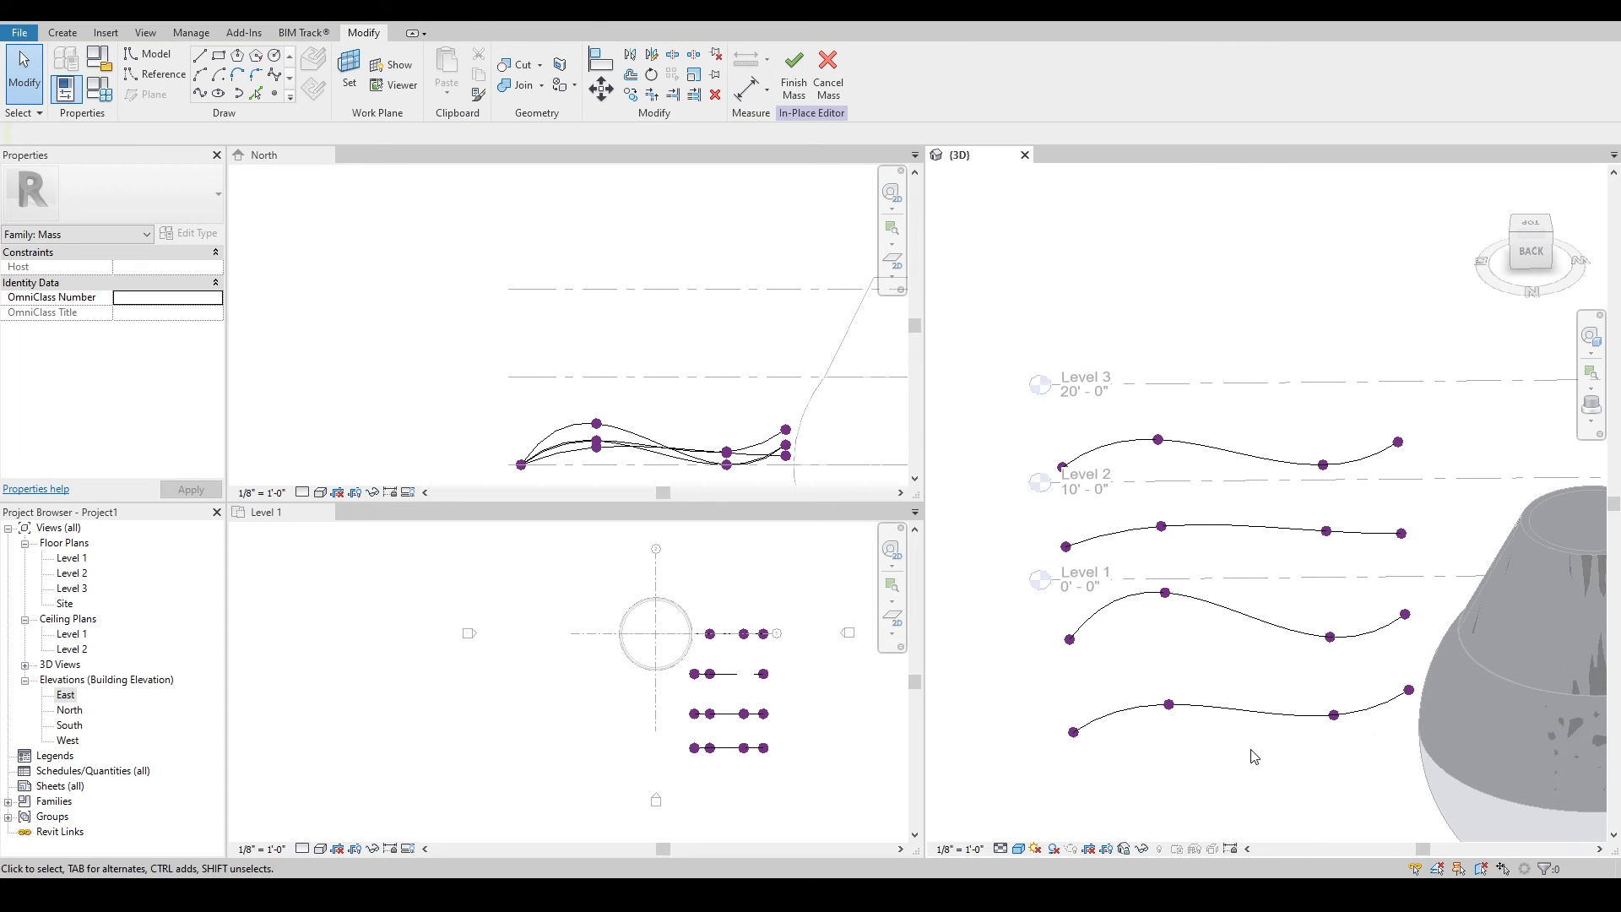
drag(1281, 767, 1233, 563)
drag(1238, 425, 1240, 420)
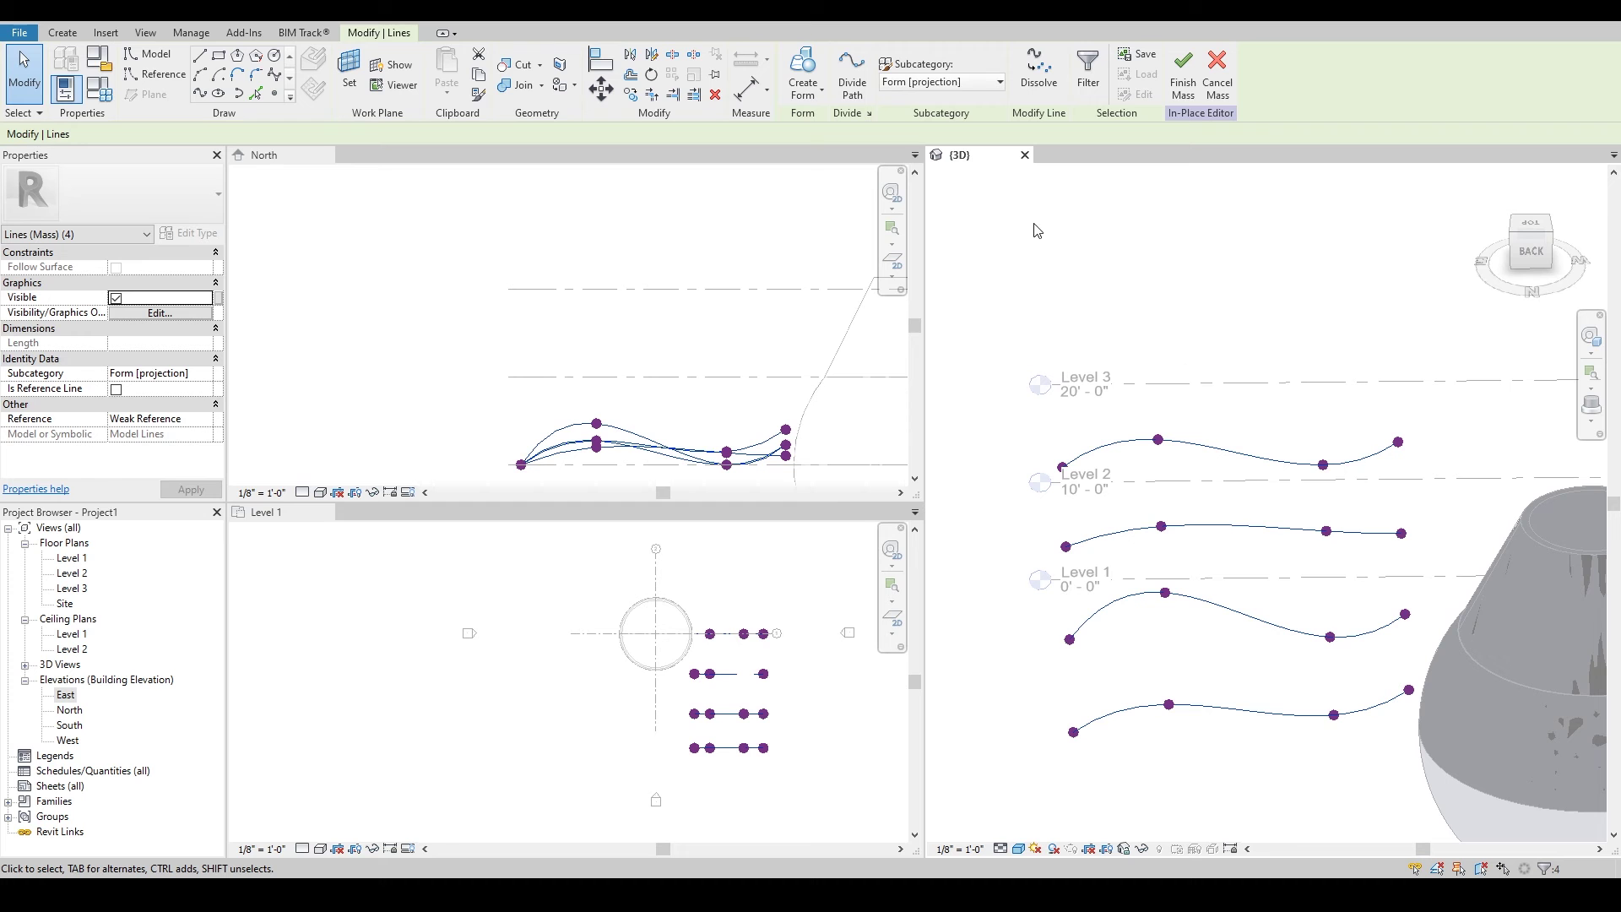
click(807, 62)
shift+middle_drag(1338, 687, 1198, 650)
click(794, 88)
shift+middle_drag(1364, 623, 1190, 524)
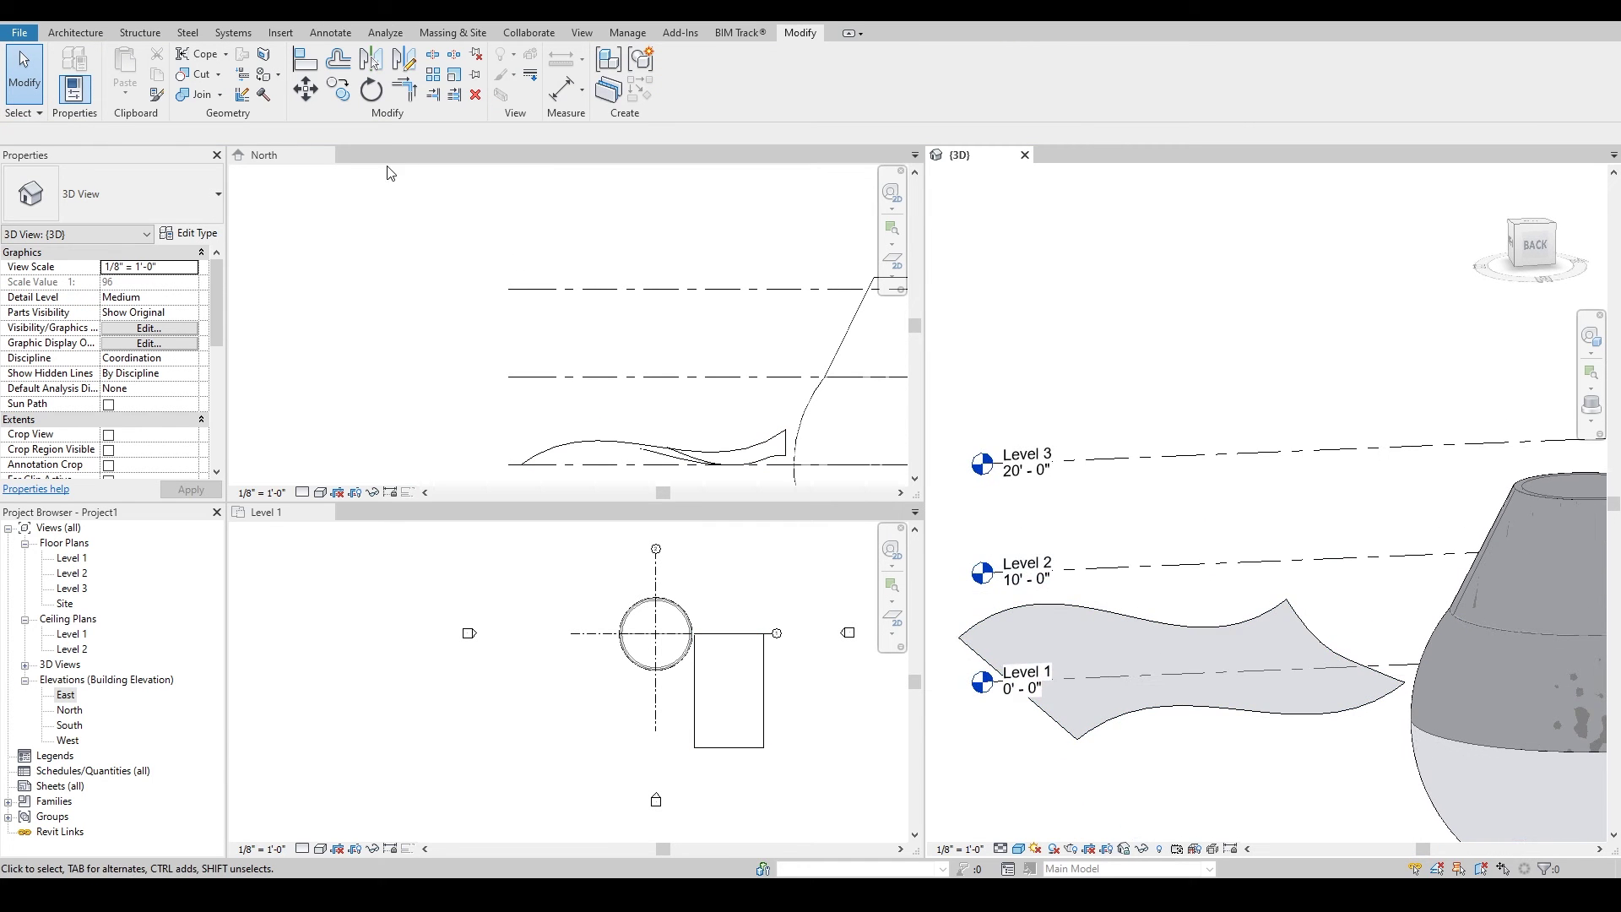
Place a Generic - 12" roof by face on the wavy mass surface and switch the mass display to Show Mass by View Settings
click(448, 34)
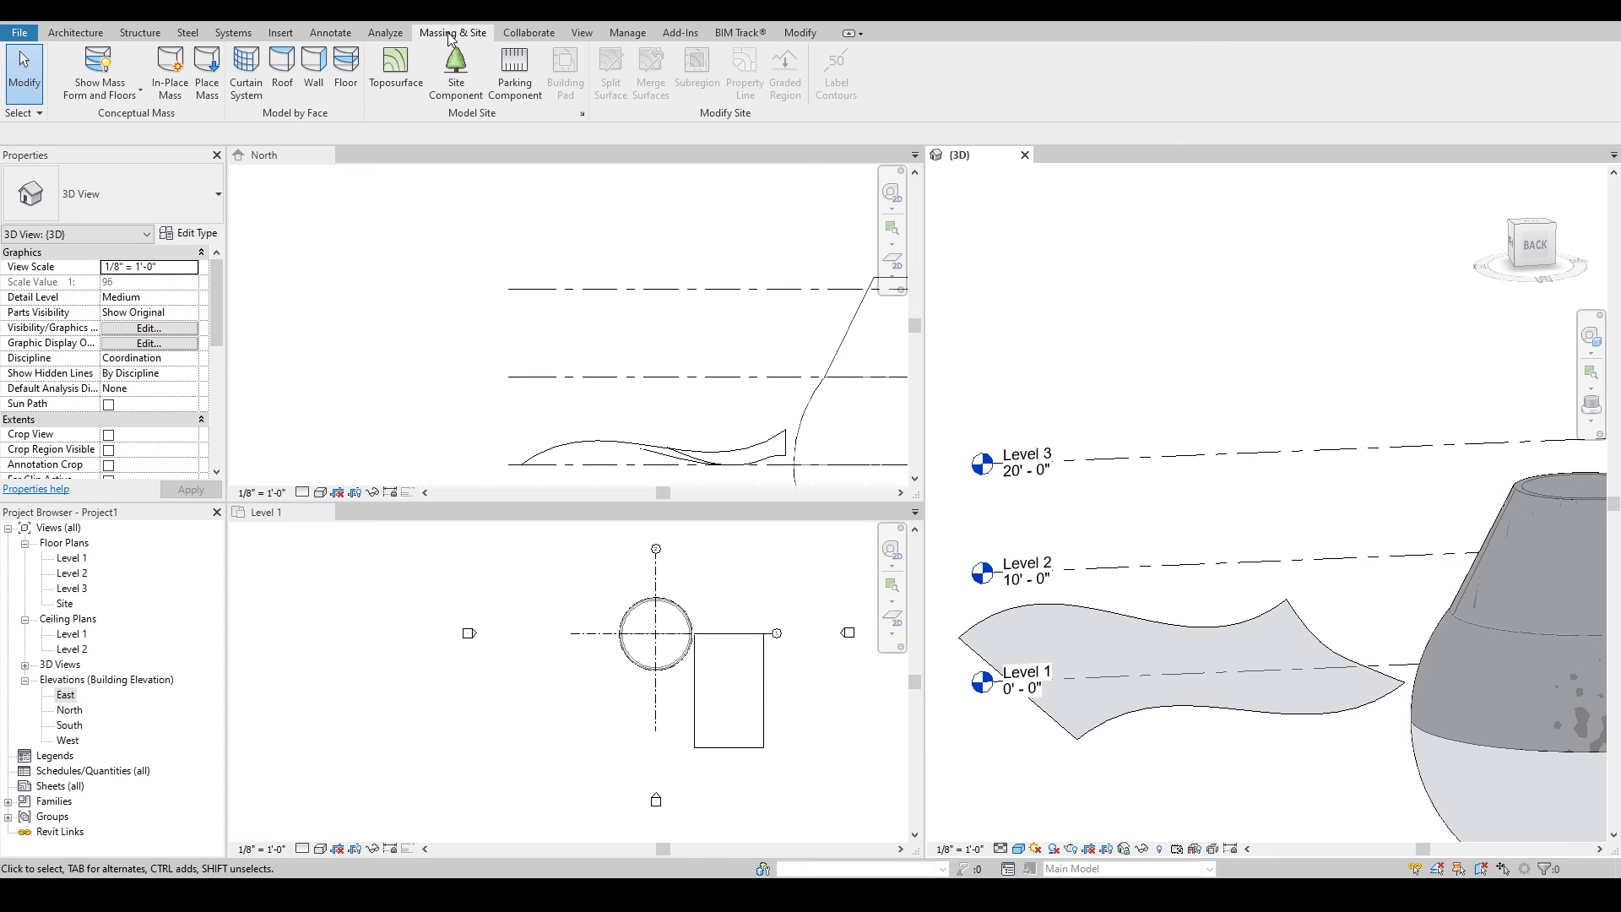
click(282, 71)
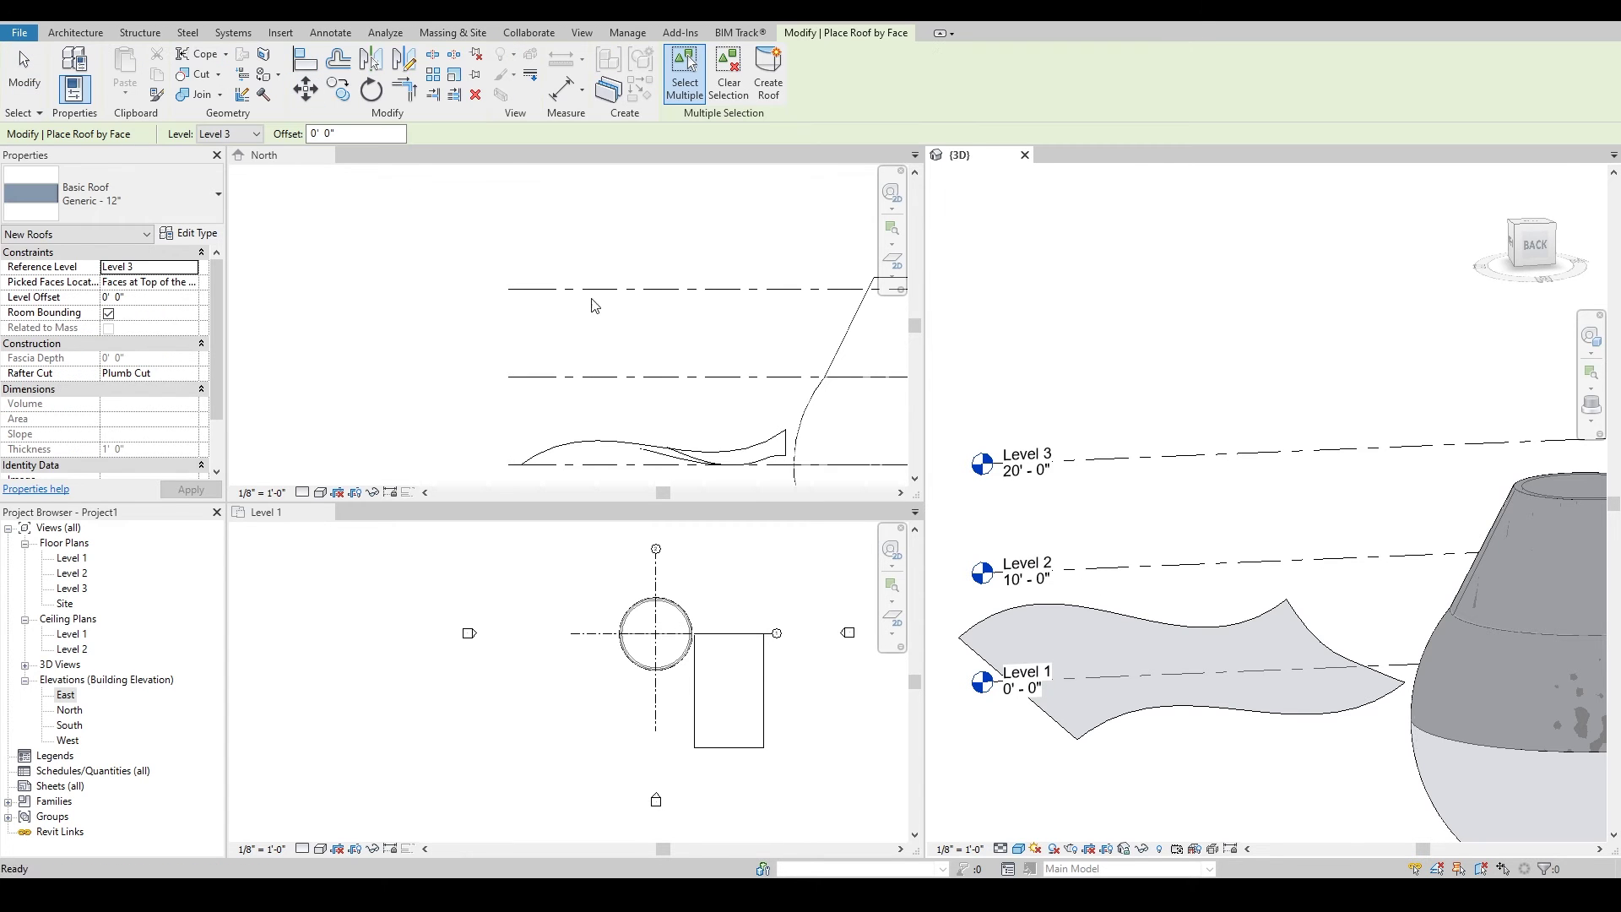
click(1280, 613)
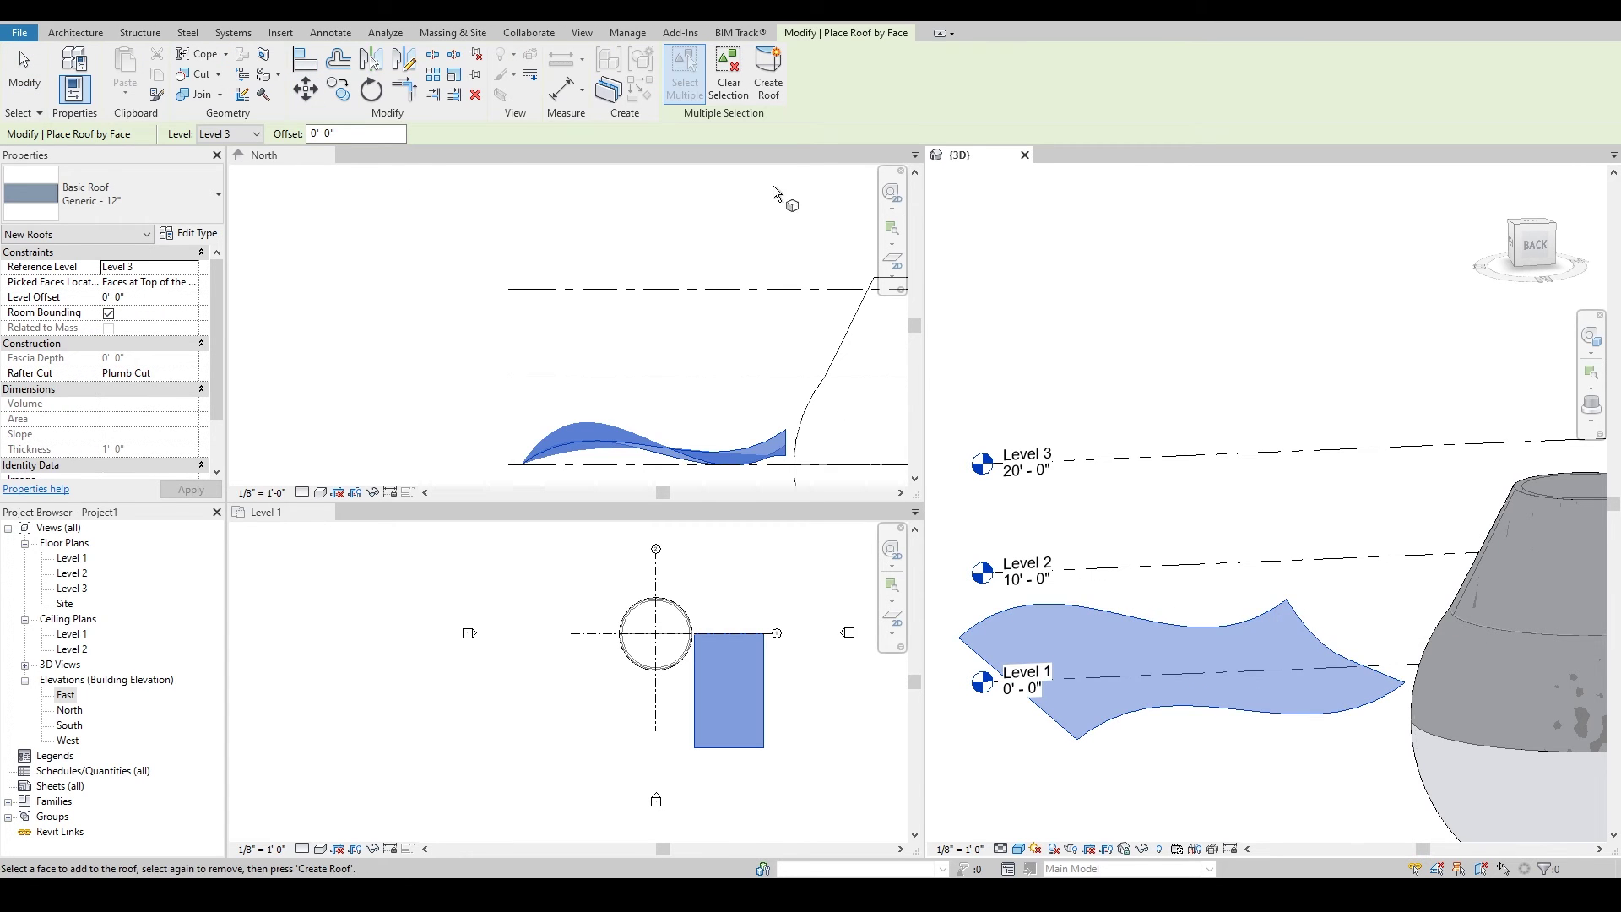
click(768, 72)
shift+middle_drag(1167, 728, 840, 443)
click(452, 32)
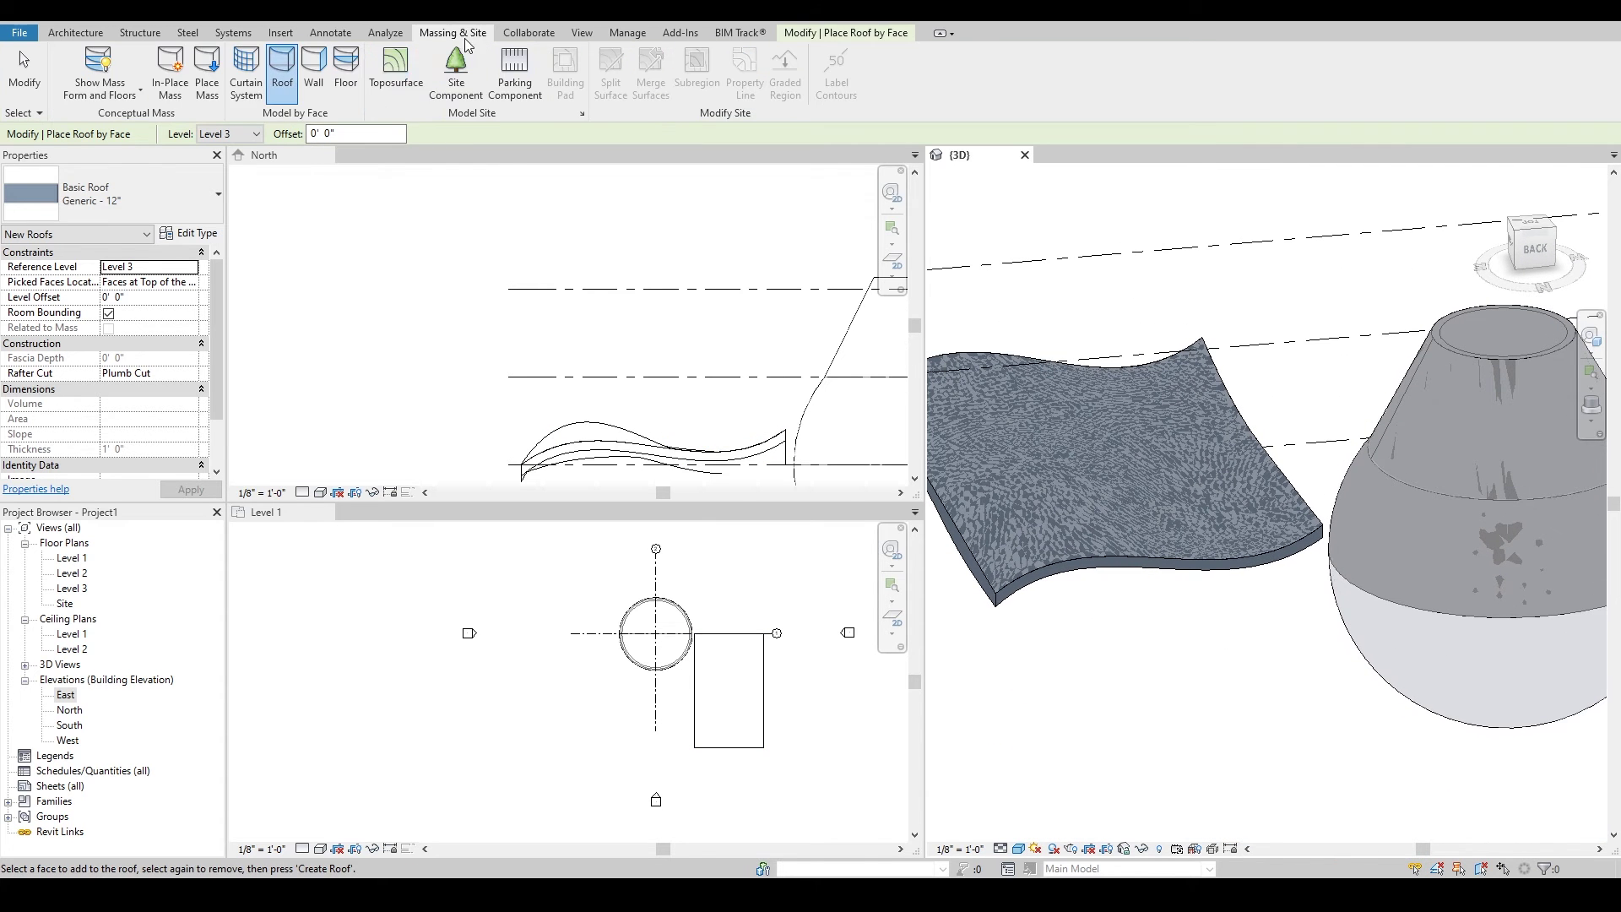
shift+middle_drag(1097, 406, 1316, 566)
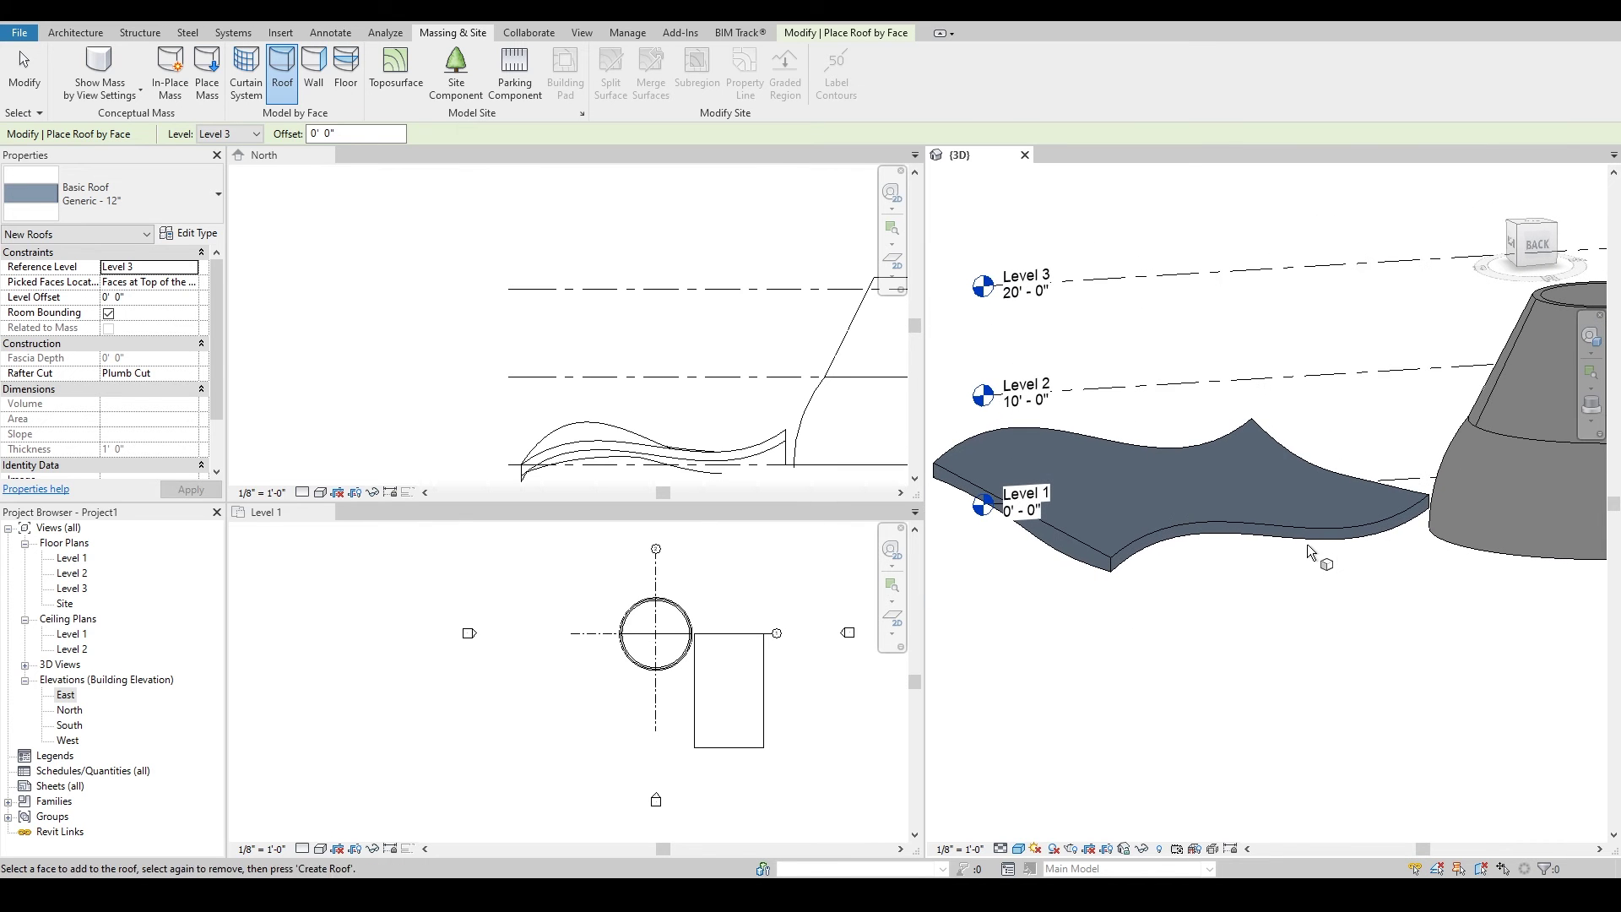
Set the wavy roof's reference level to Level 3 with a level offset of 10' 0"
click(1334, 515)
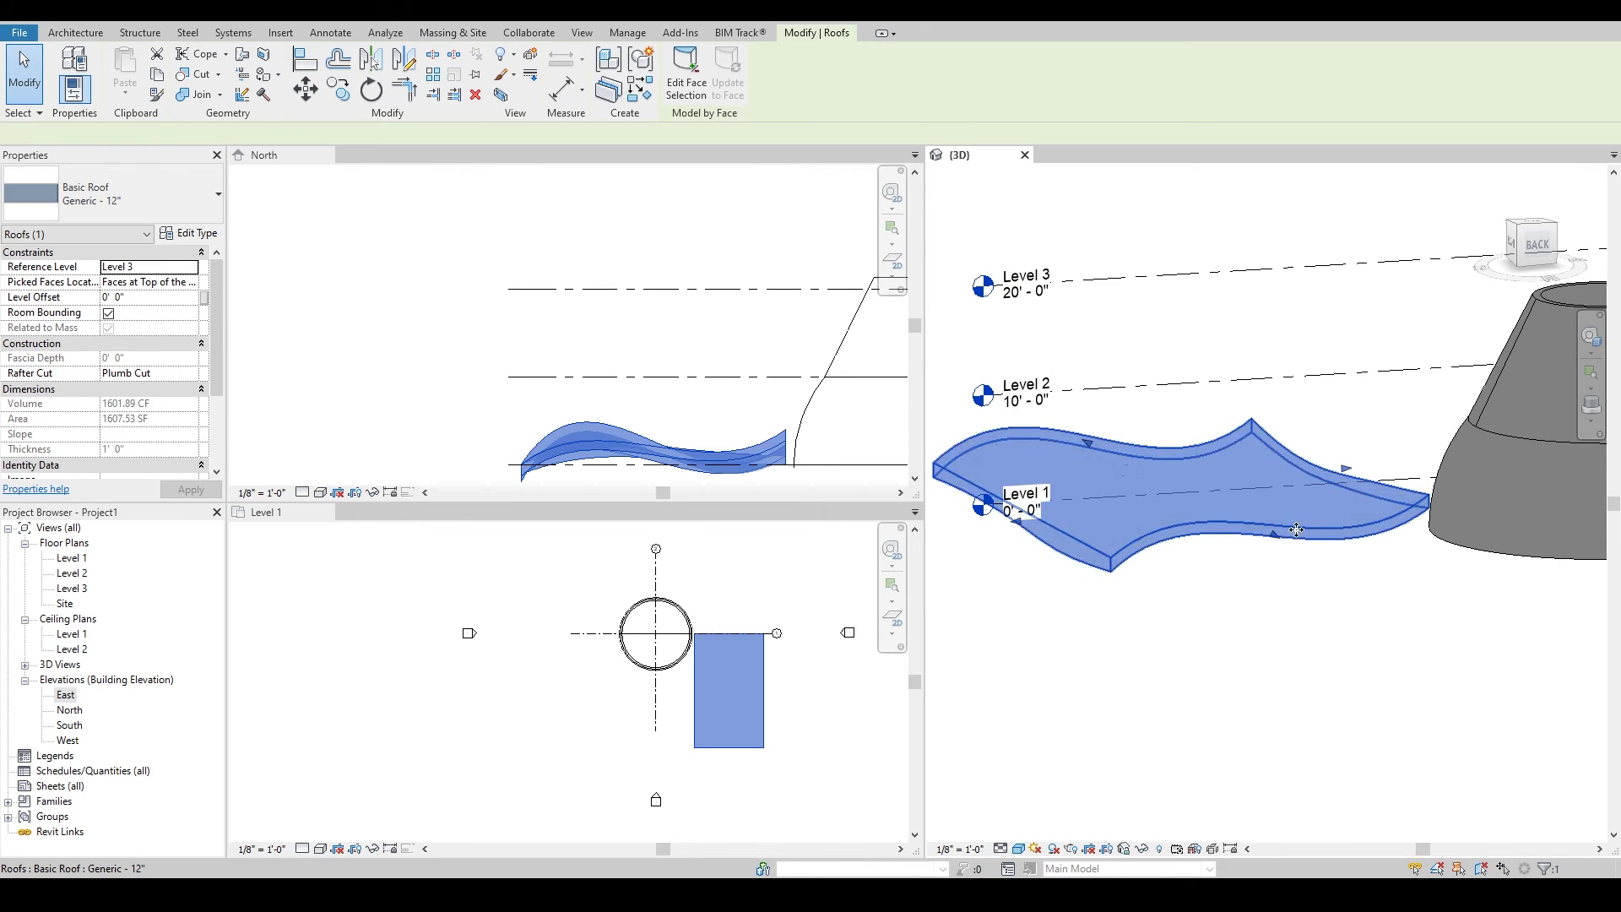
click(197, 268)
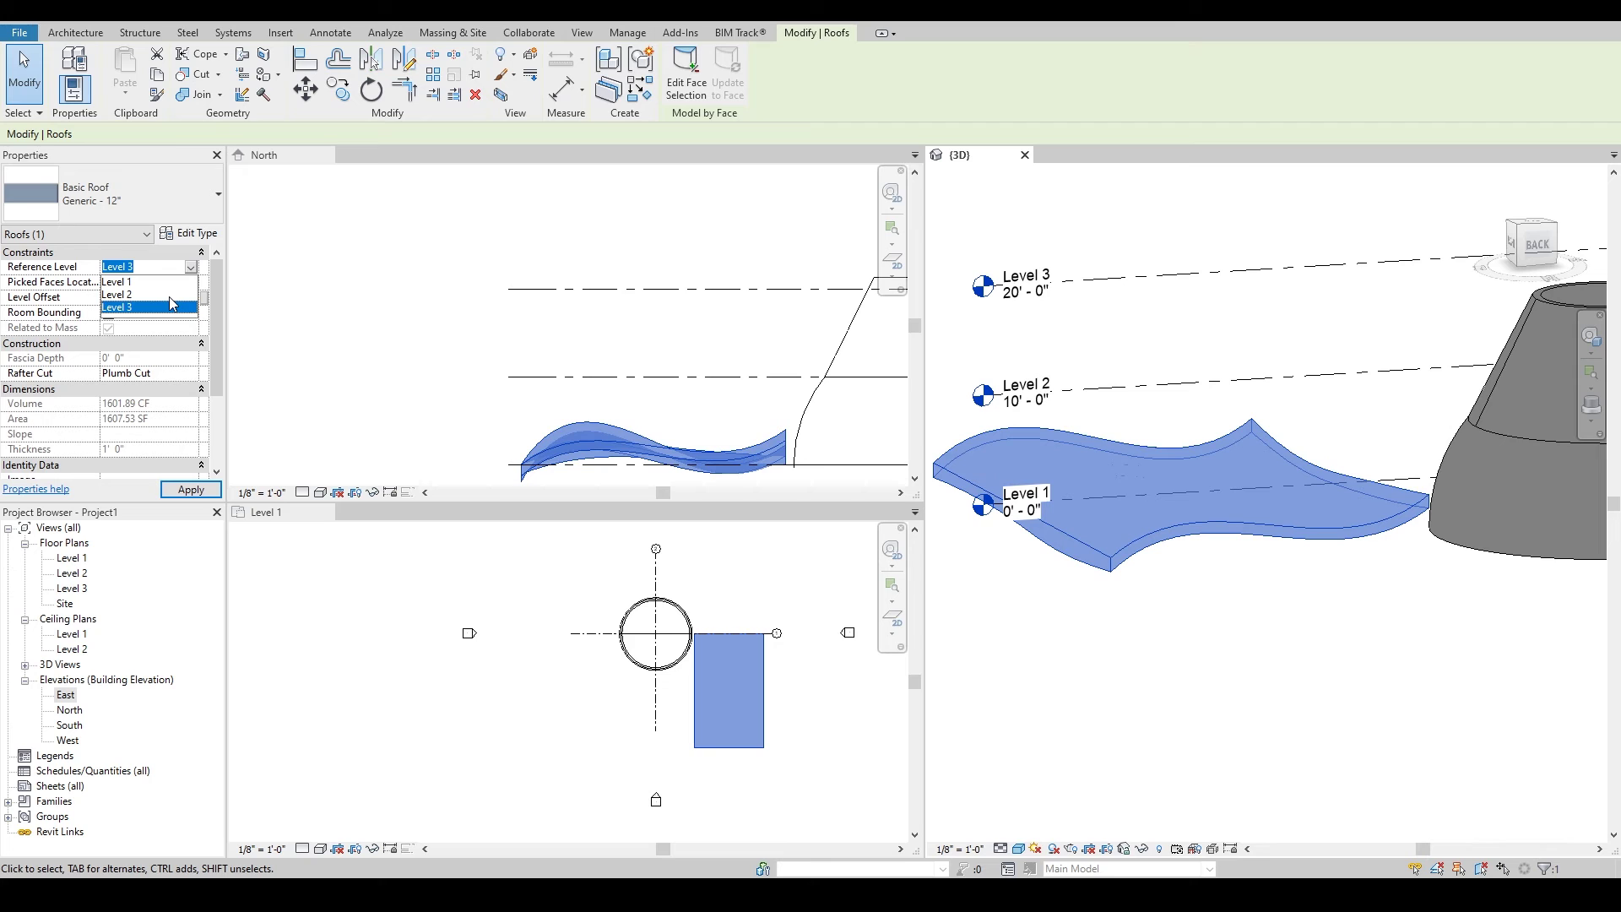
click(118, 294)
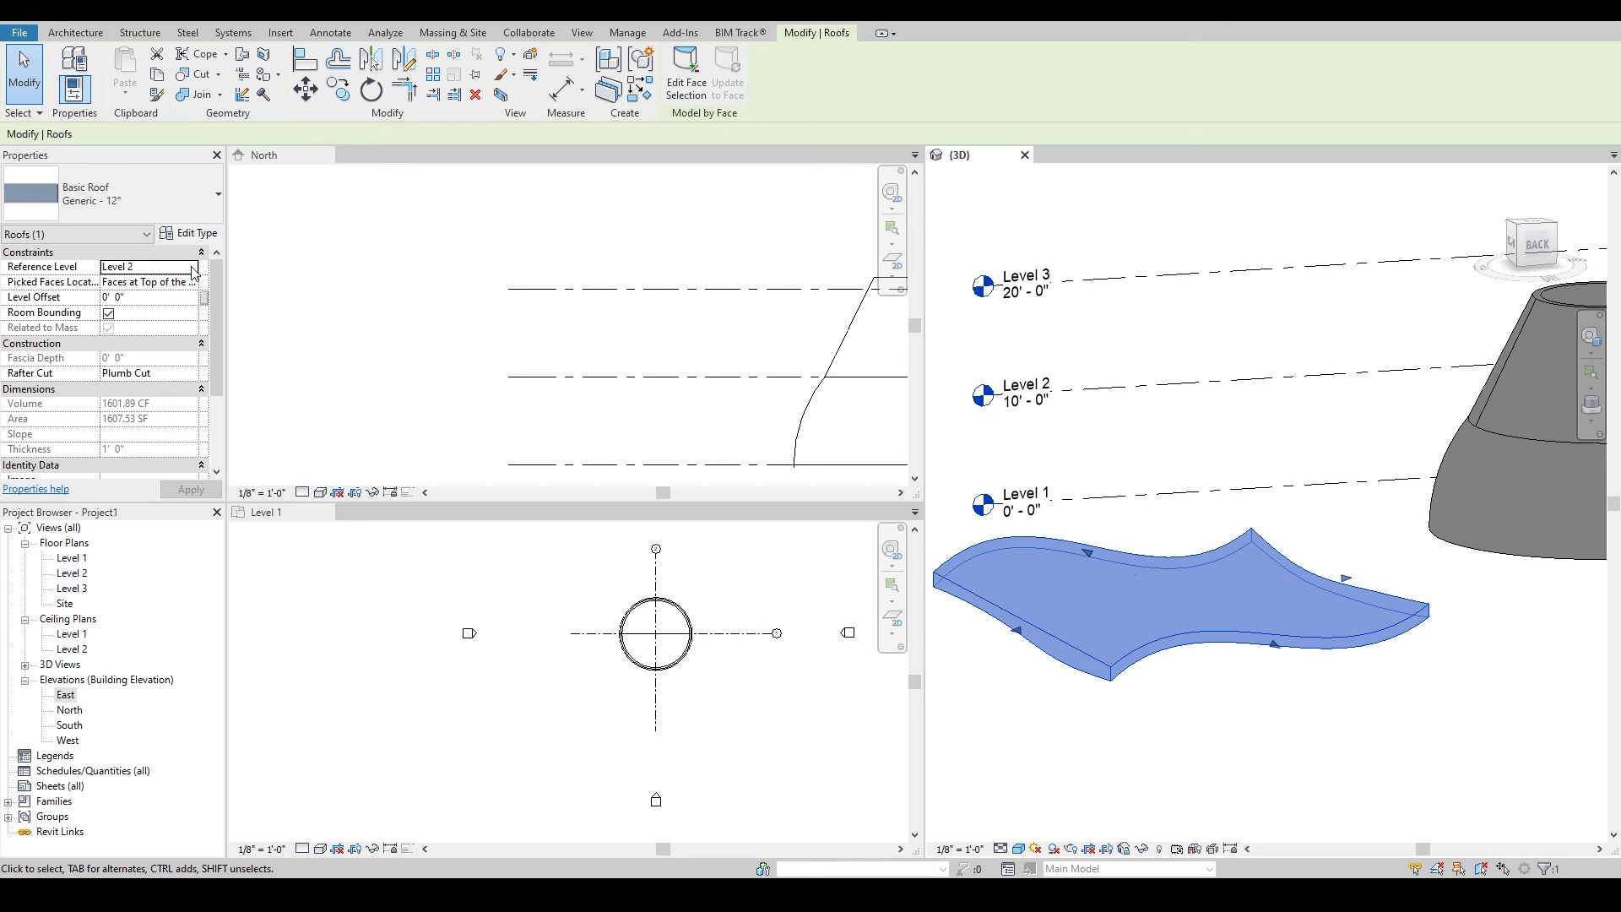
click(192, 268)
click(193, 305)
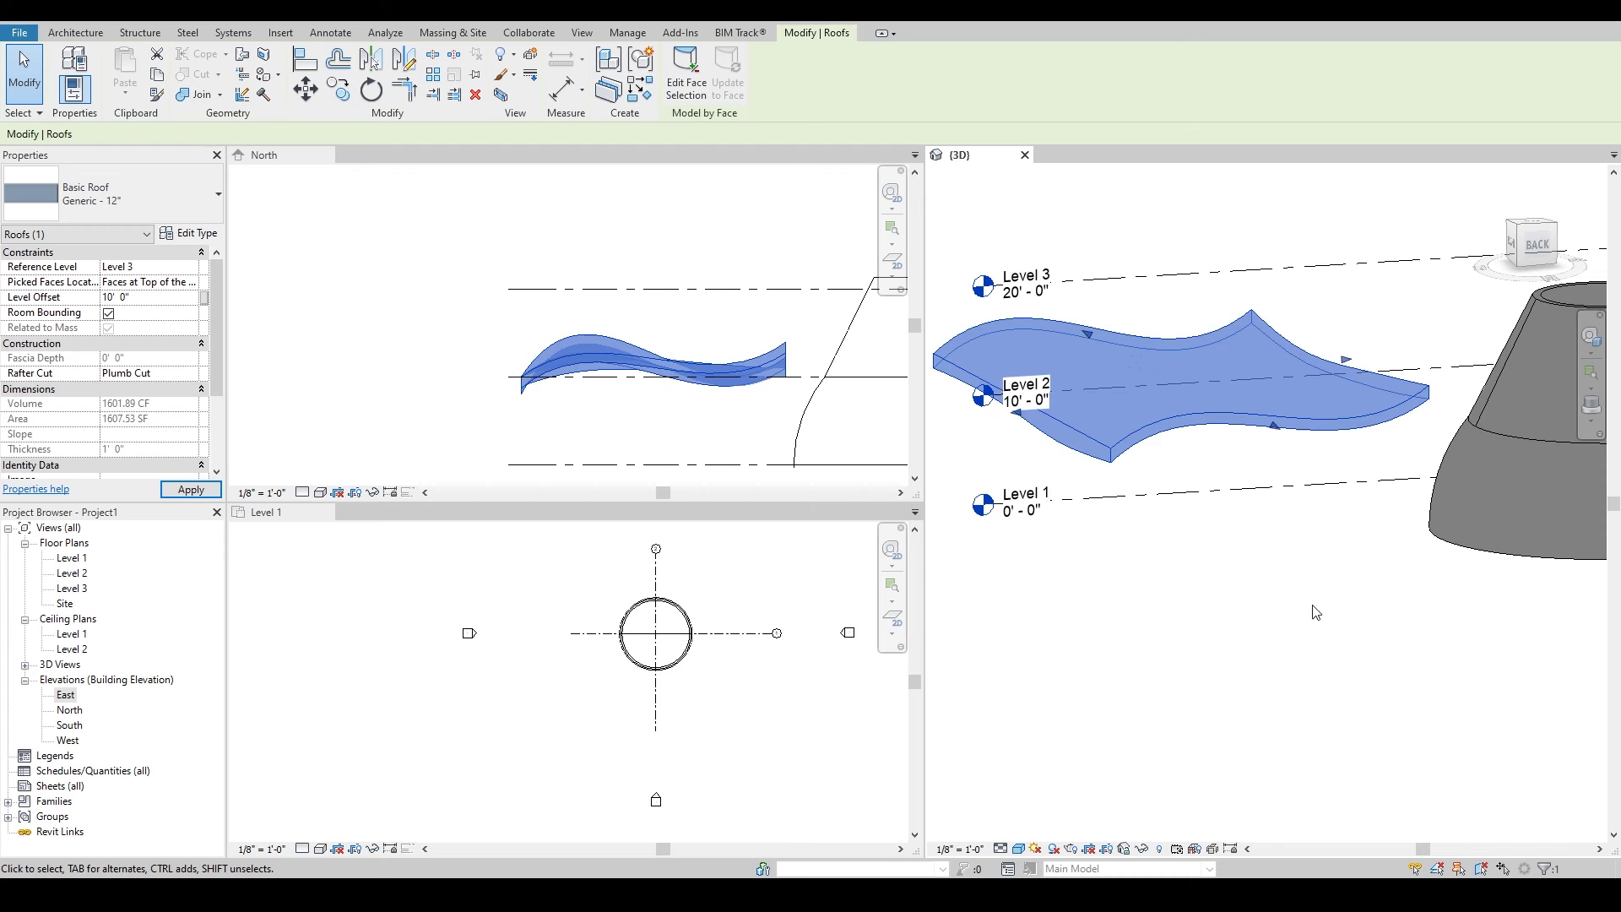
click(1316, 531)
Draw two connected Generic - 8" walls in an L shape within the wavy roof's outline, from Level 1 with a 20' 0" unconnected height
shift+middle_drag(1255, 532, 1363, 329)
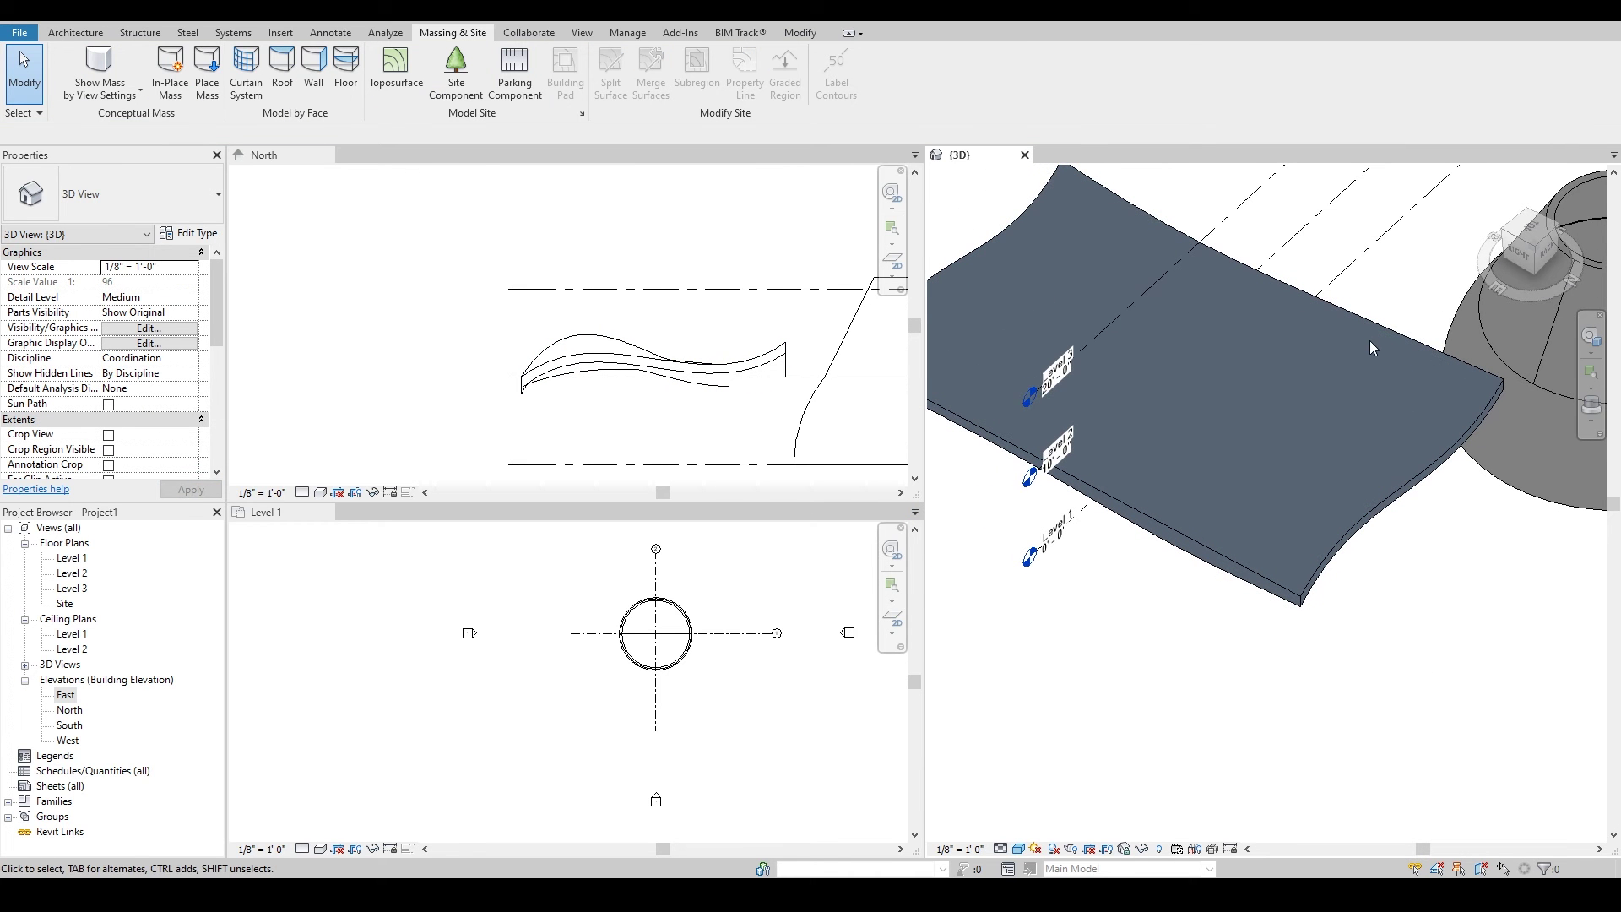
shift+middle_drag(1362, 399, 1370, 462)
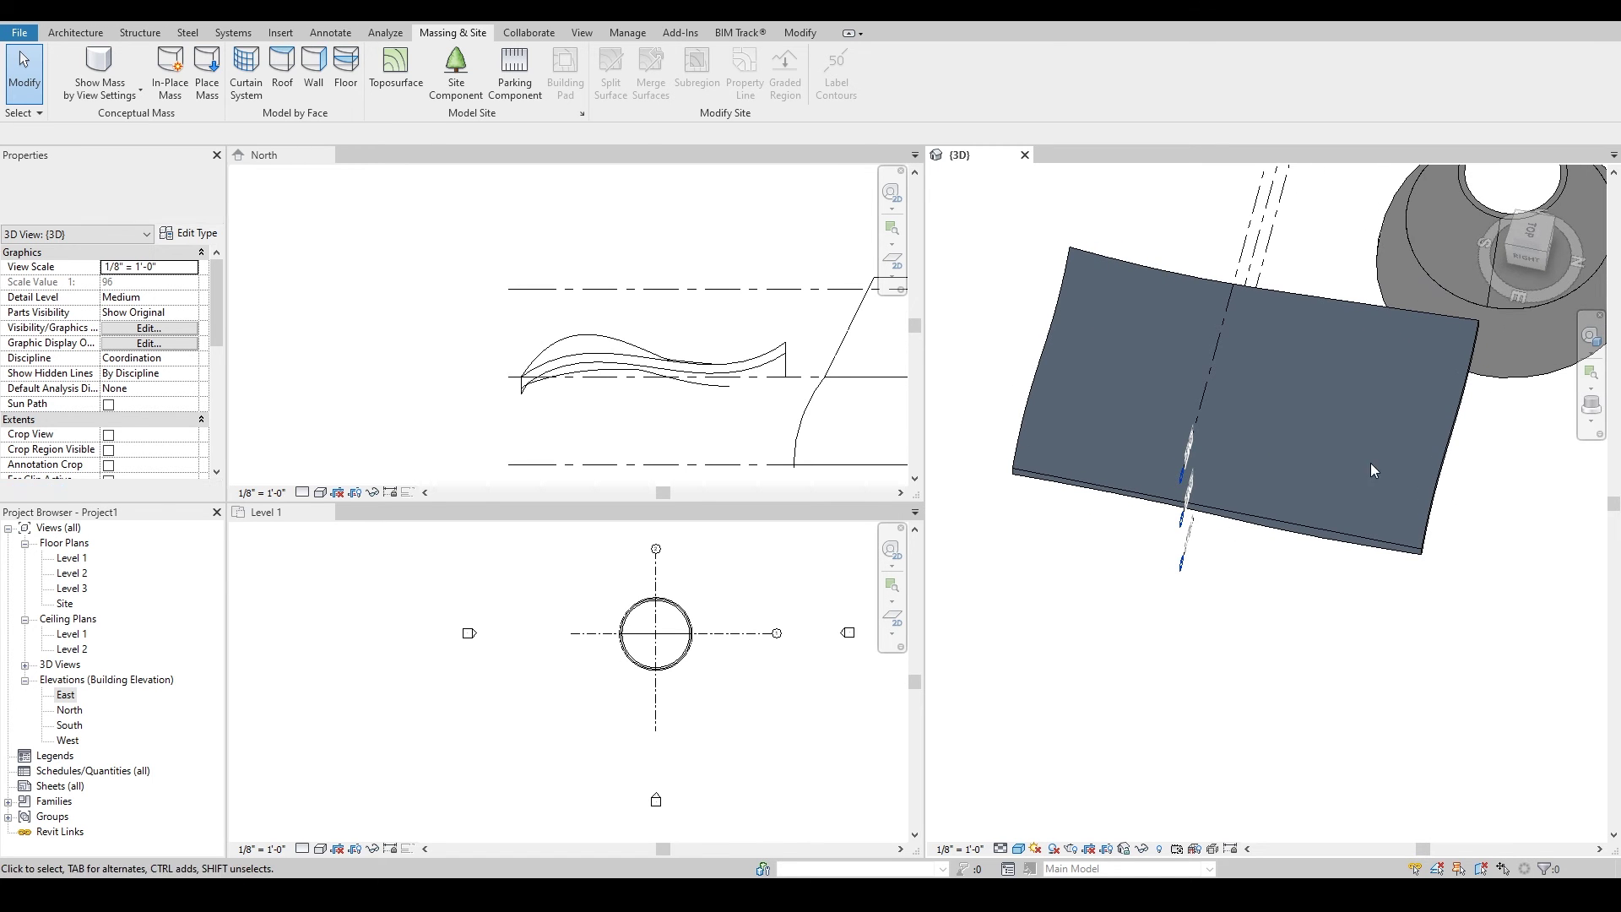
click(1531, 235)
key(a)
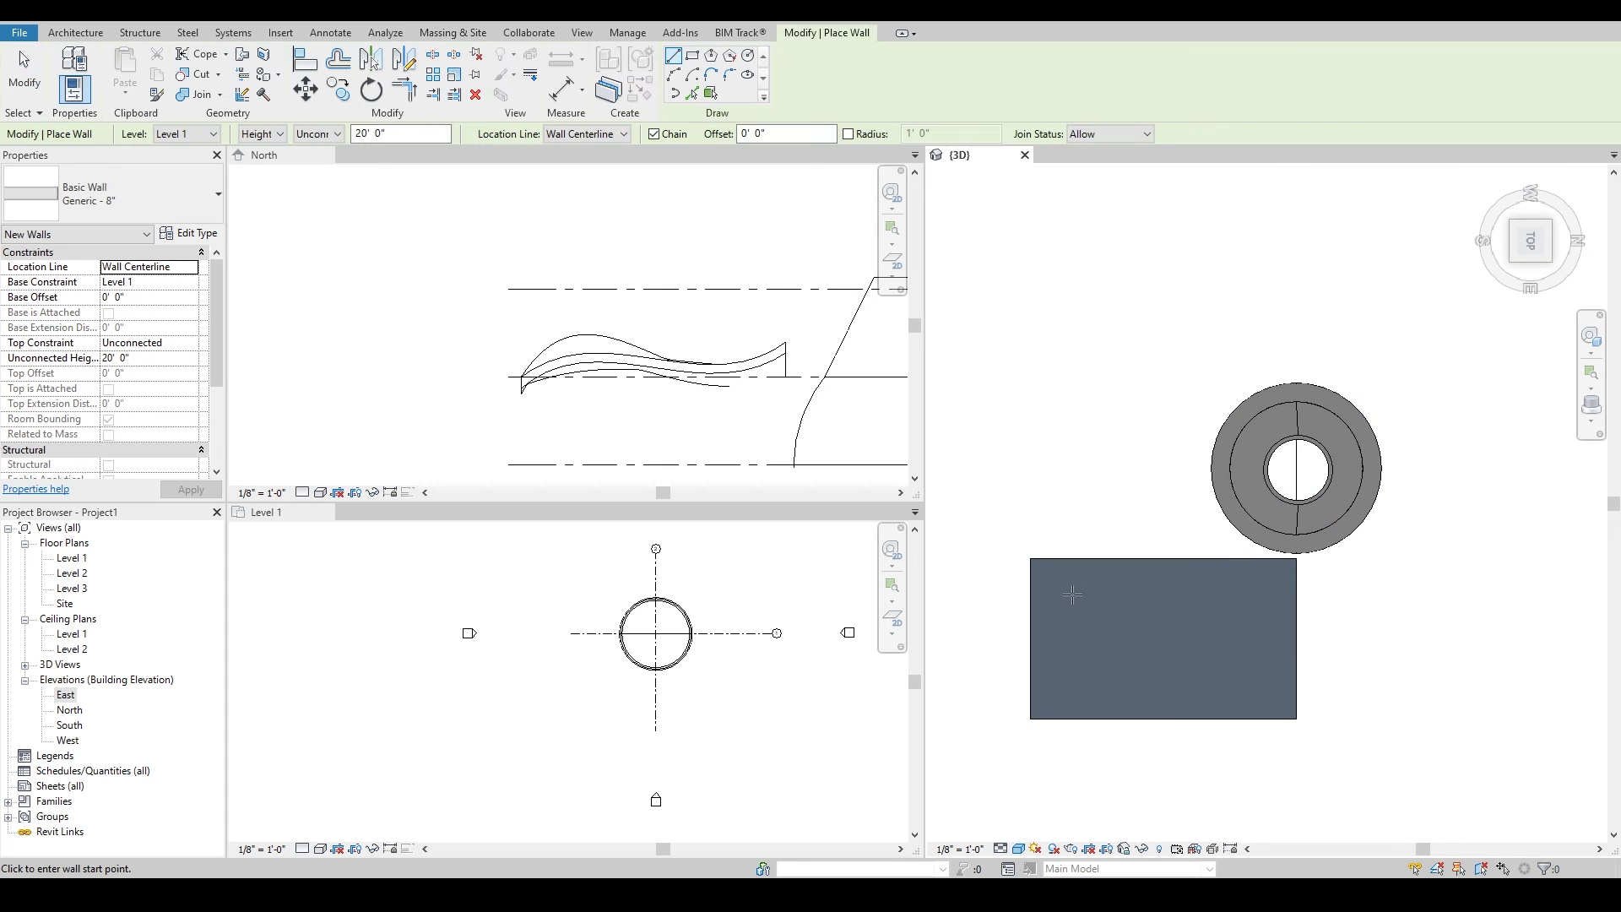
click(1072, 581)
click(1274, 581)
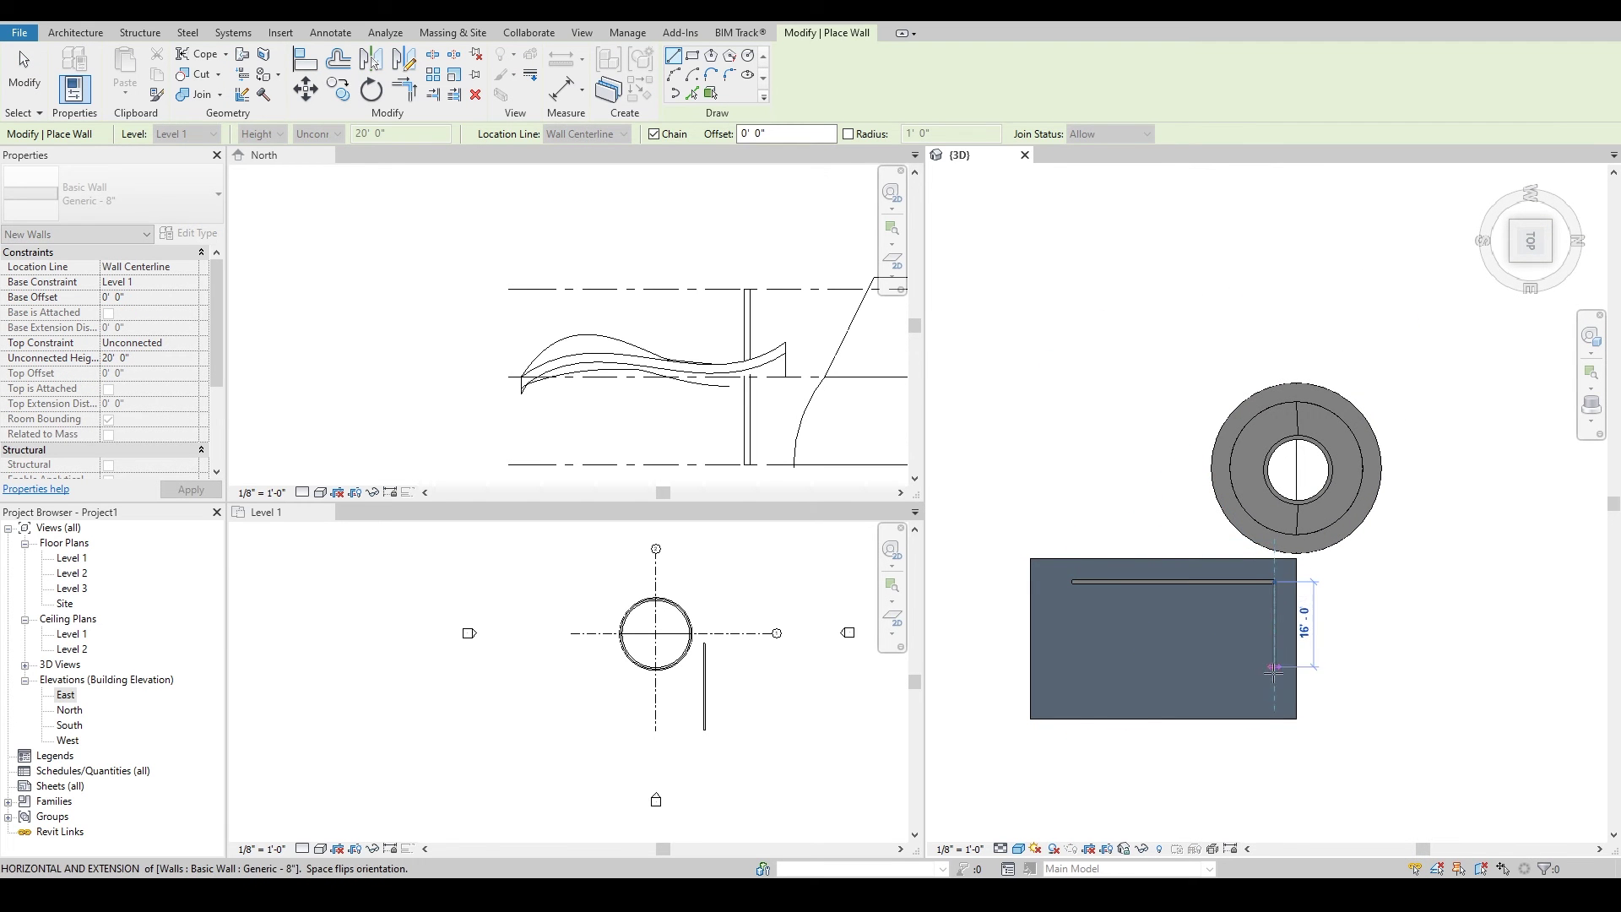
click(1278, 694)
shift+middle_drag(1281, 806, 1006, 418)
key(Escape)
key(Escape)
Attach the tops of both new walls to the wavy roof
click(1199, 444)
ctrl+click(1131, 506)
click(803, 81)
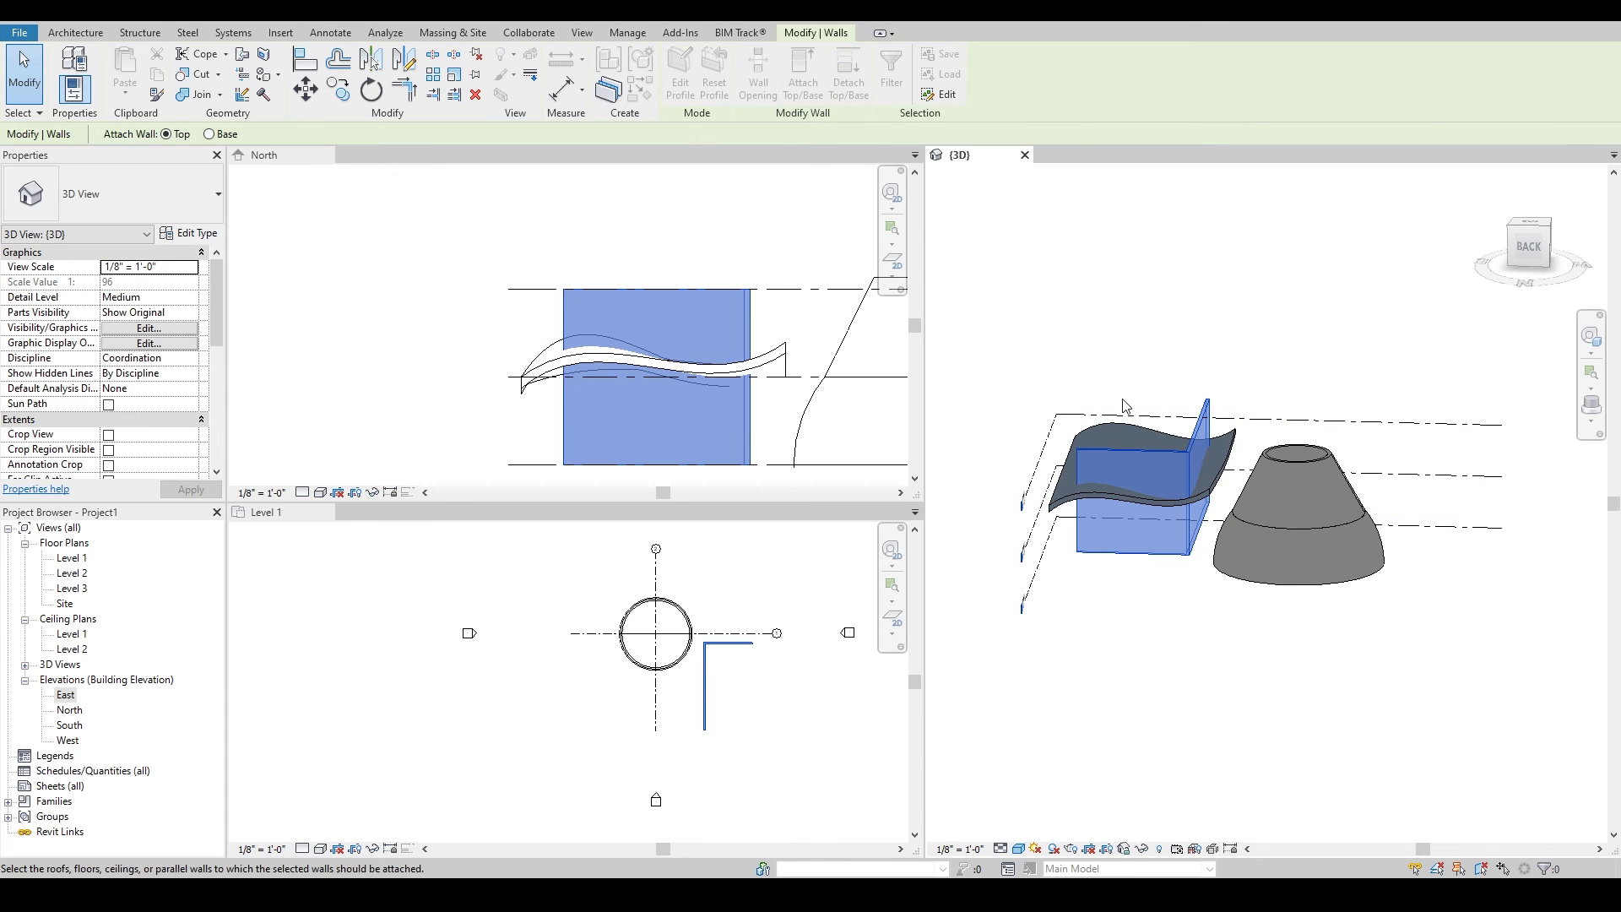
click(1212, 499)
key(Escape)
Examine from several angles how the attached walls meet the underside of the wavy roof
shift+middle_drag(1205, 519, 1083, 459)
middle_drag(1275, 586, 1114, 439)
shift+middle_drag(1241, 506, 1359, 505)
scroll(1180, 446, down, 2)
shift+middle_drag(1180, 446, 1284, 546)
scroll(1279, 563, down, 1)
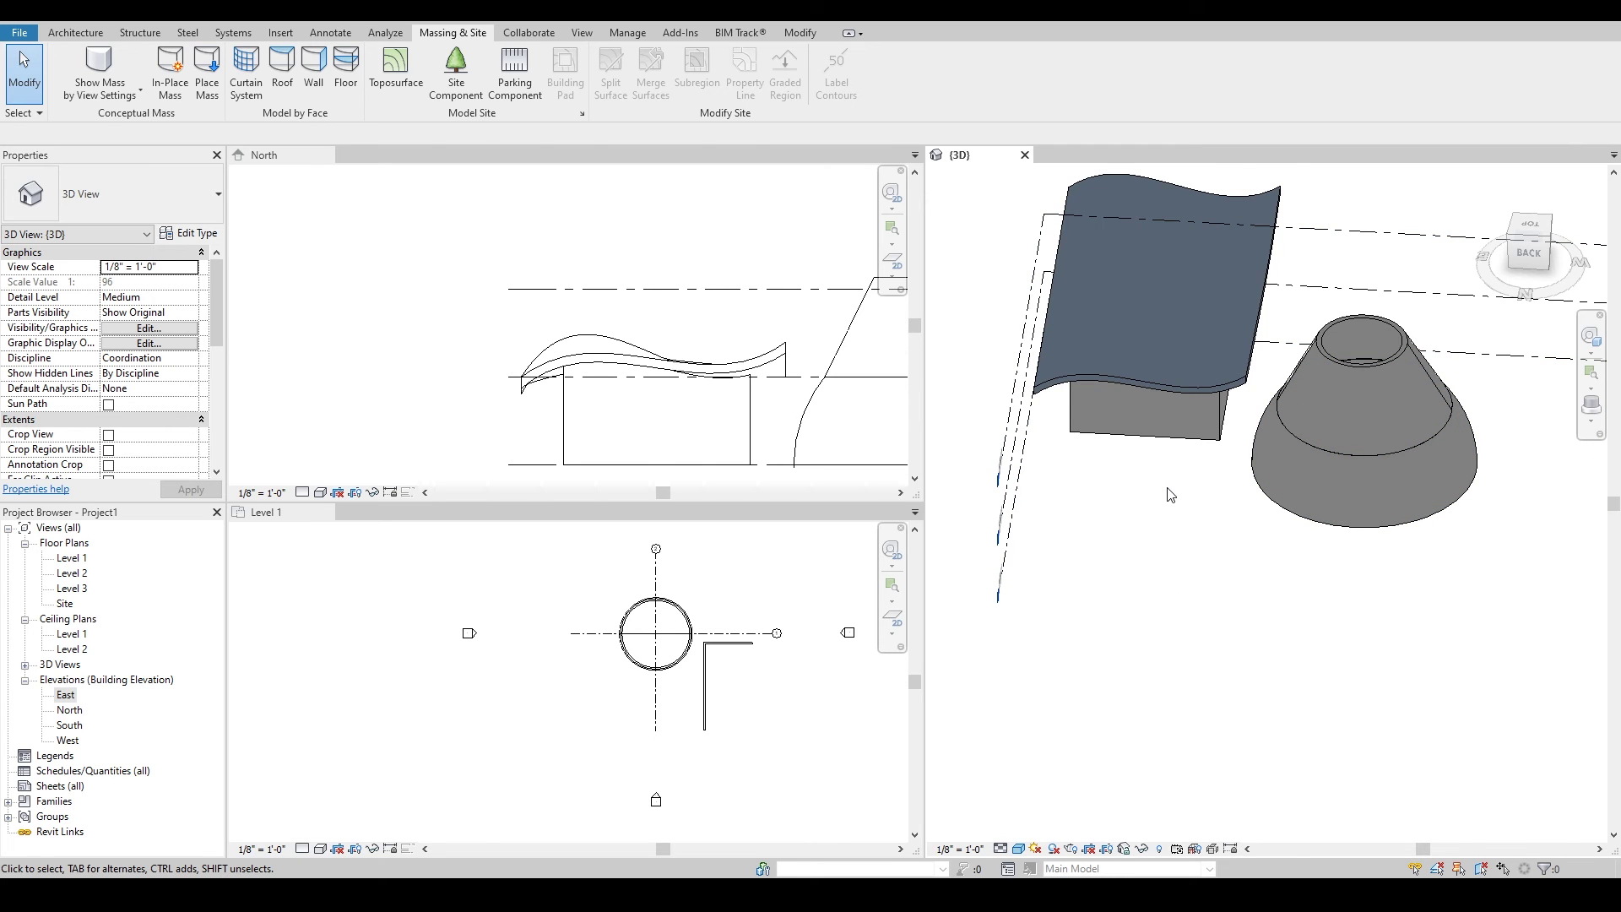
middle_drag(1171, 487, 1104, 470)
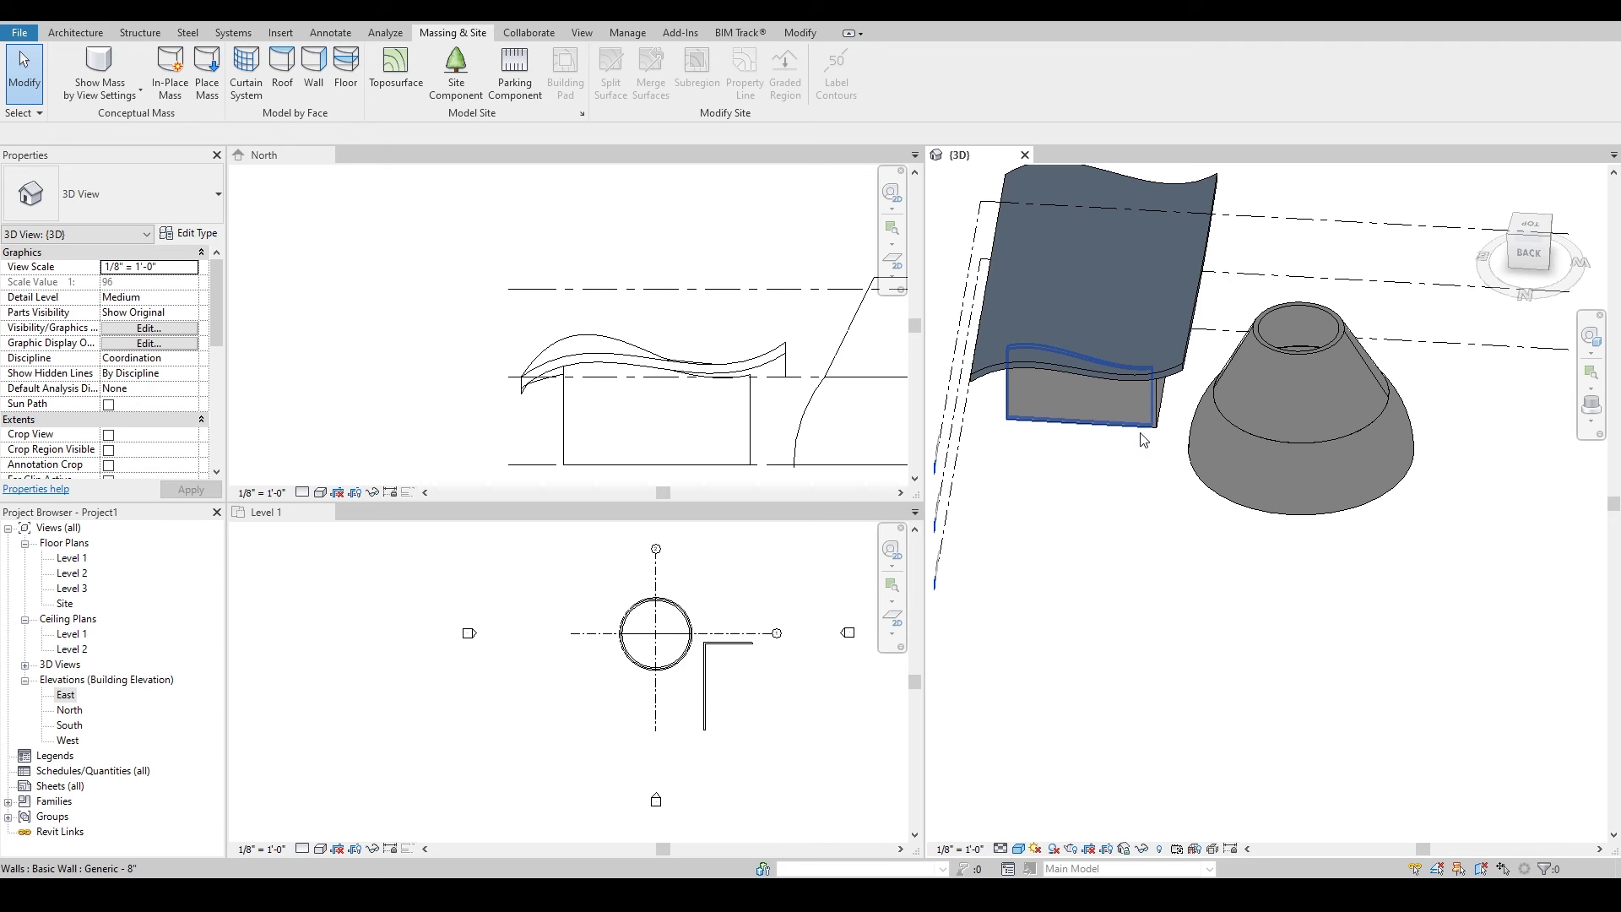
scroll(1144, 442, down, 2)
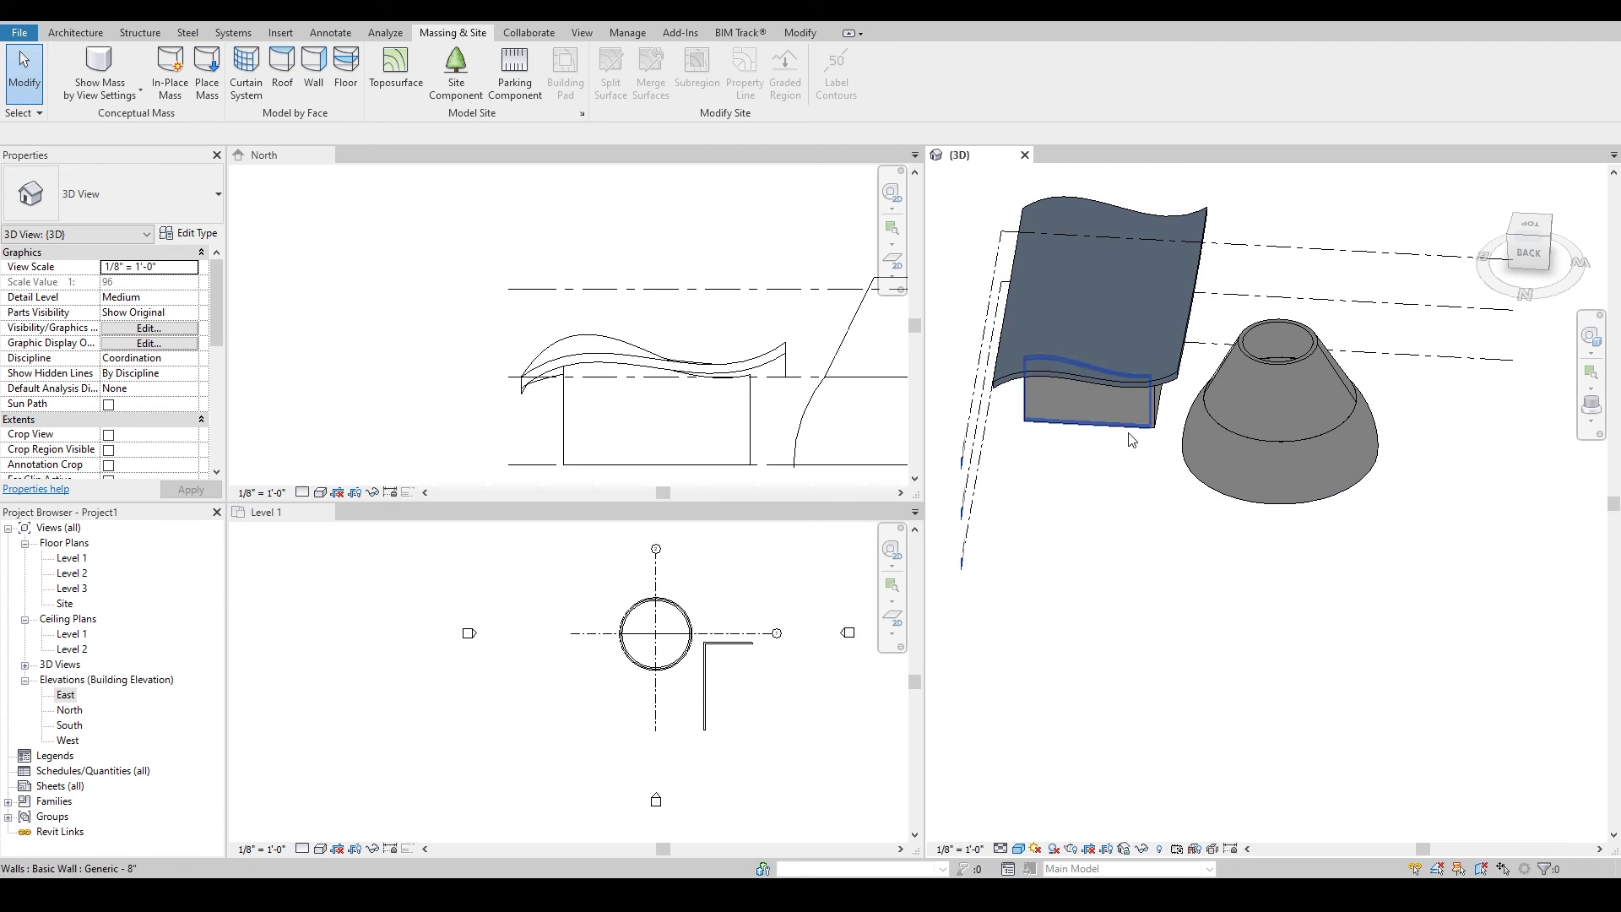
Start a new in-place mass named "Slanted Wall"
click(75, 33)
click(442, 34)
click(170, 68)
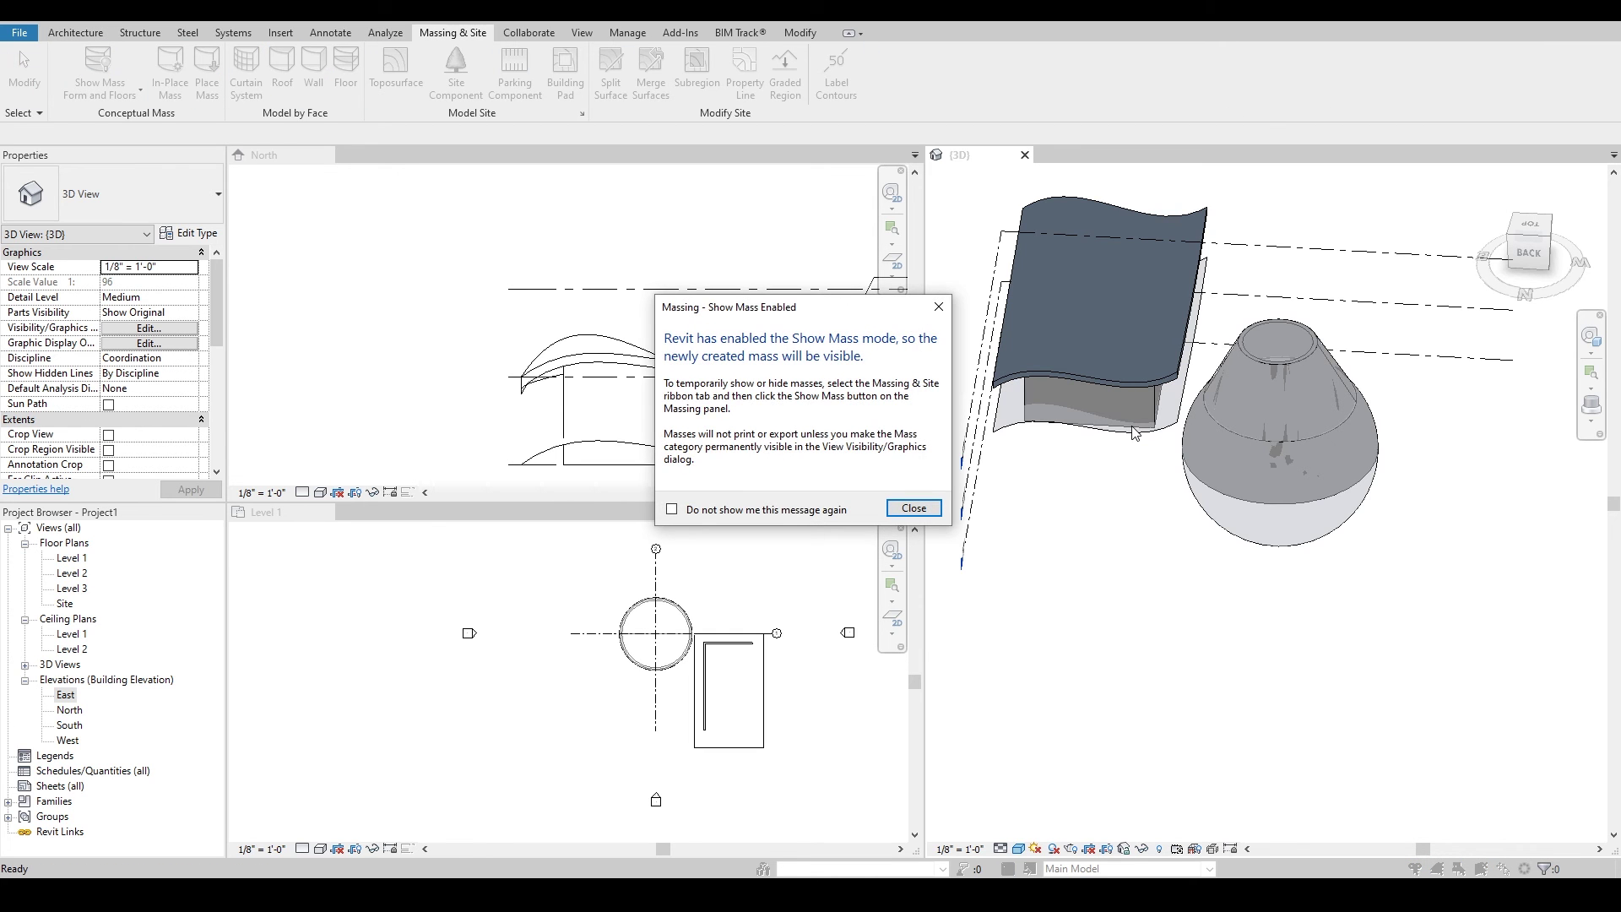
key(Return)
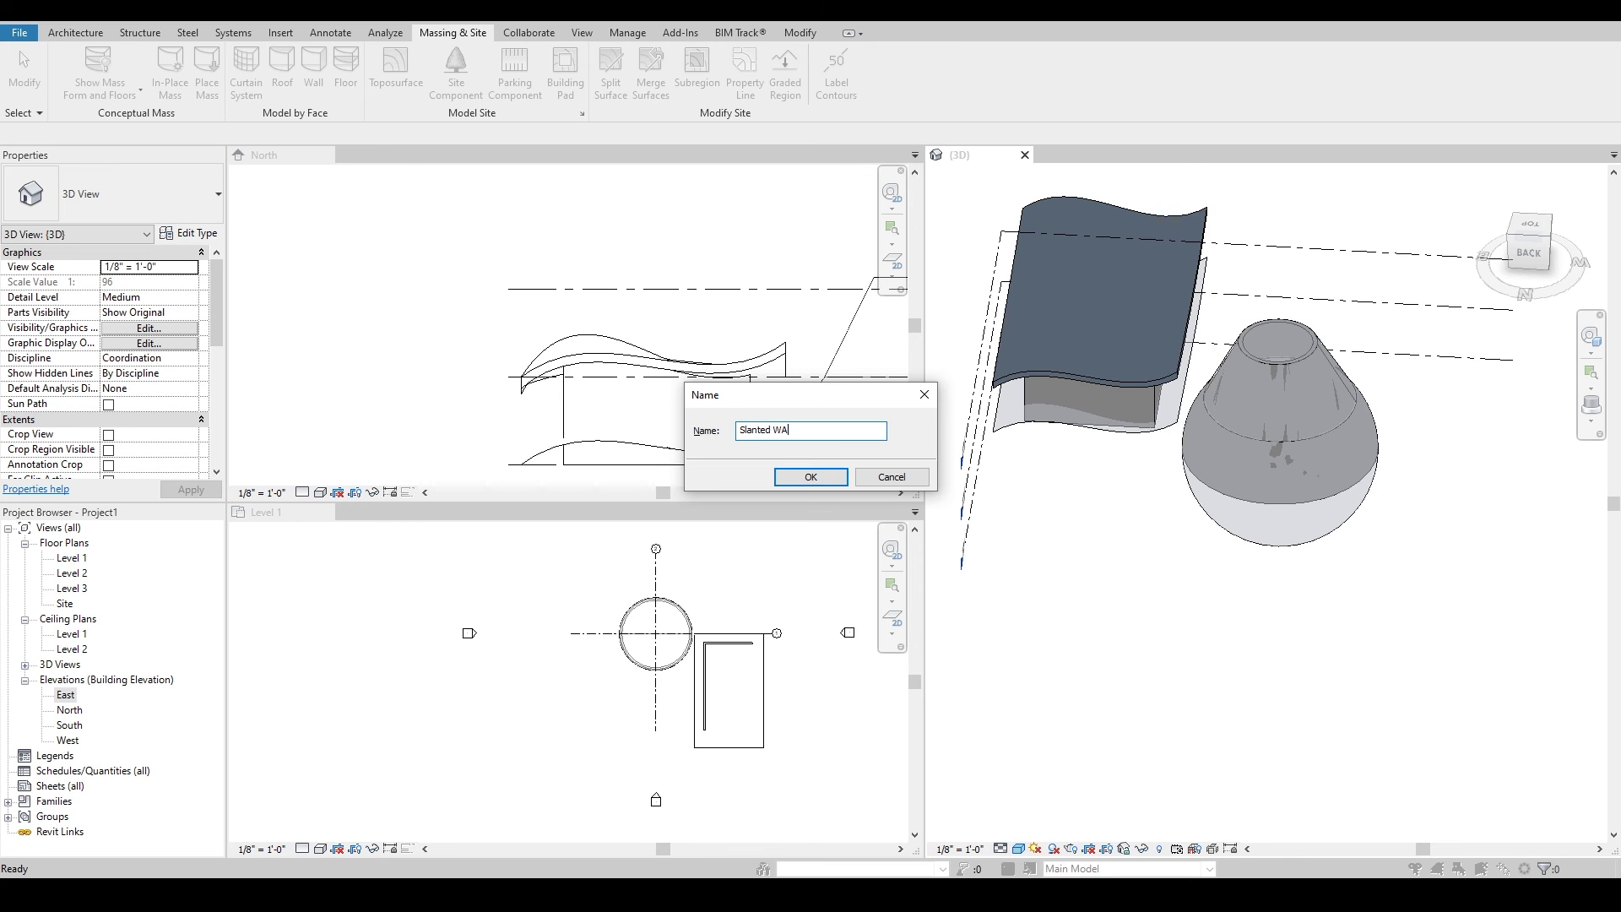
text(Slanted Wall)
key(Return)
Set Grid : 1 as the work plane for sketching in the North elevation
shift+middle_drag(1165, 452, 1150, 483)
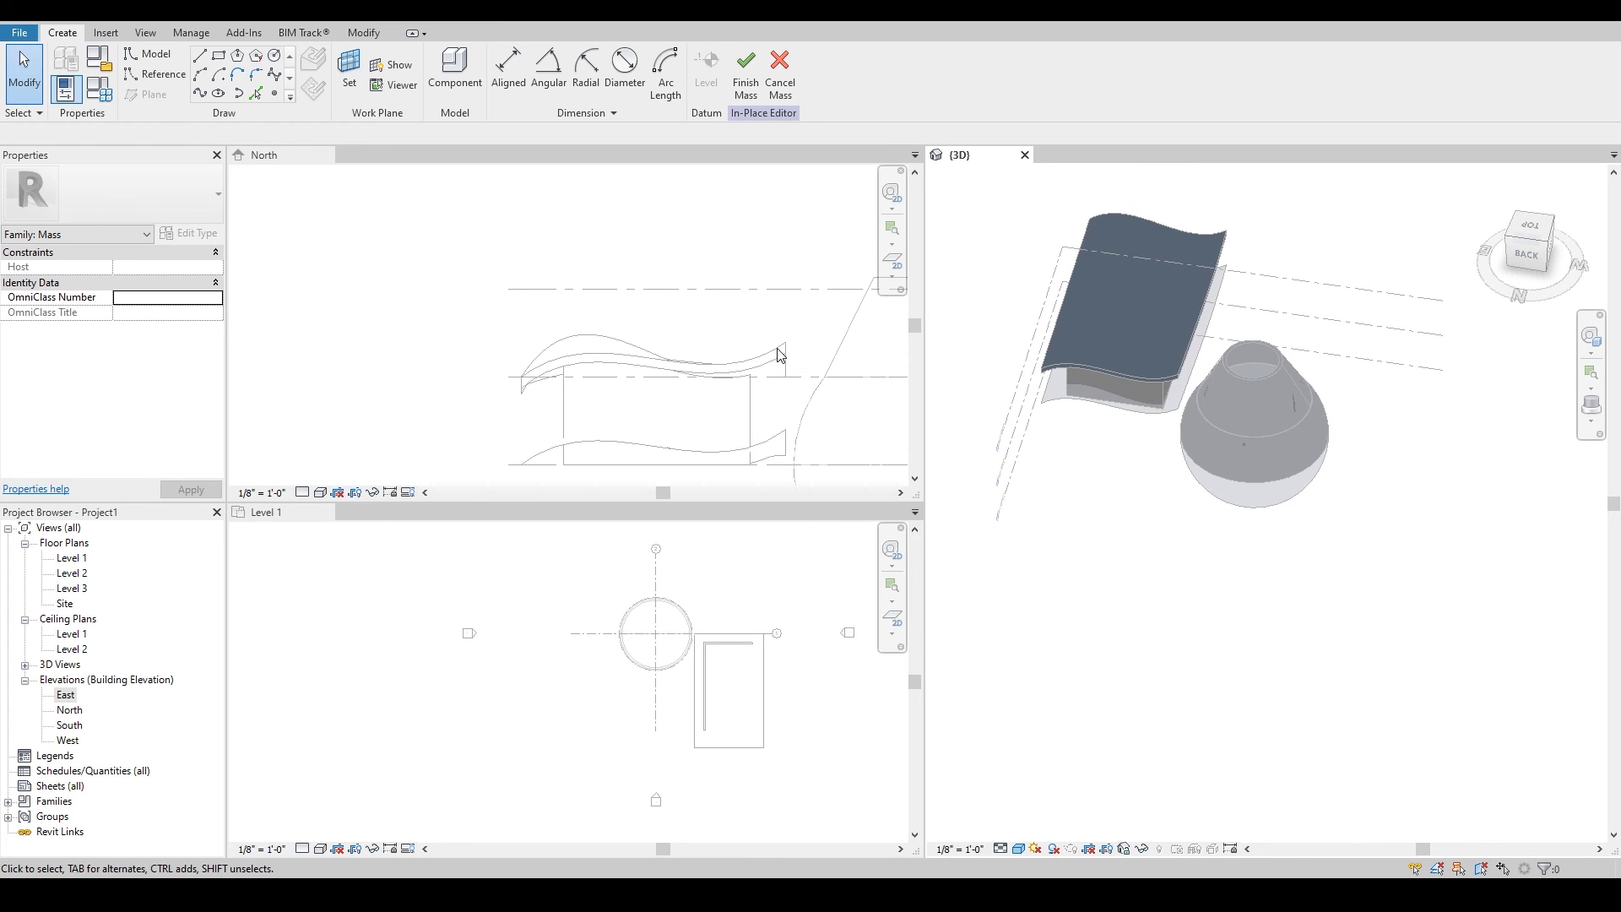
scroll(763, 347, down, 1)
middle_drag(763, 347, 640, 286)
scroll(640, 286, down, 1)
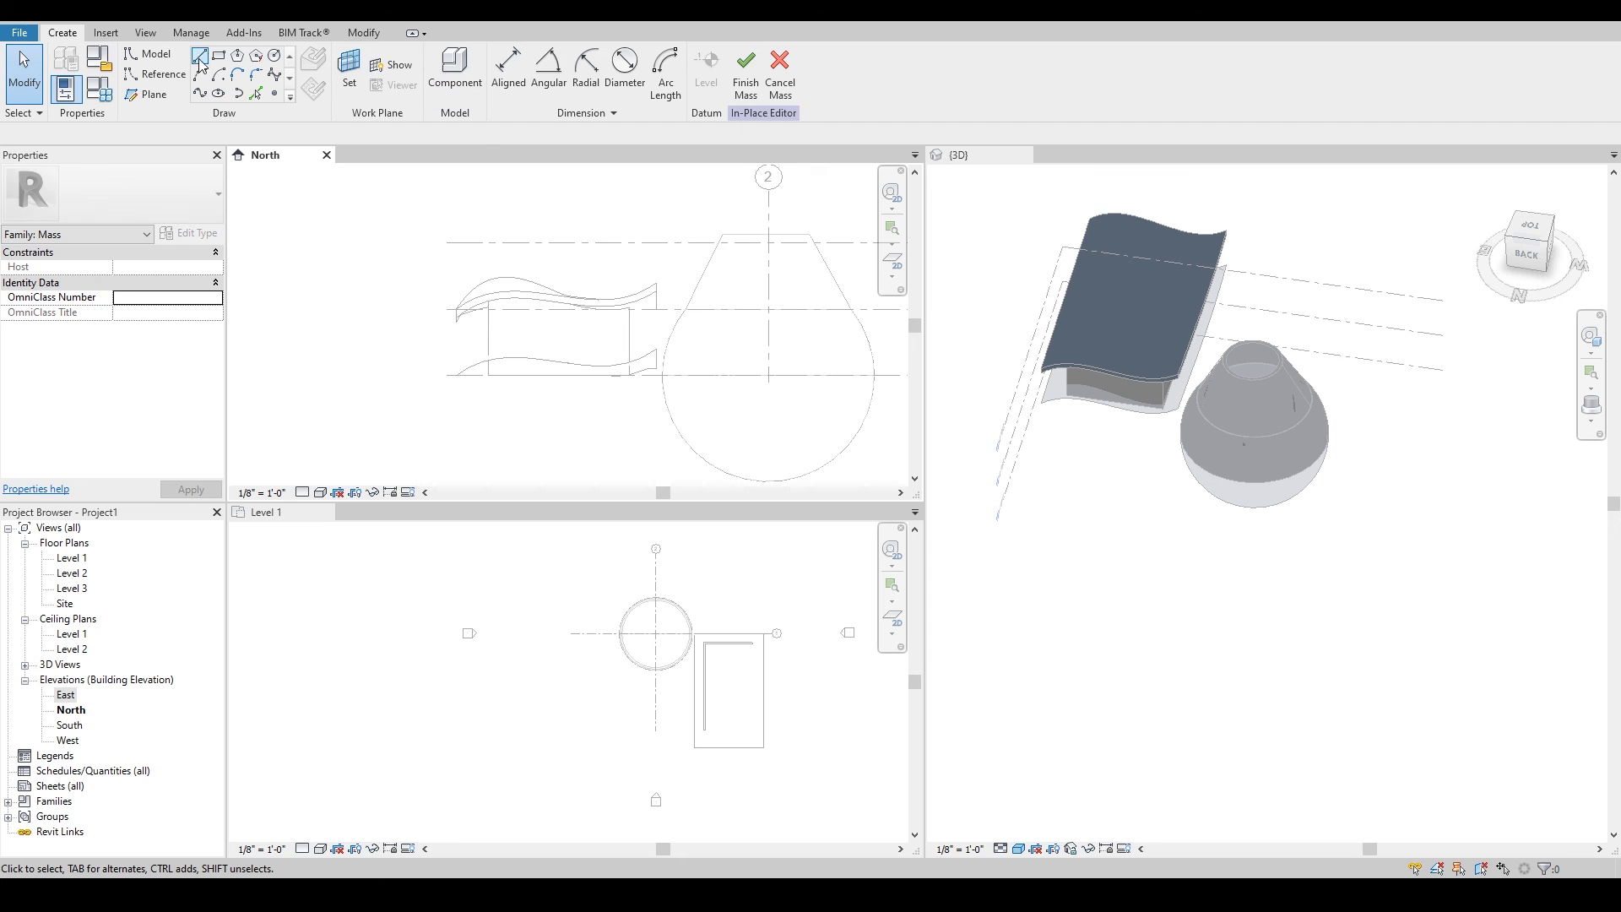
click(392, 65)
key(Return)
click(809, 446)
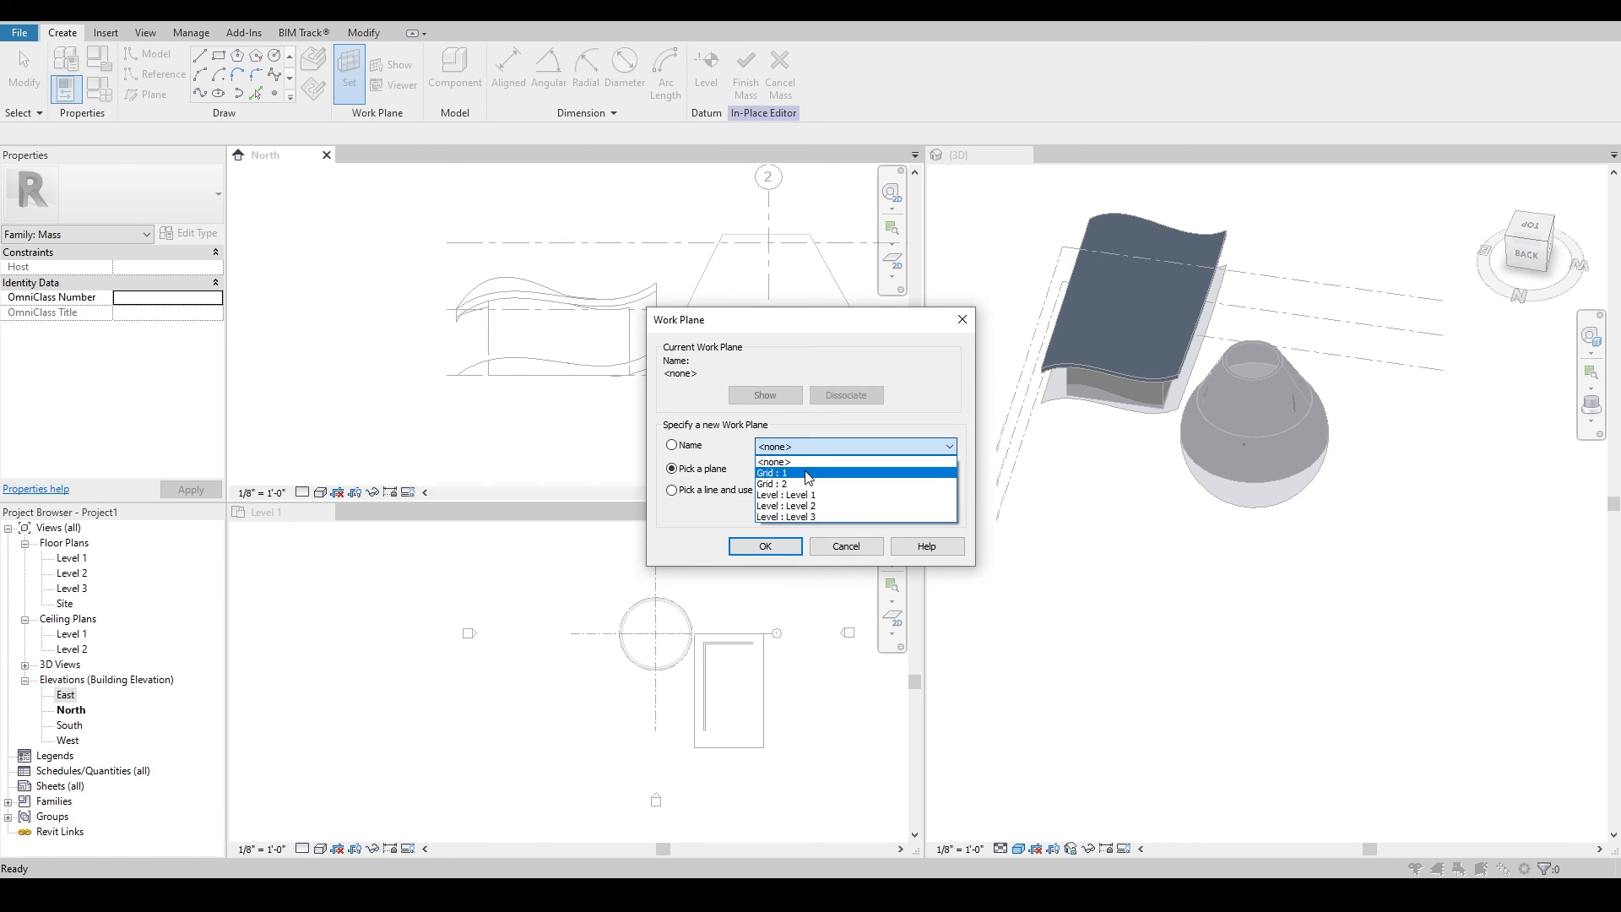
click(807, 473)
click(764, 546)
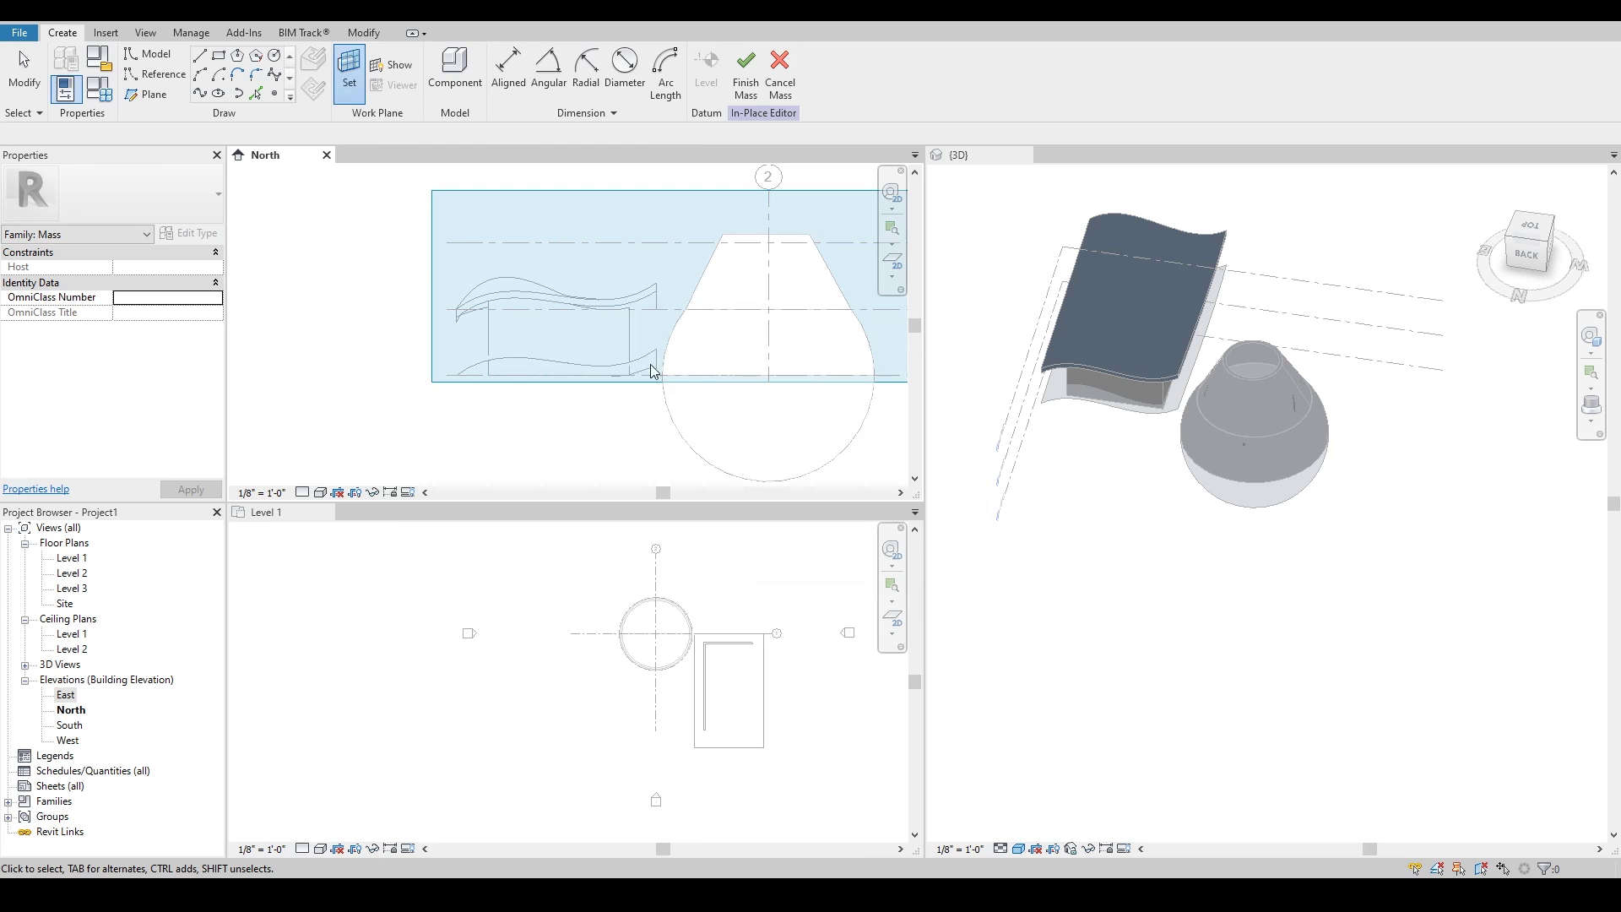
Sketch a slanted model line about 15' long in the North elevation, rising from Level 1 past the wavy roof
click(199, 57)
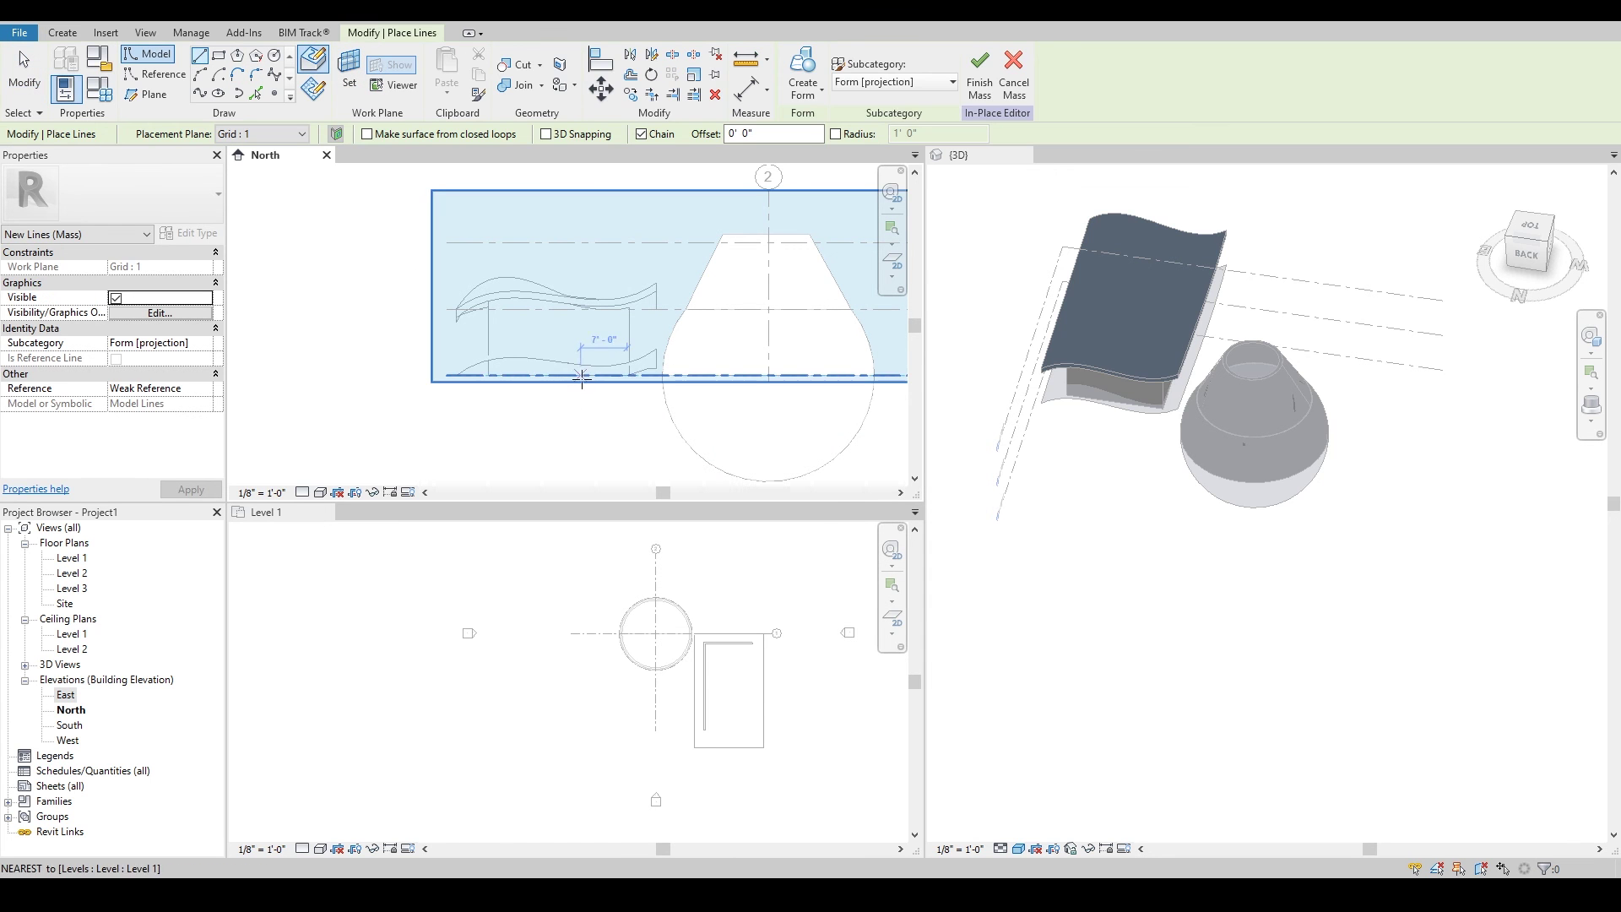
click(573, 378)
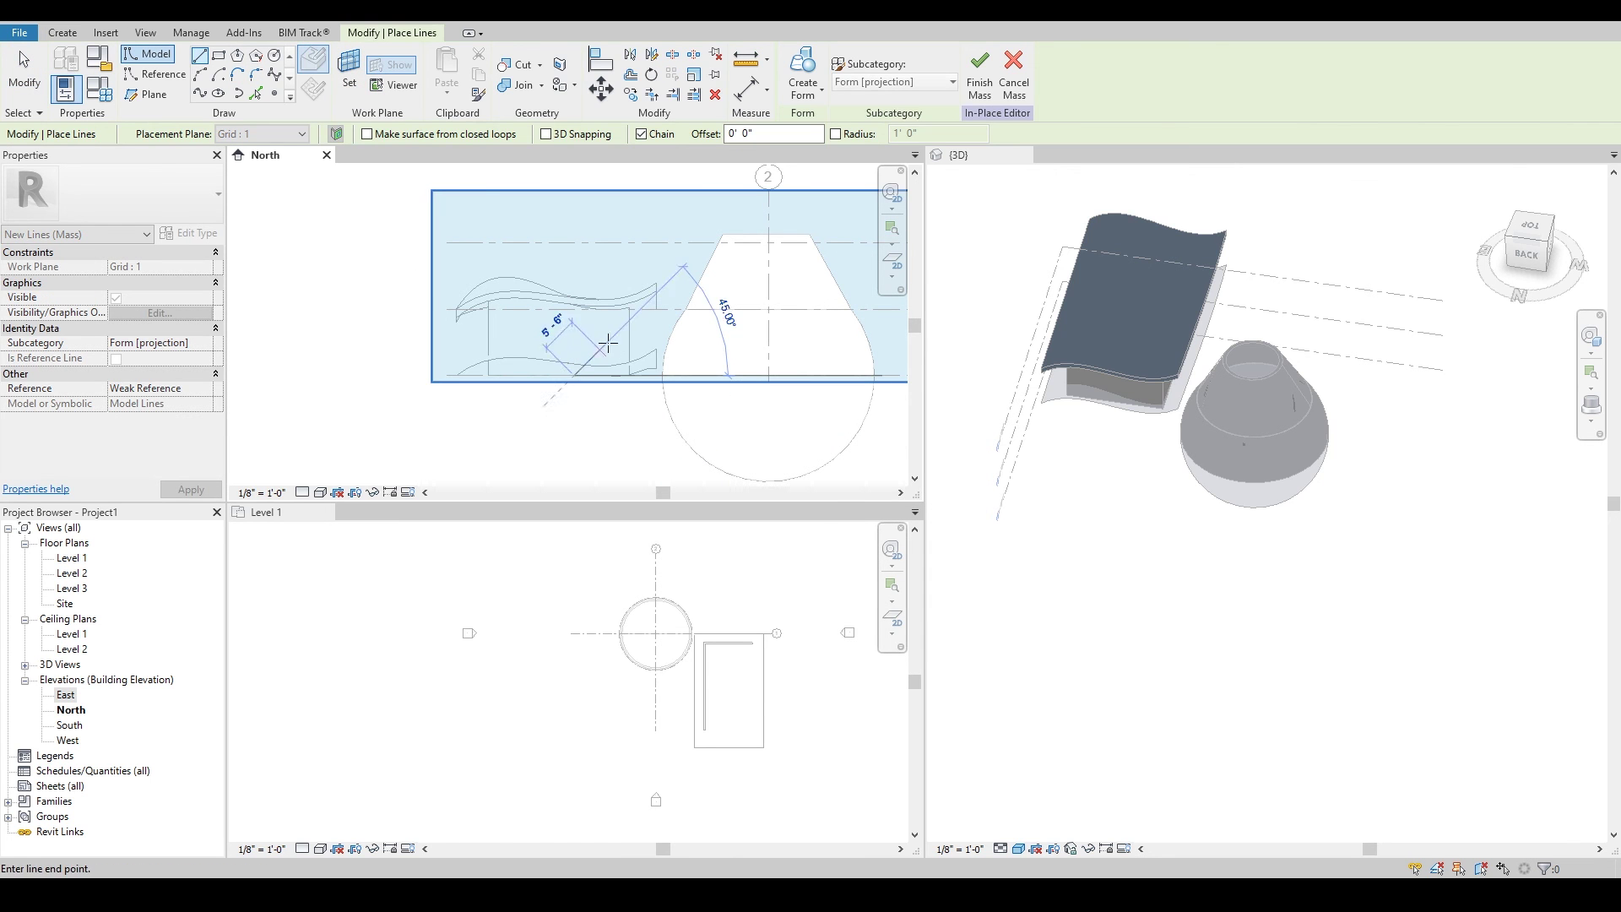
click(608, 284)
key(Escape)
key(Escape)
Create a surface form from the slanted line, stretch it outward away from the wavy roof, and finish the mass
scroll(1161, 372, up, 2)
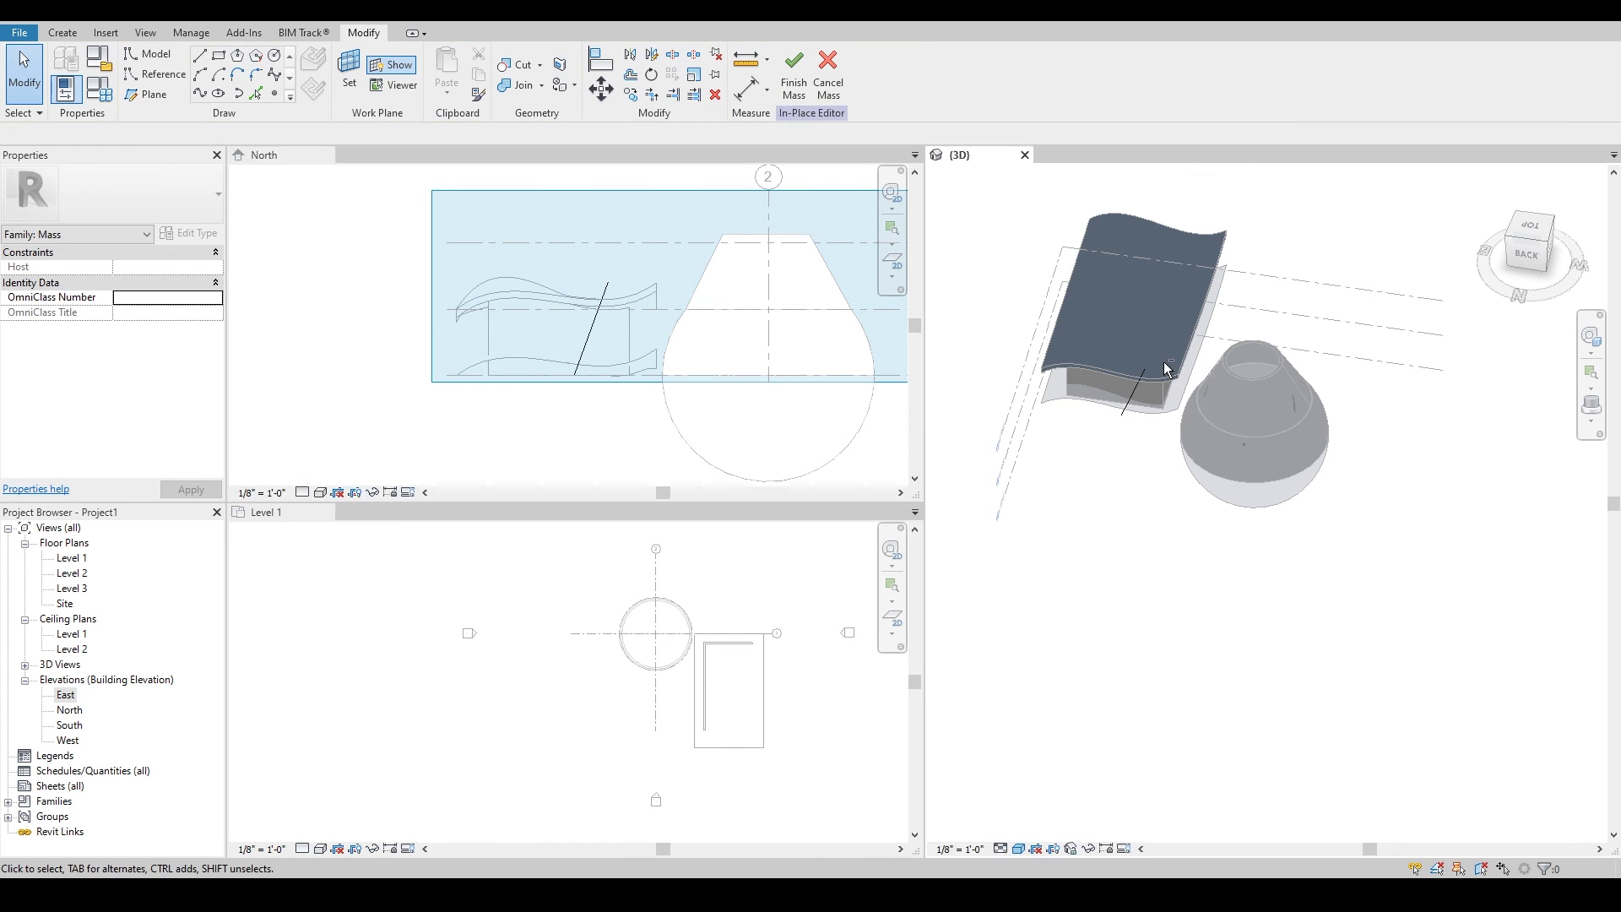
shift+middle_drag(1136, 405, 1089, 431)
click(1145, 354)
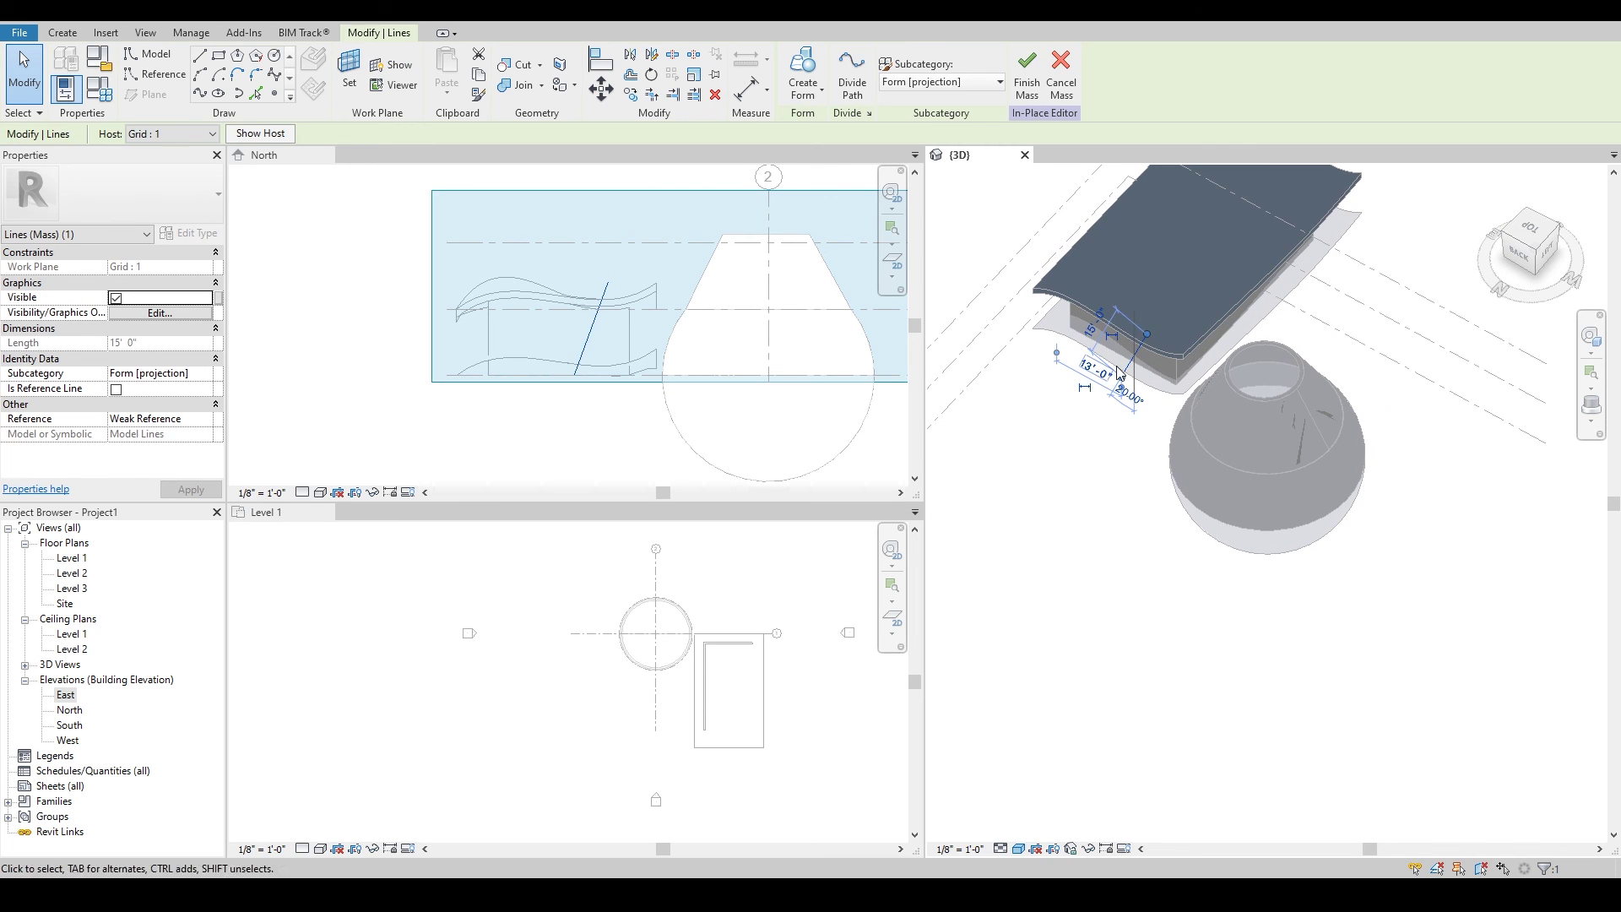
click(801, 68)
shift+middle_drag(1199, 439, 1189, 494)
click(1170, 485)
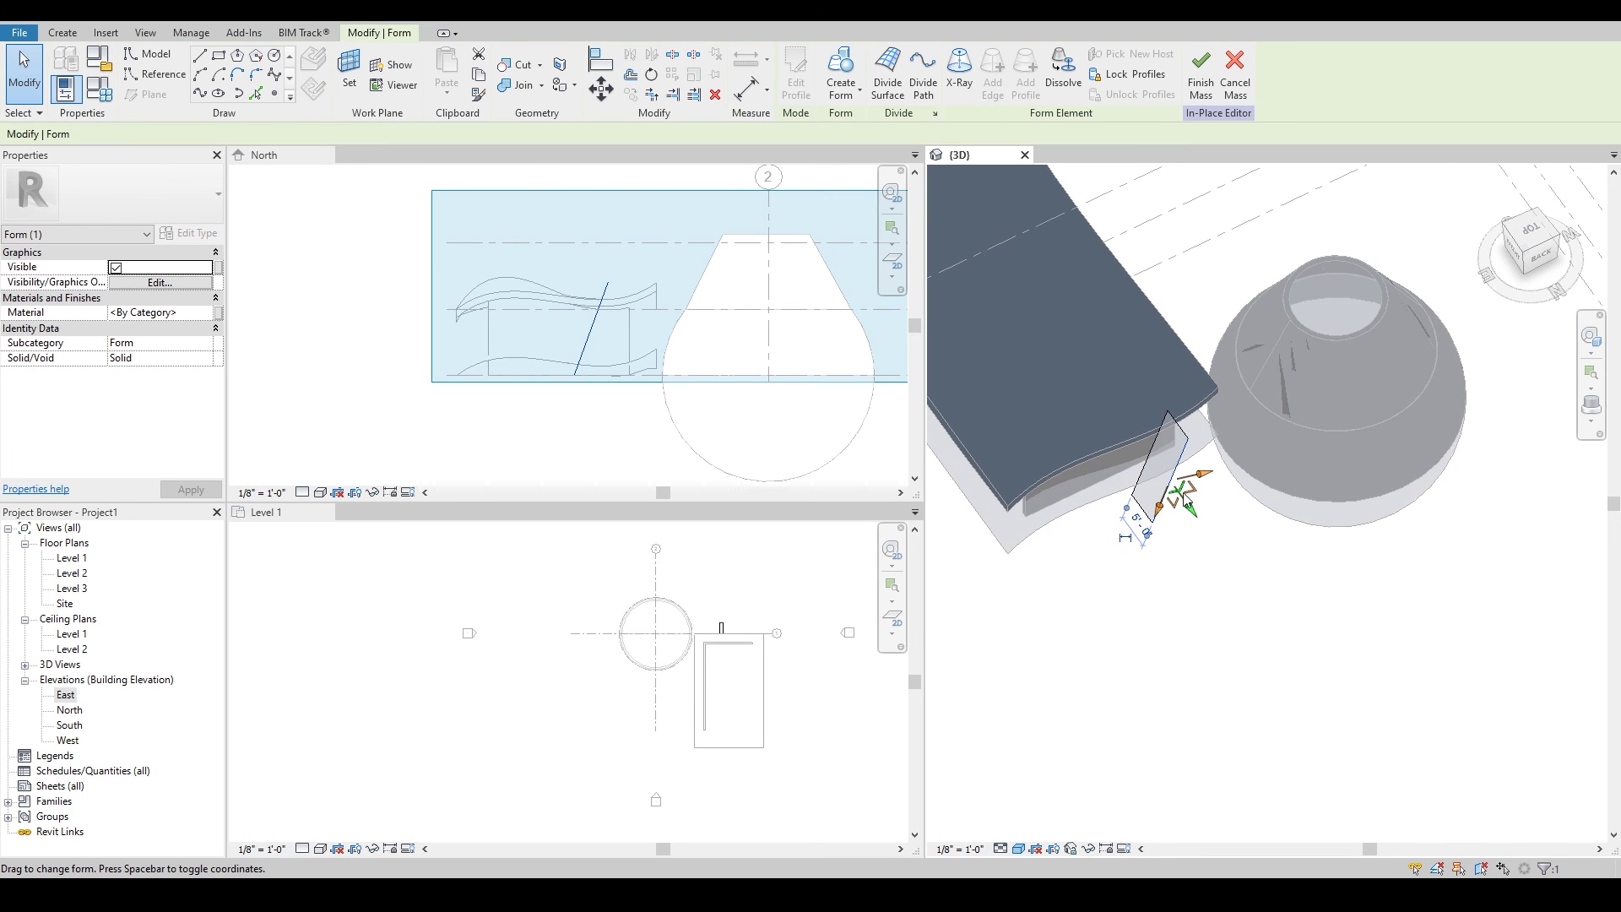
drag(1191, 511, 1344, 625)
shift+middle_drag(1347, 631, 1462, 676)
click(1201, 74)
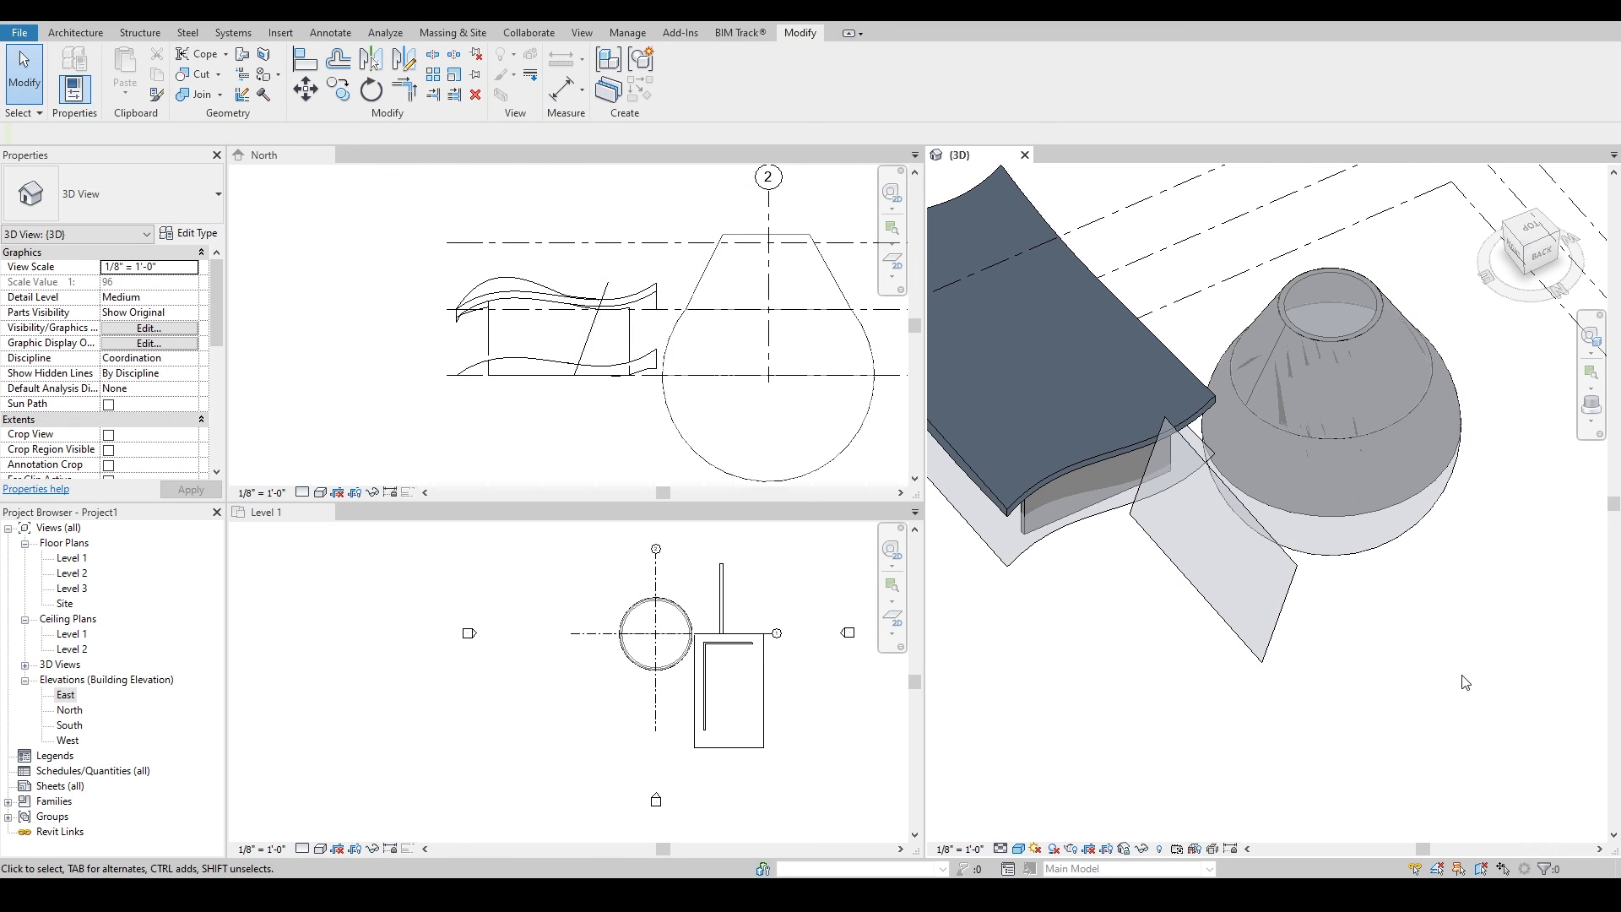
Place a Generic - 8" wall by face on the slanted mass surface
click(433, 34)
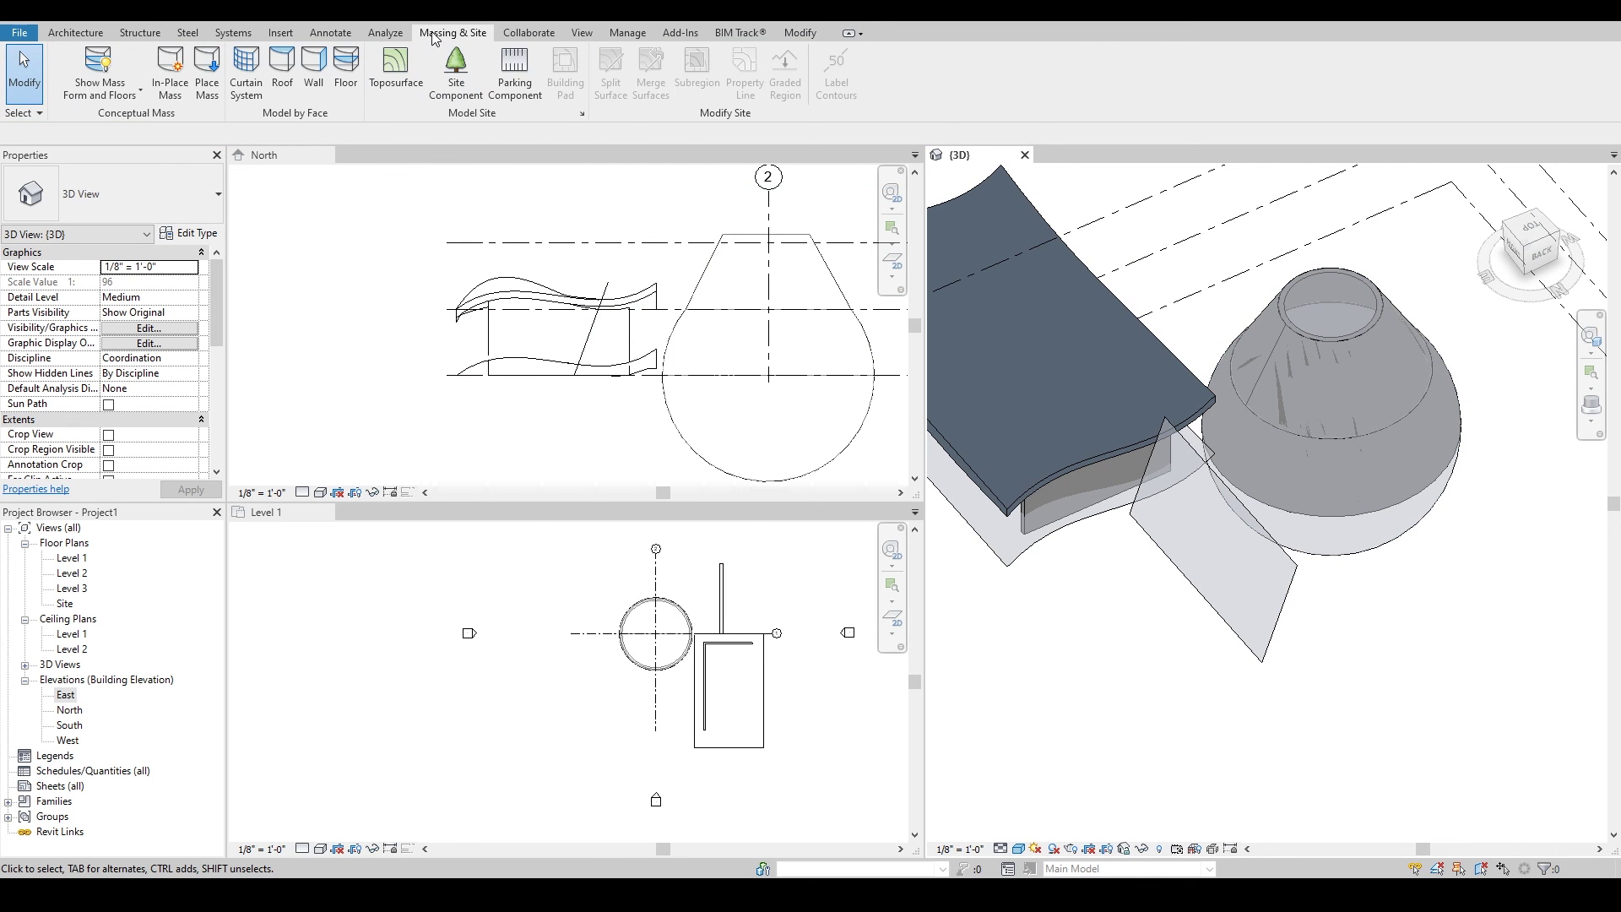
click(313, 72)
shift+middle_drag(1282, 598, 1275, 515)
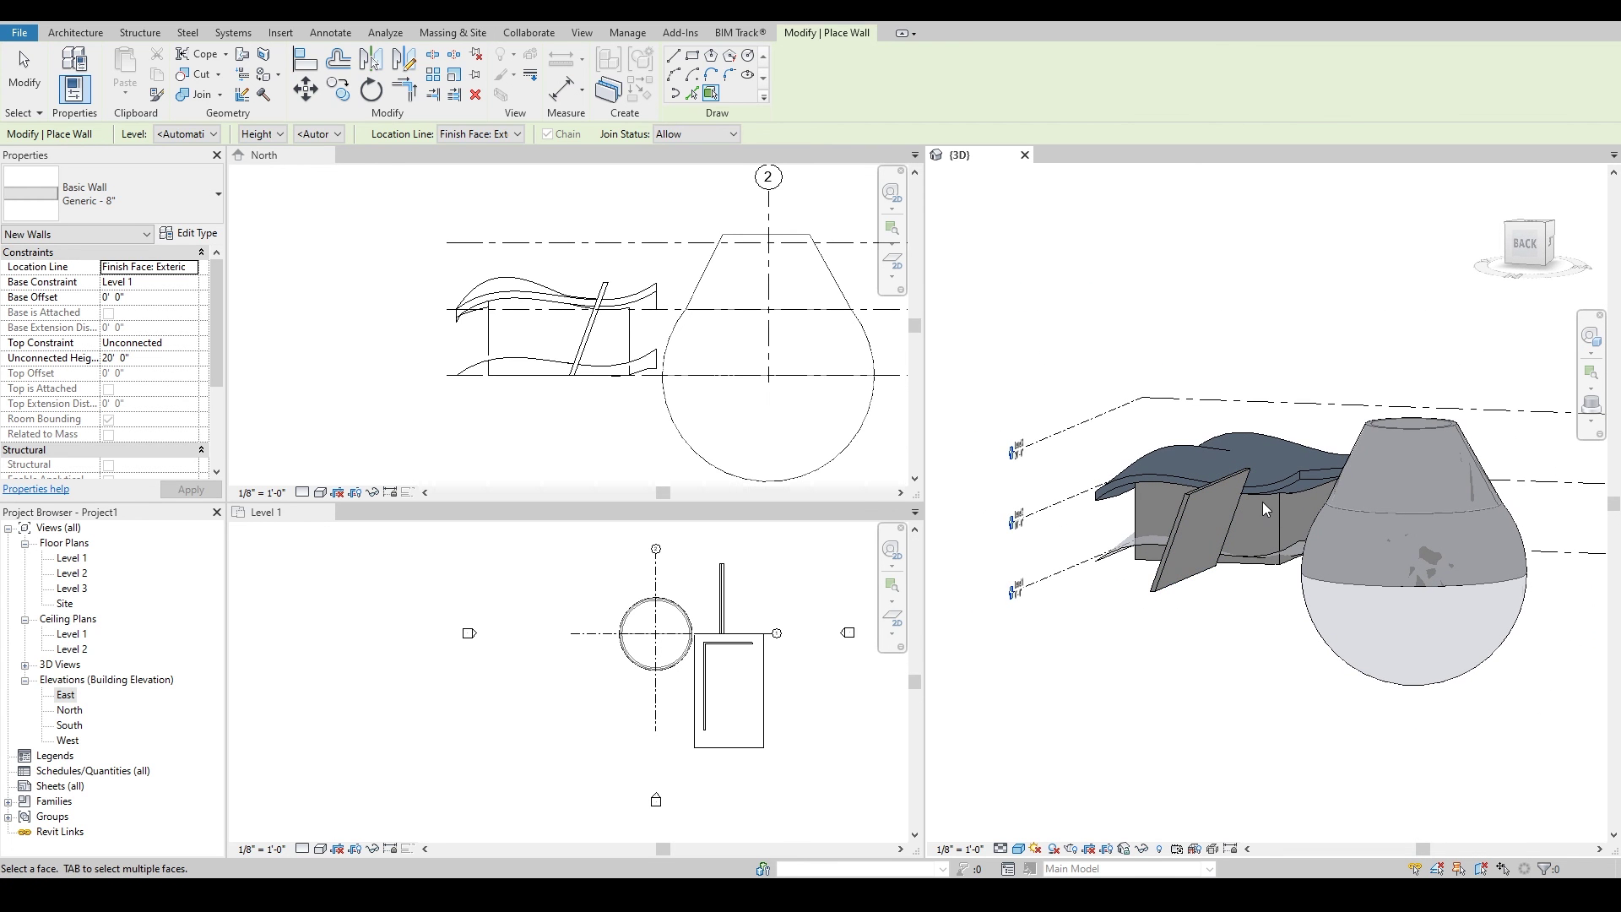